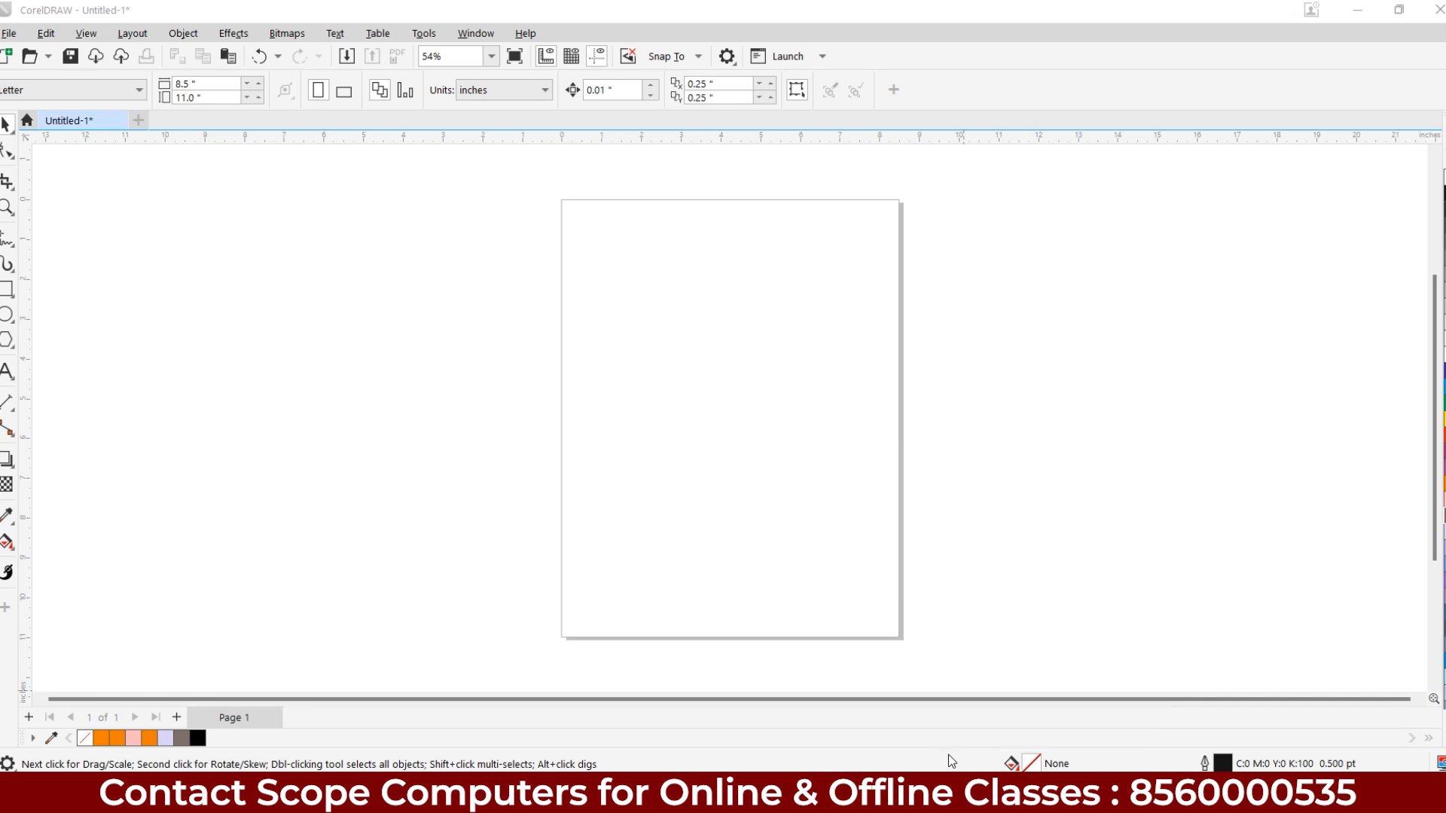
Draw a square about 2.3 inches wide near the page's upper-left corner and a rectangle about 3.5 by 1.7 inches beside it.
left_click(8, 291)
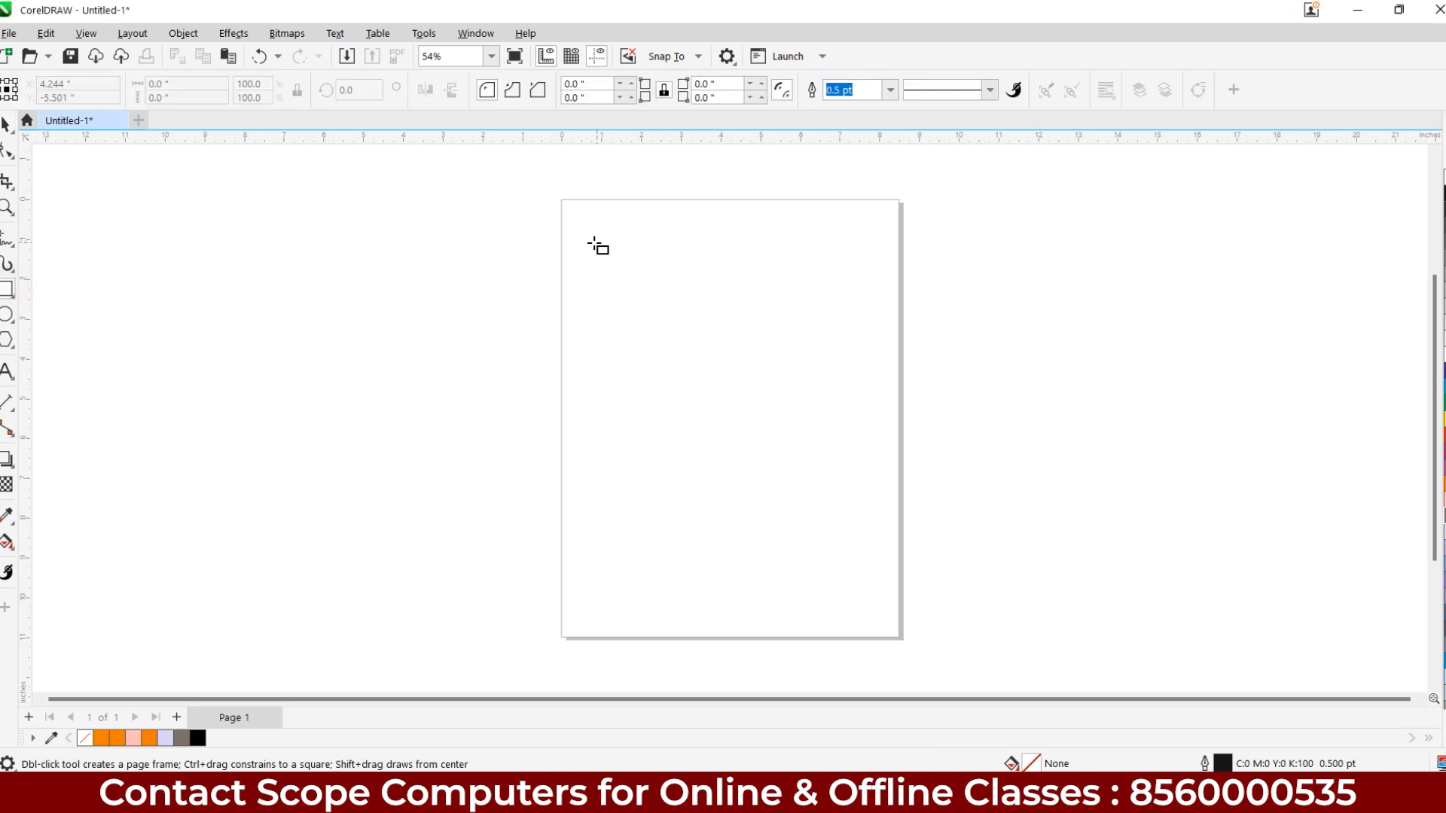
left_click_drag(585, 223, 676, 308)
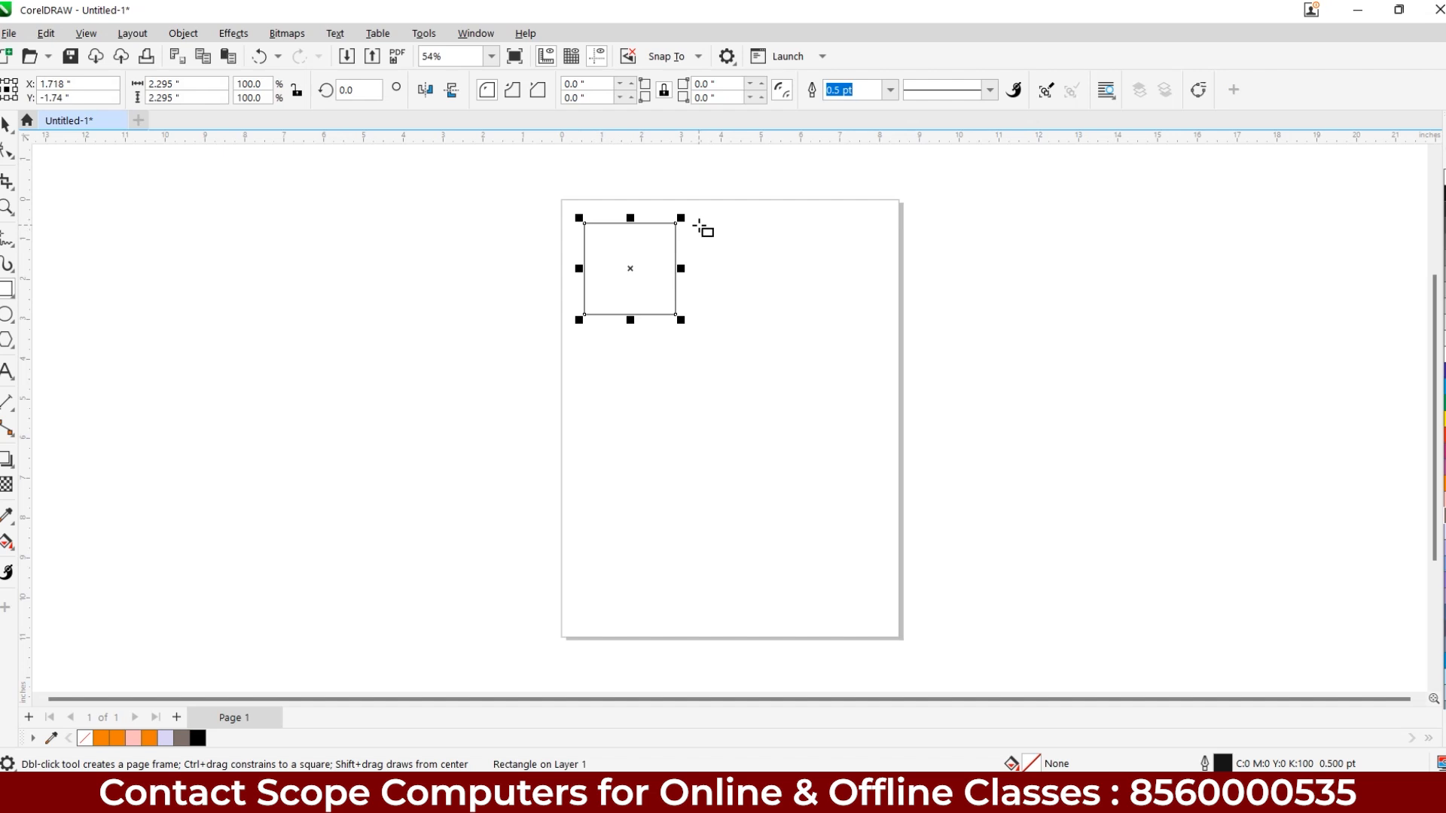
left_click_drag(698, 225, 838, 294)
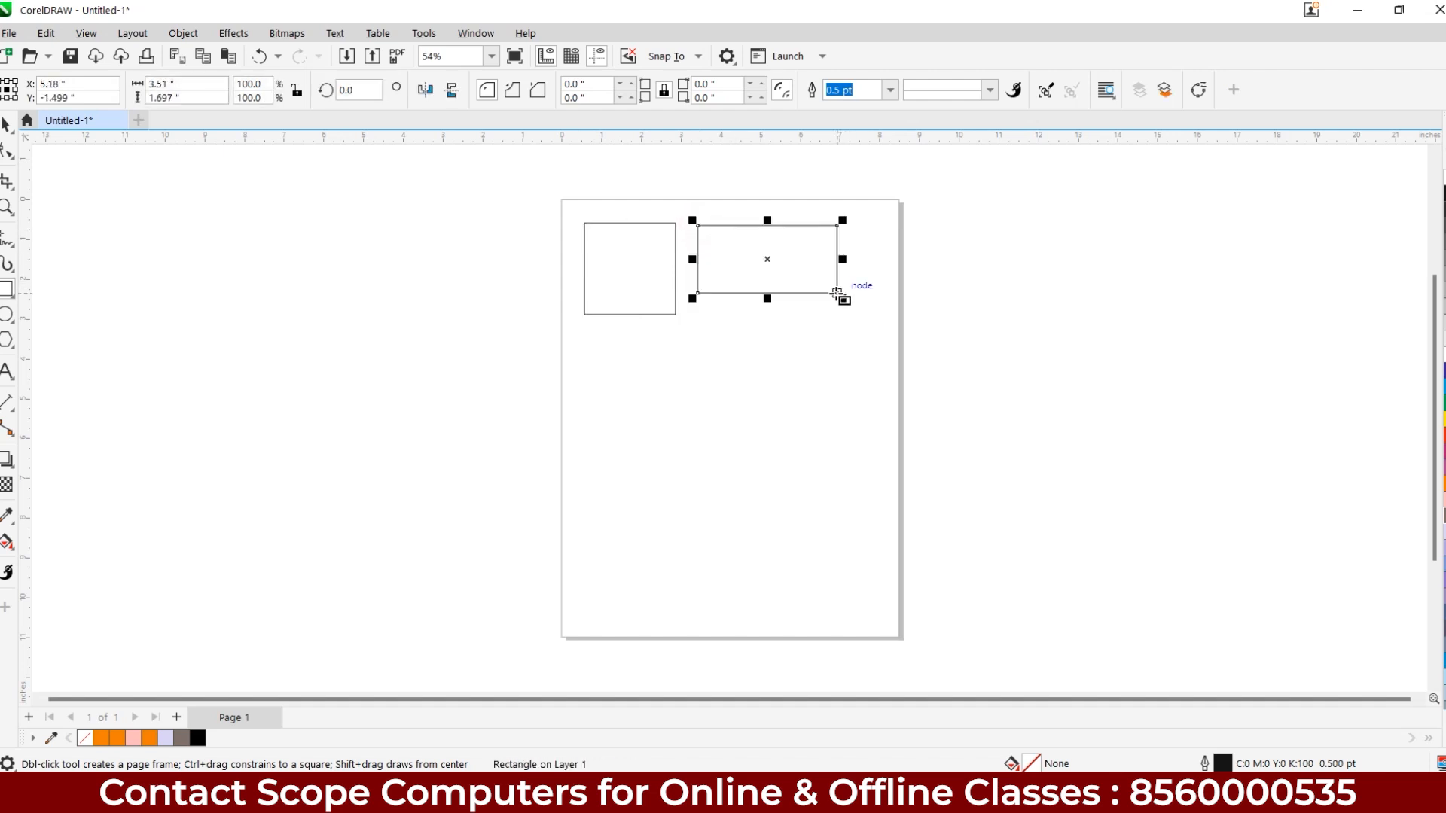
Draw an ellipse about 2.2 by 3.2 inches below the square and a circle about 2.5 inches in diameter beside it.
left_click(11, 318)
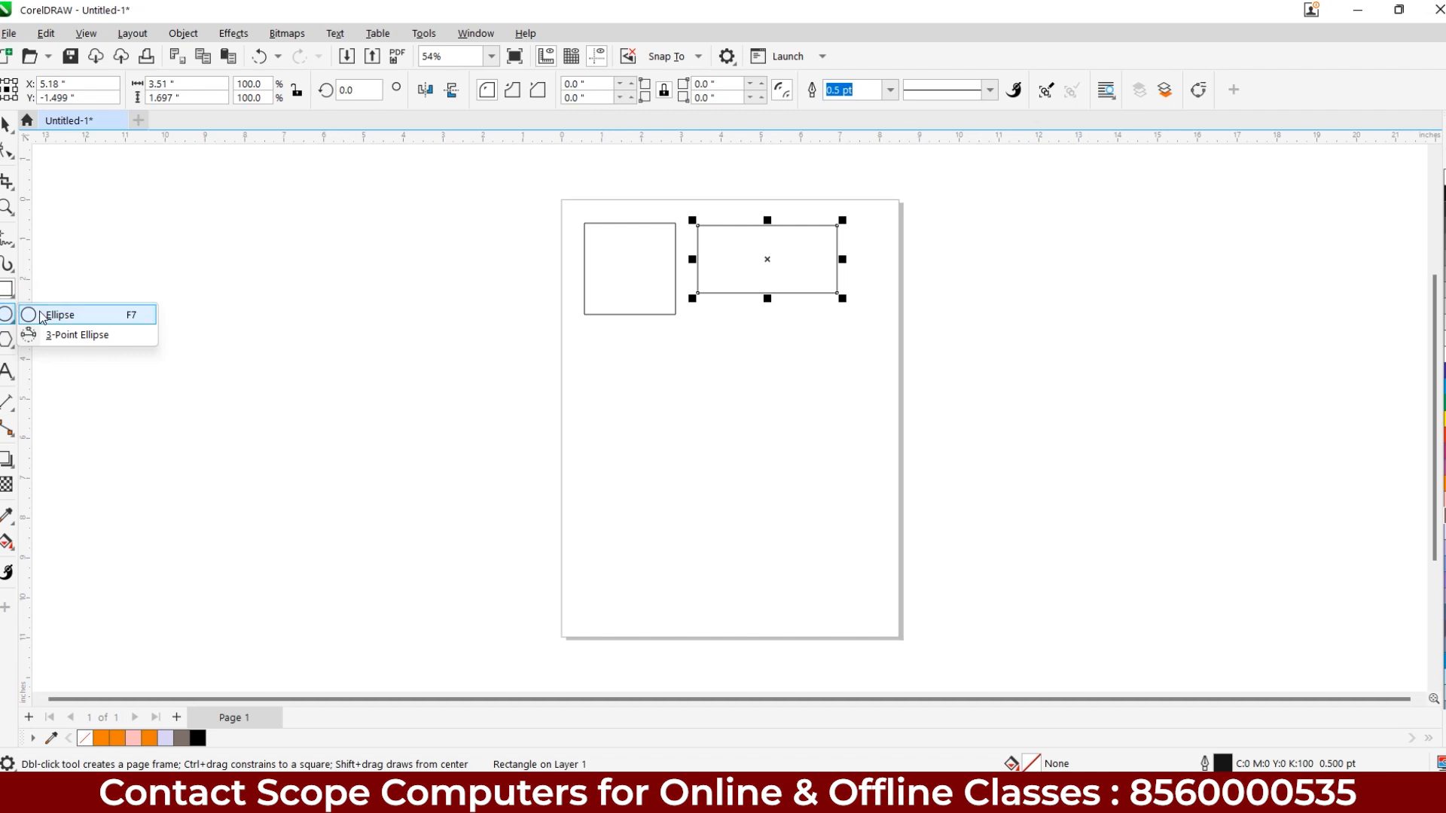
left_click(41, 316)
left_click_drag(592, 338, 688, 478)
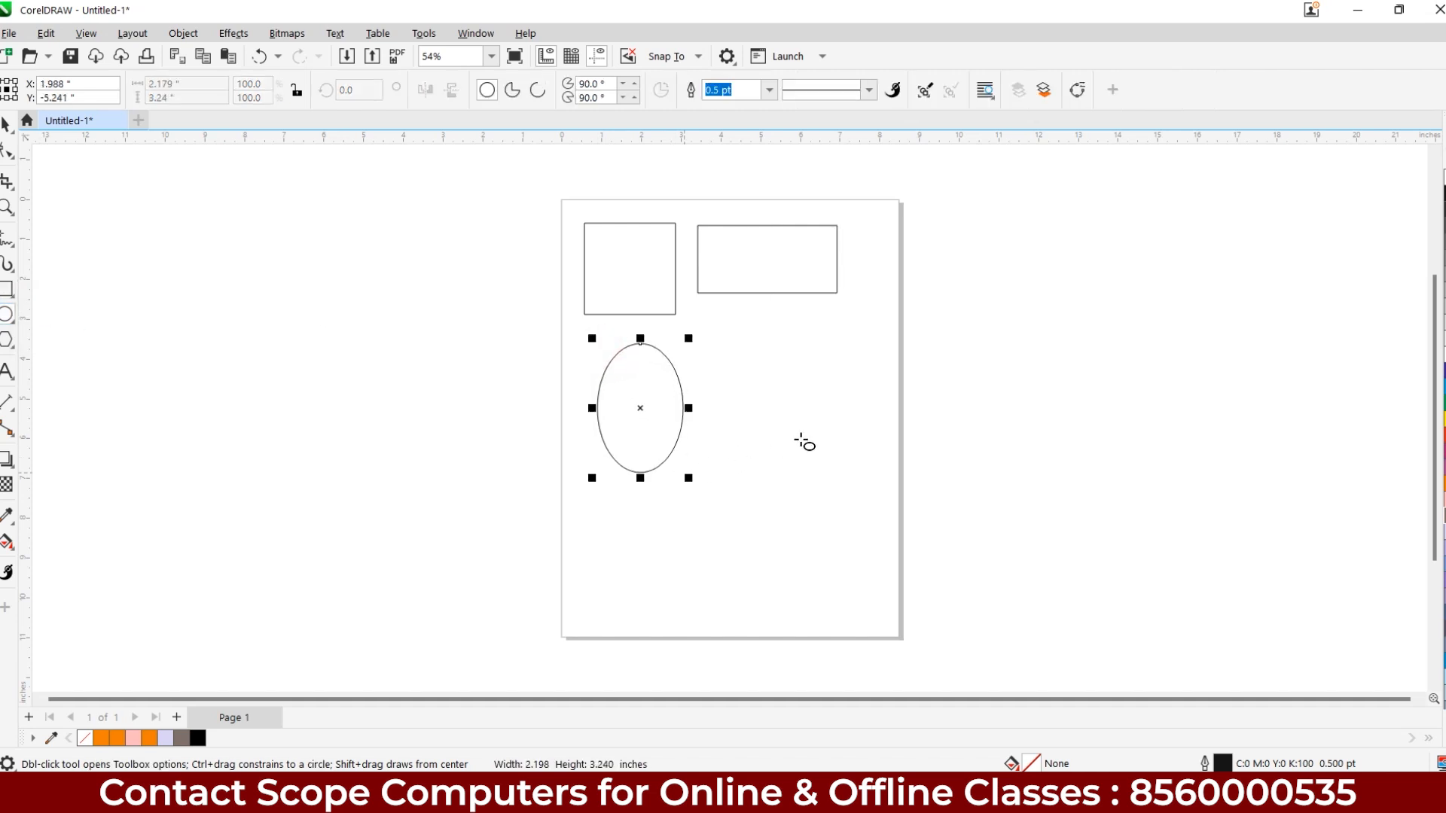
left_click_drag(725, 366, 836, 476)
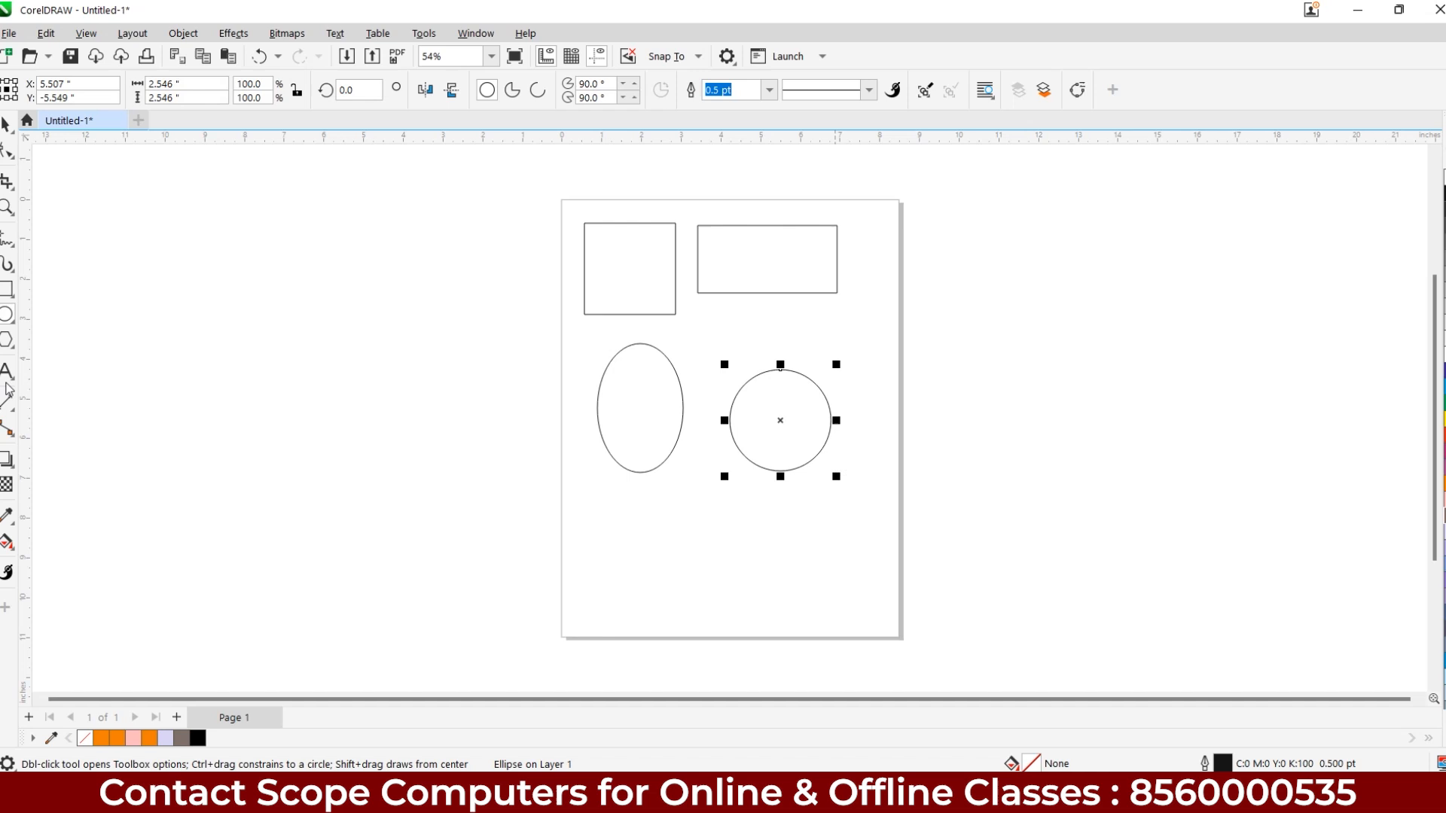
Draw two five-sided polygons, each about 2.5 by 2.3 inches, side by side near the bottom of the page.
left_click(11, 345)
left_click(54, 343)
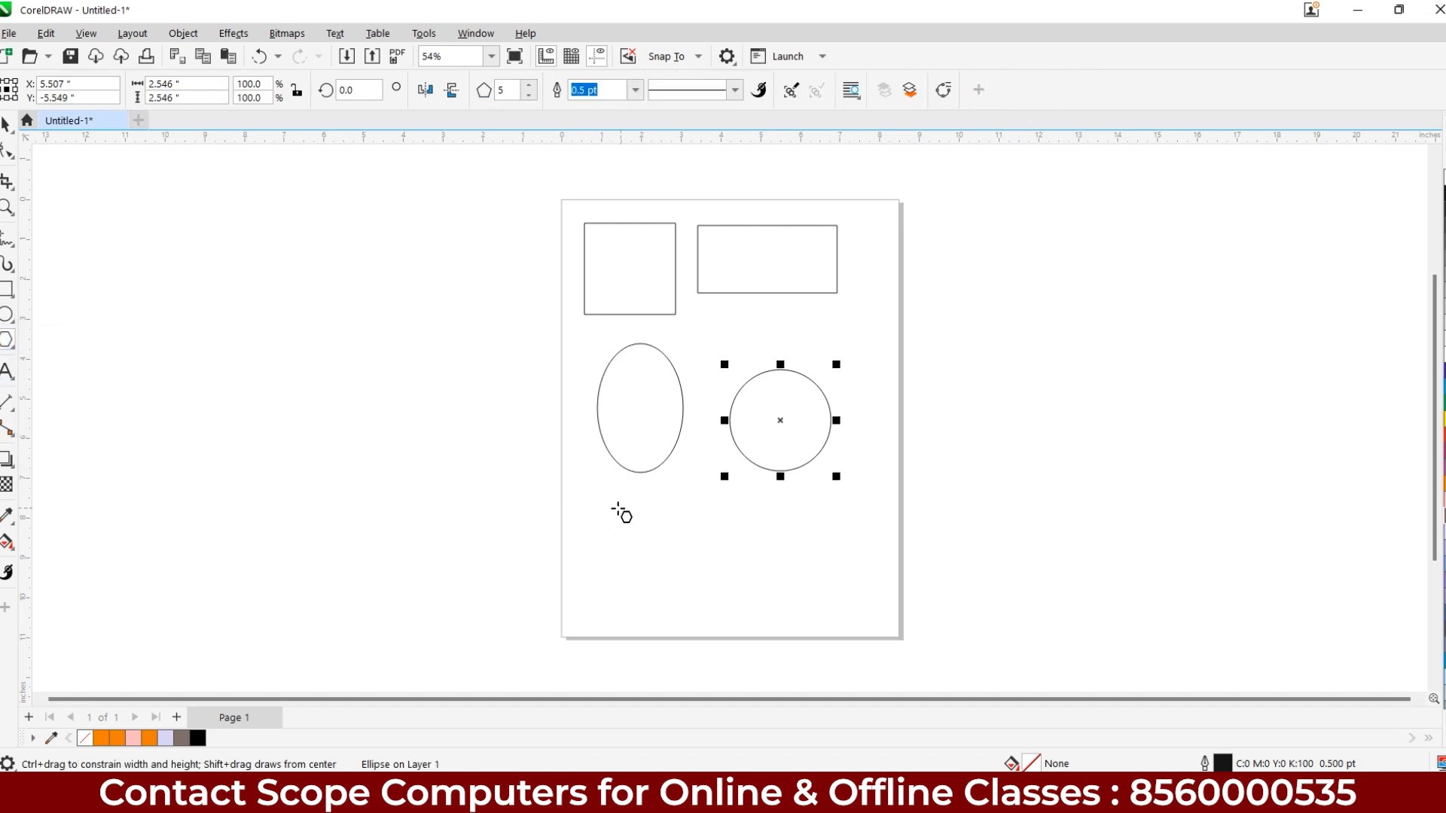
mouse_move(615, 516)
left_mouse_down()
mouse_move(712, 607)
mouse_move(703, 615)
mouse_move(677, 579)
mouse_move(717, 610)
left_mouse_up()
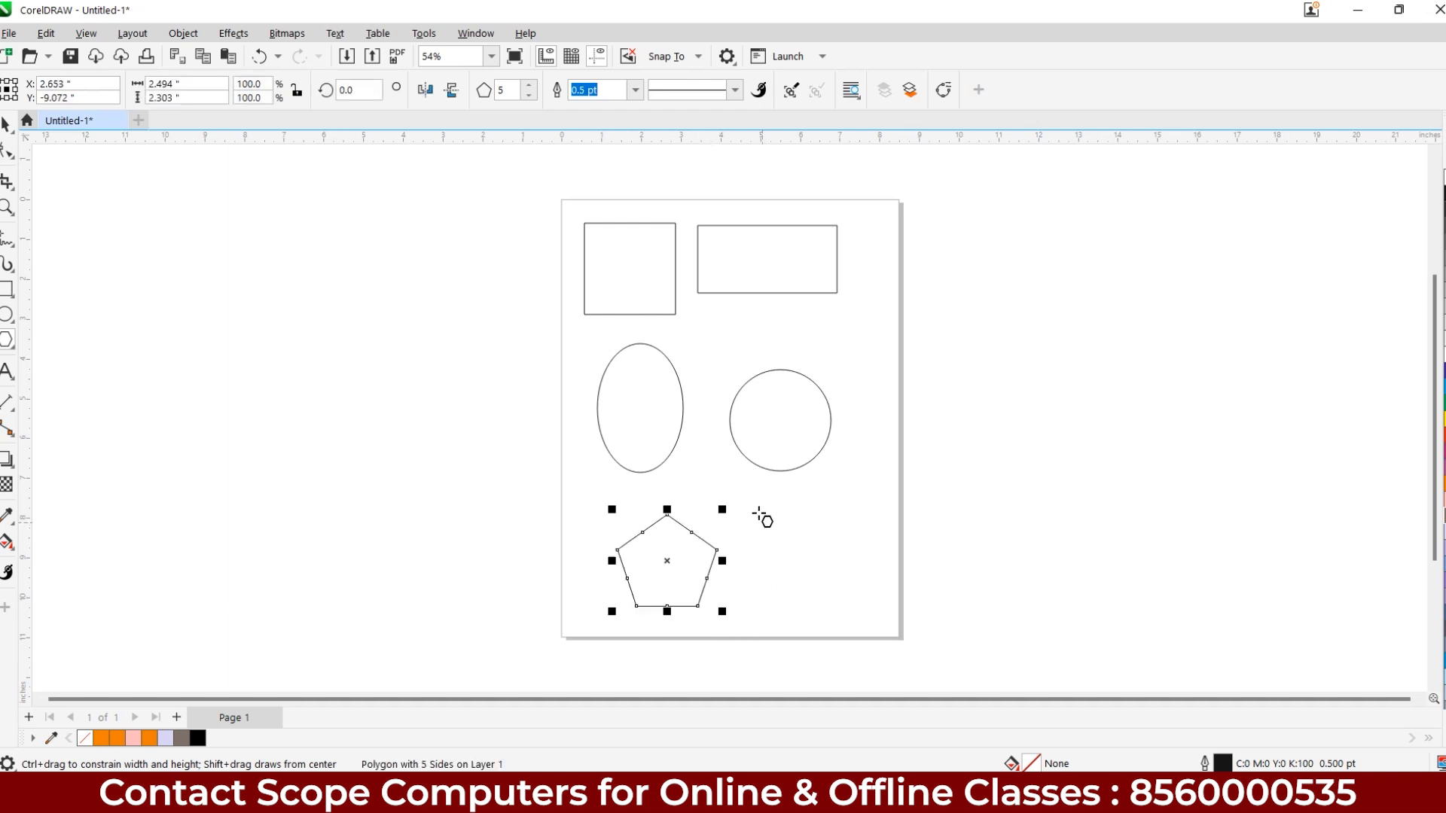
left_click_drag(753, 509, 835, 611)
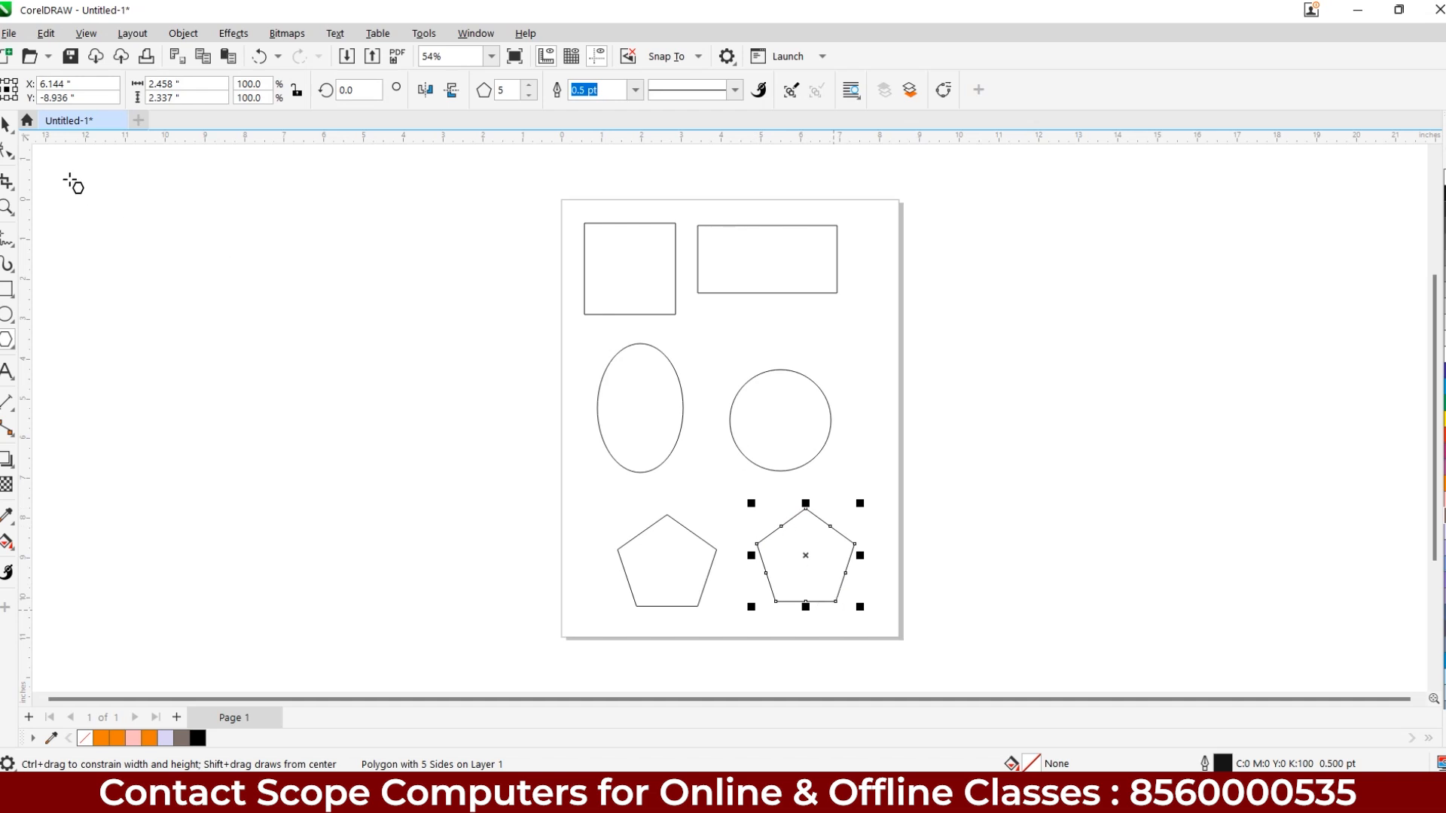
Move both pentagons slightly up and to the left so they sit beneath the ellipse and the circle.
left_click(6, 123)
left_click(654, 574)
left_click_drag(621, 564, 623, 565)
left_click_drag(809, 575, 778, 565)
left_click(468, 232)
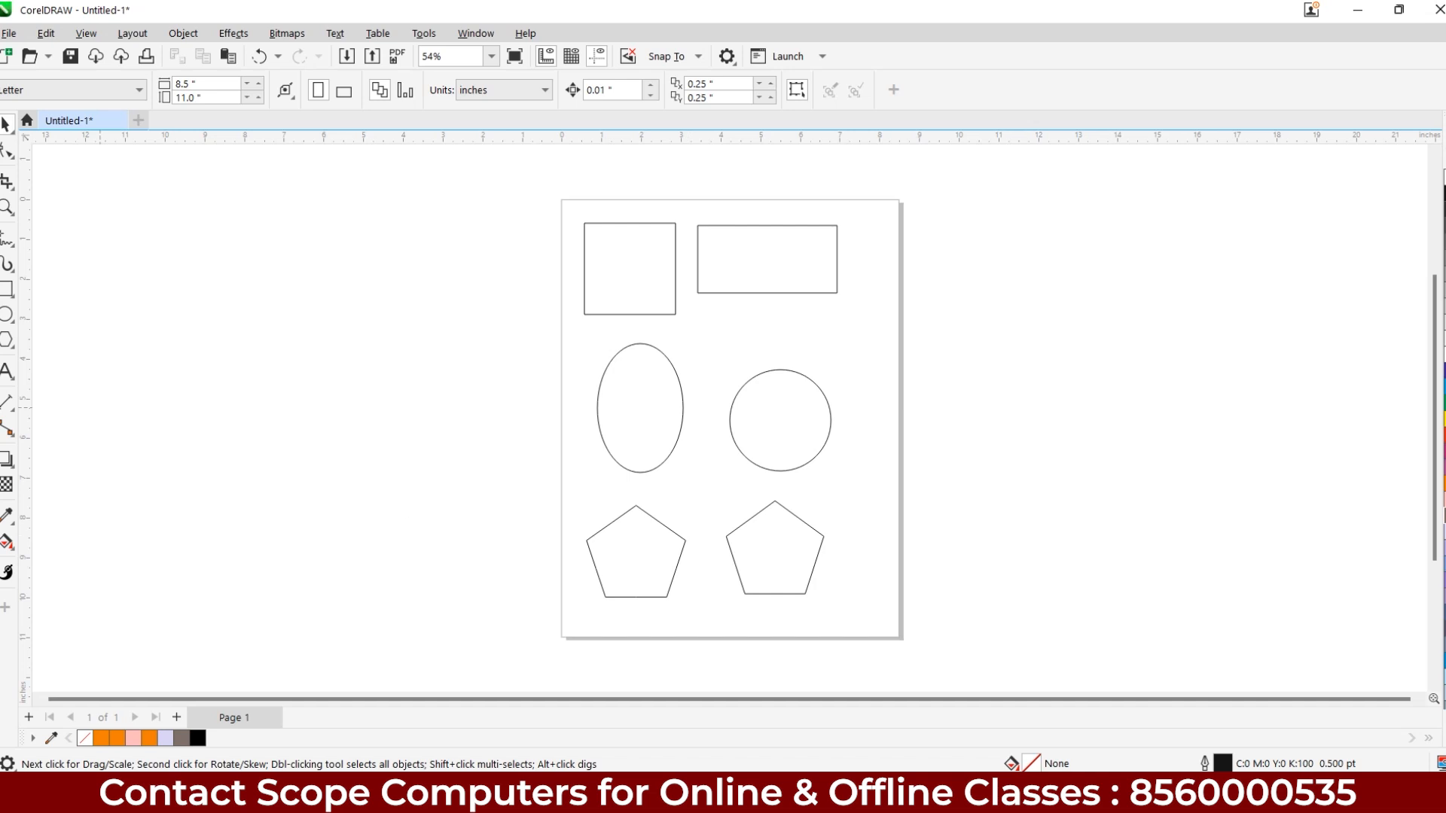
left_click(11, 242)
left_click(41, 240)
left_click(7, 124)
left_click(6, 240)
left_click(45, 239)
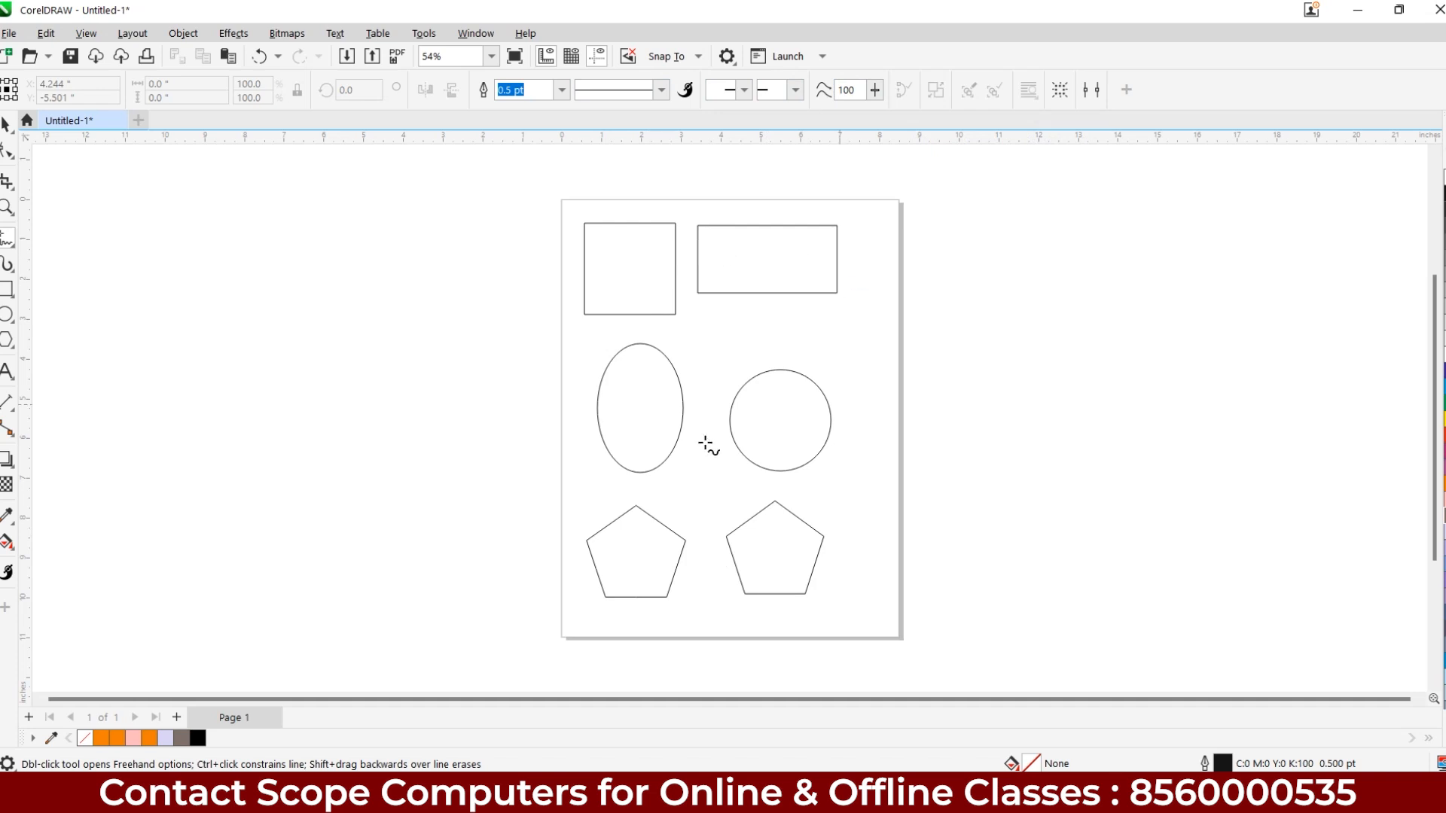
left_click(6, 122)
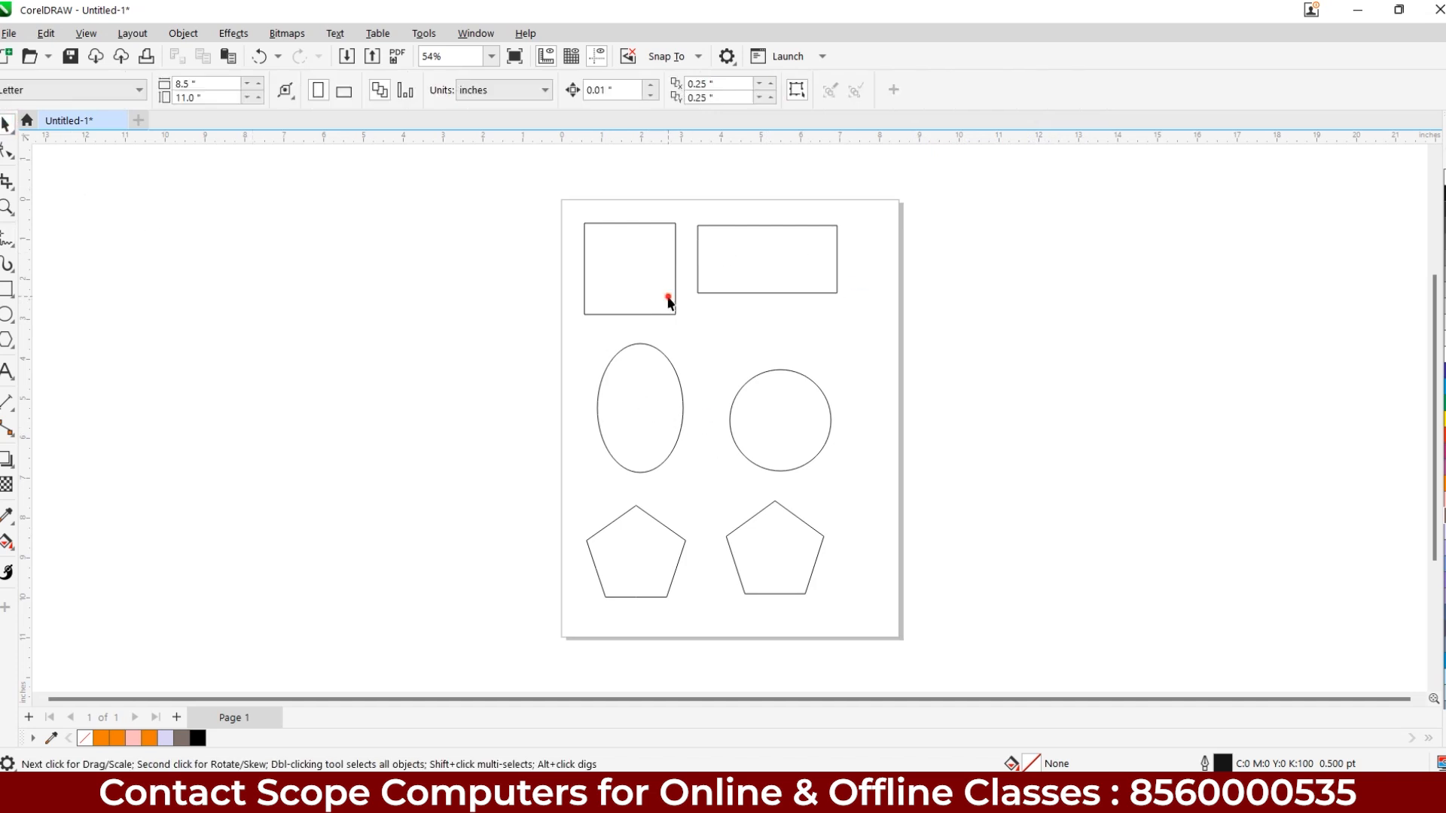
left_click(669, 299)
left_click(753, 275)
left_click(796, 422)
left_click(615, 419)
left_click(629, 291)
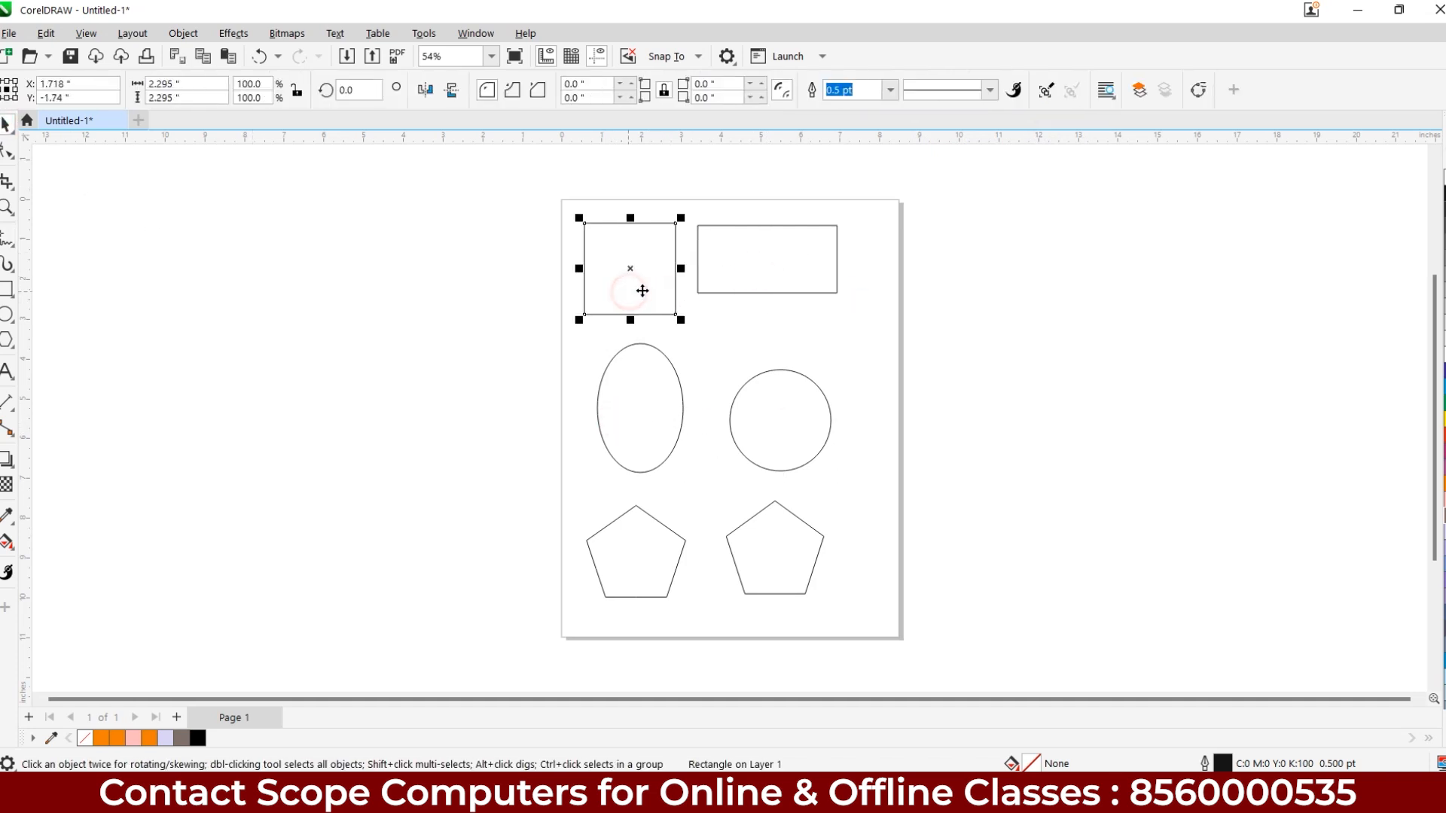
Select the wide rectangle and unlock its corner radii so that each corner can be edited separately.
left_click_drag(873, 232, 716, 259)
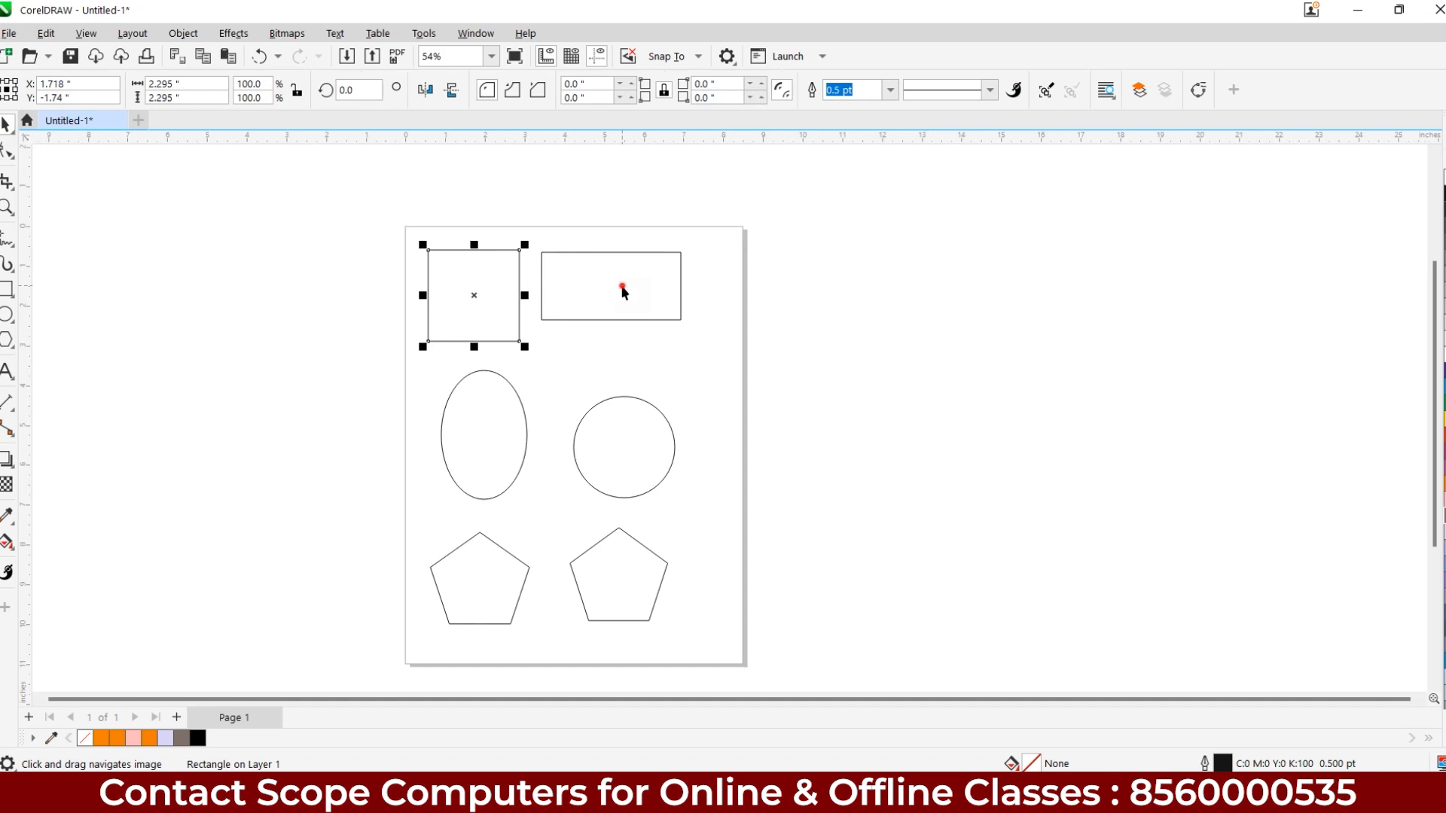
left_click(623, 290)
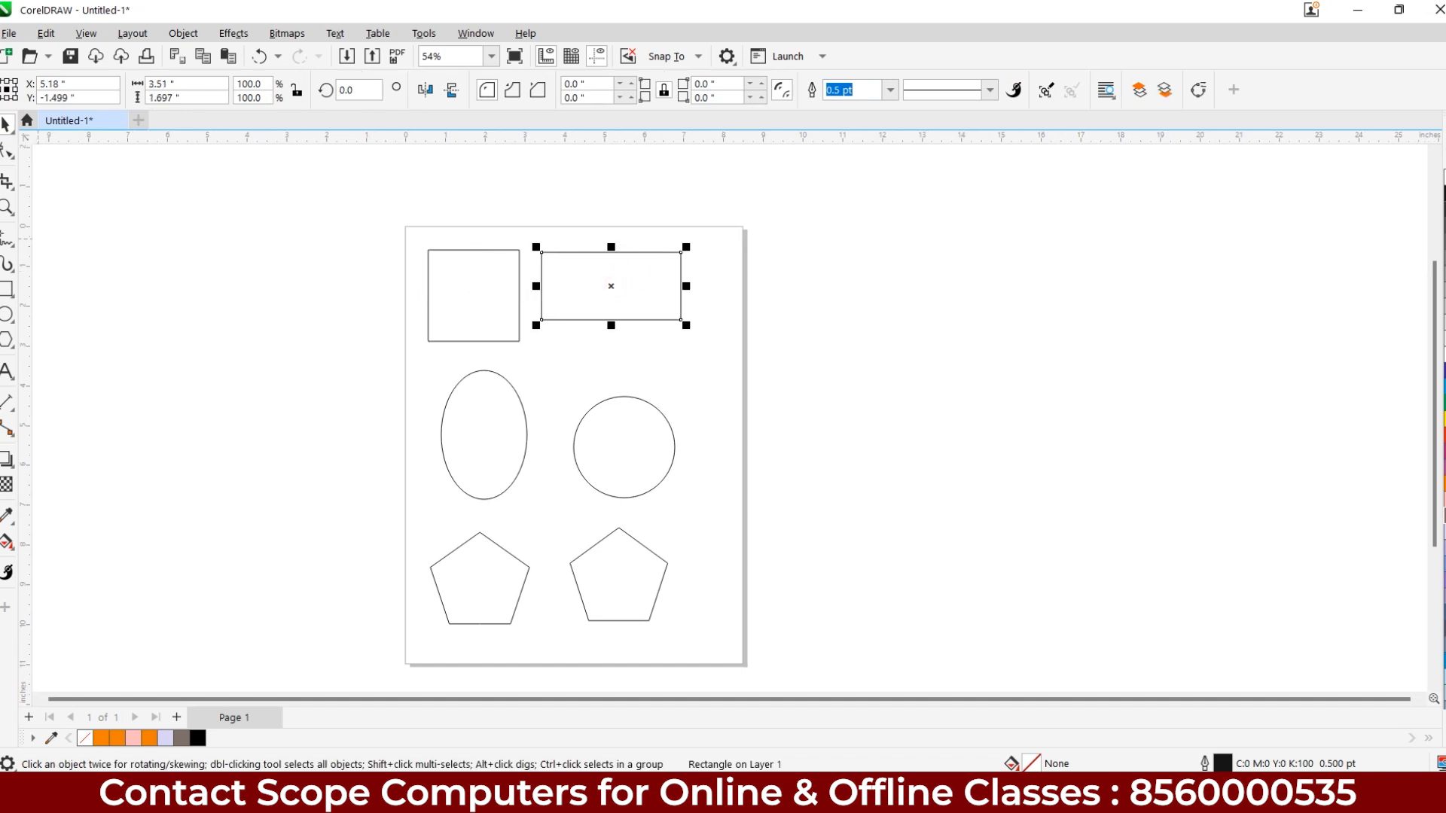
left_click(6, 206)
left_click_drag(535, 248, 689, 332)
left_click(6, 124)
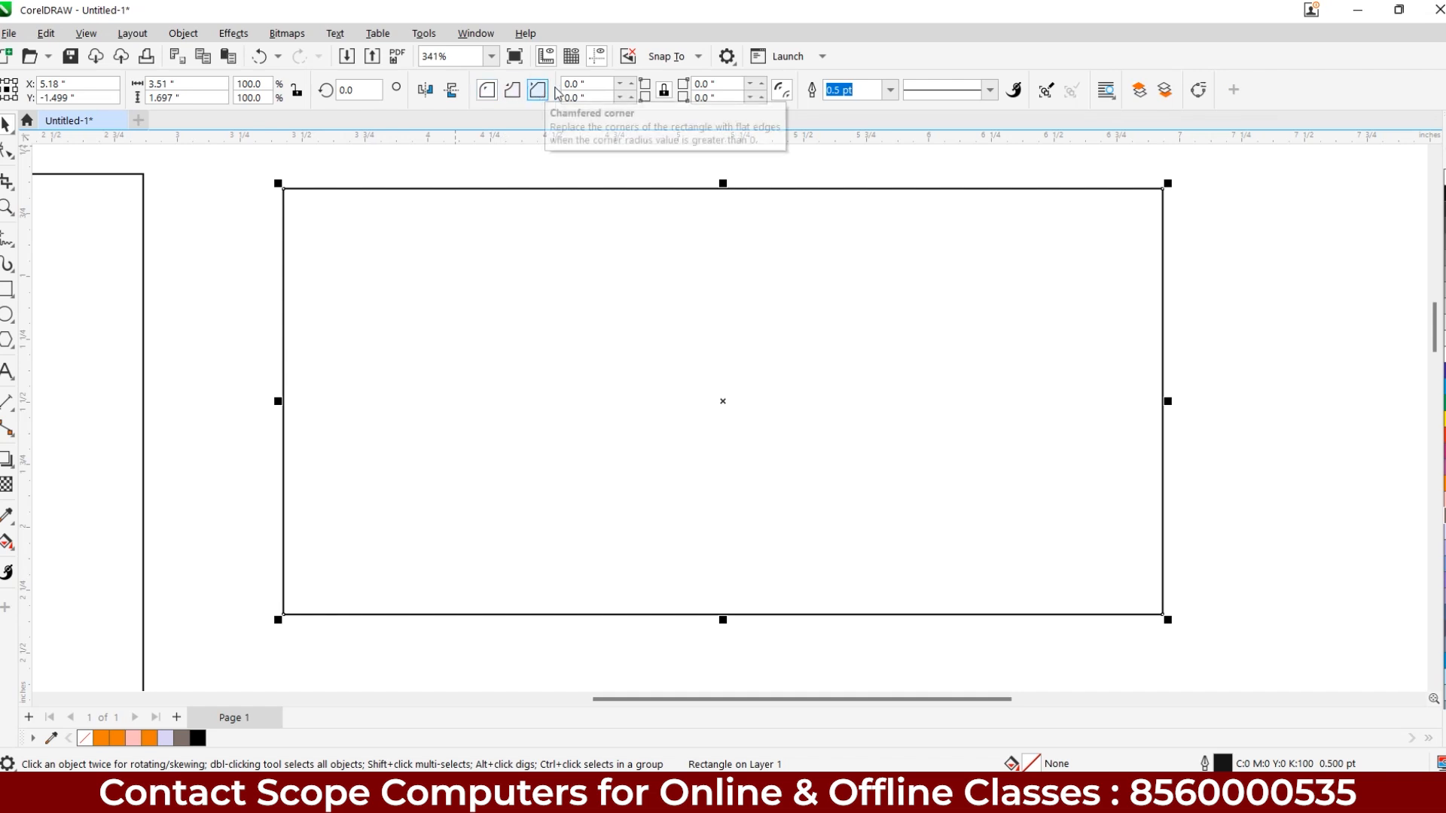
left_click(575, 101)
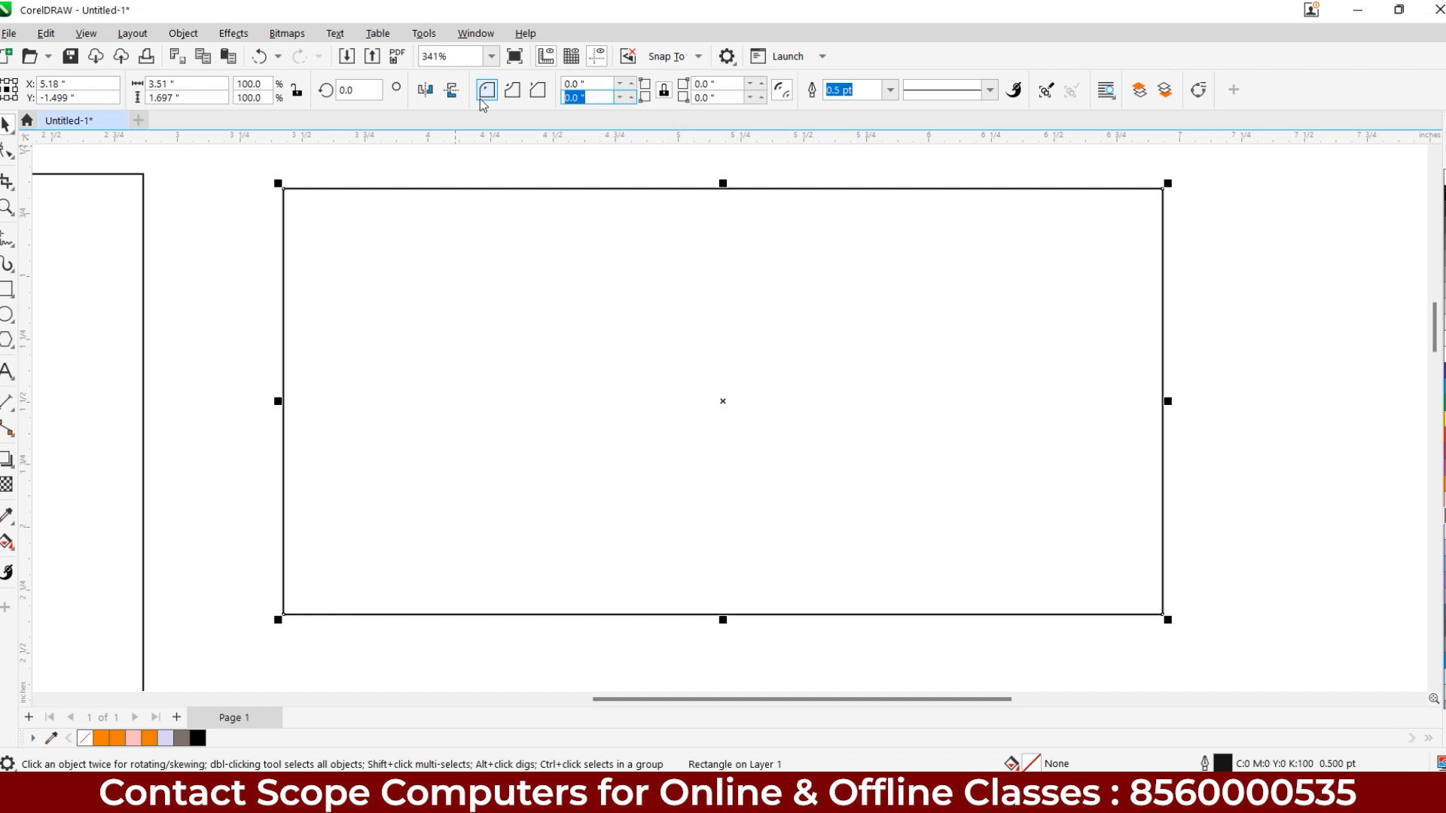
left_click(726, 84)
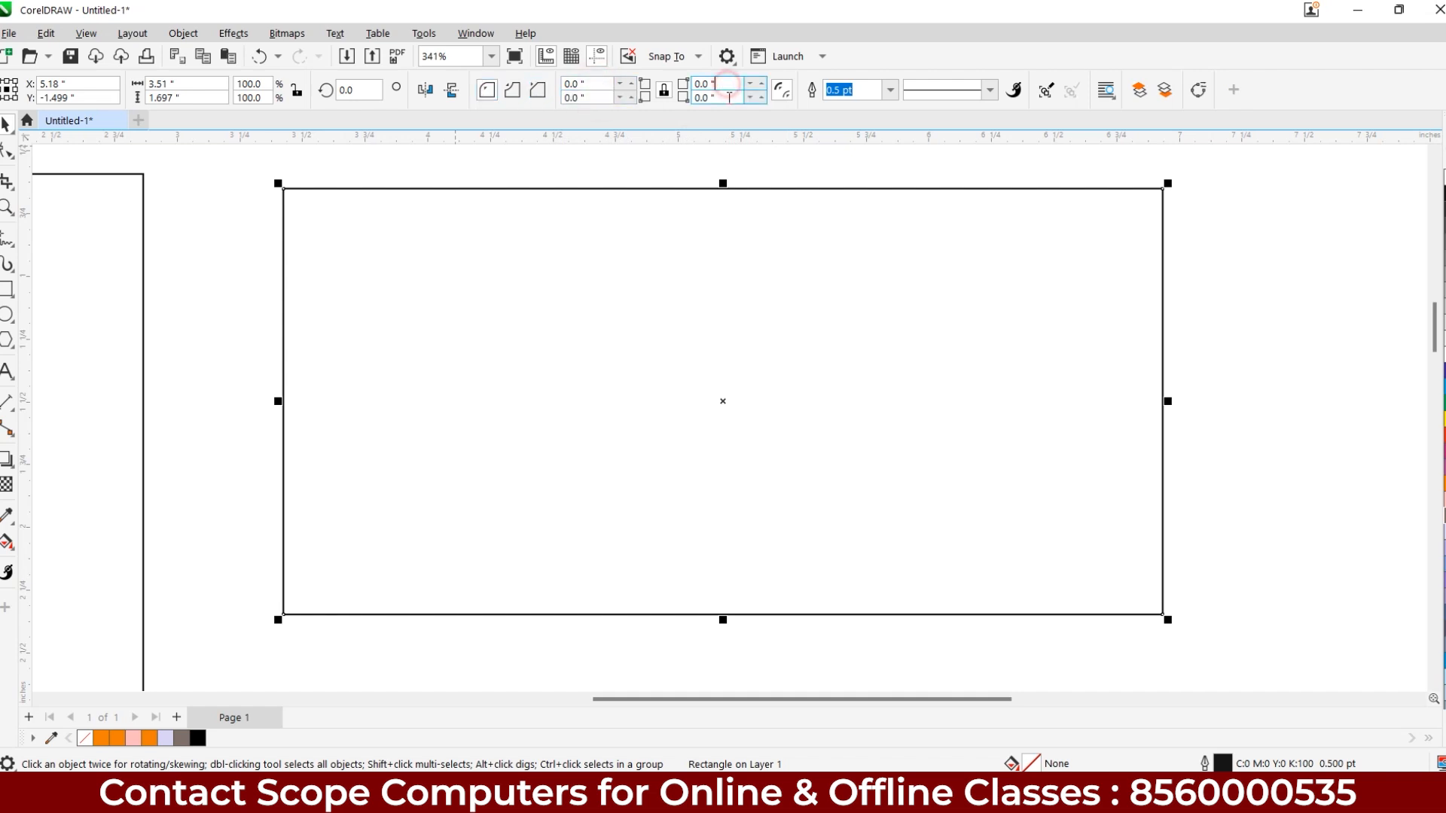
left_click(601, 98)
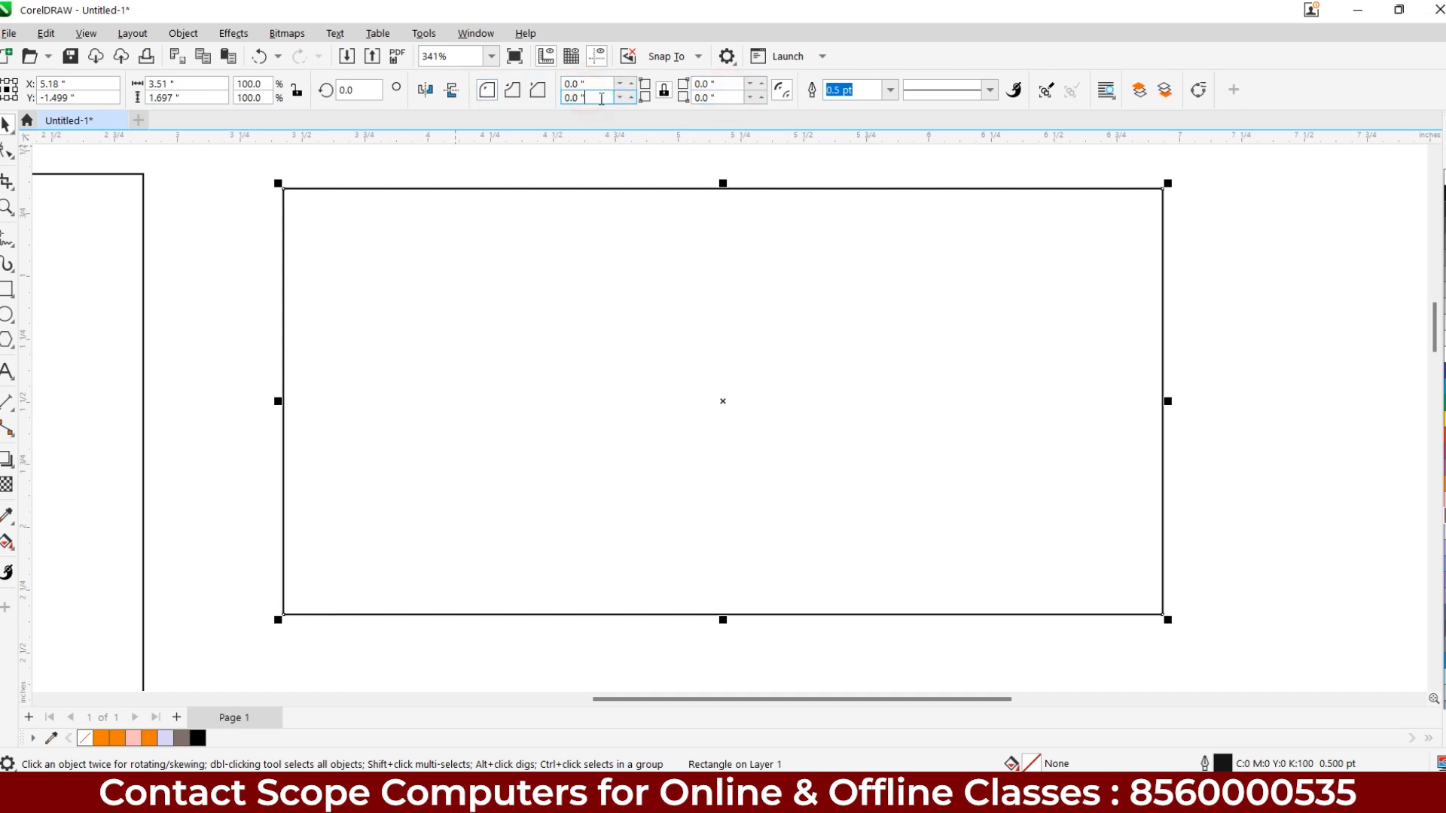
left_click(665, 90)
left_click(666, 98)
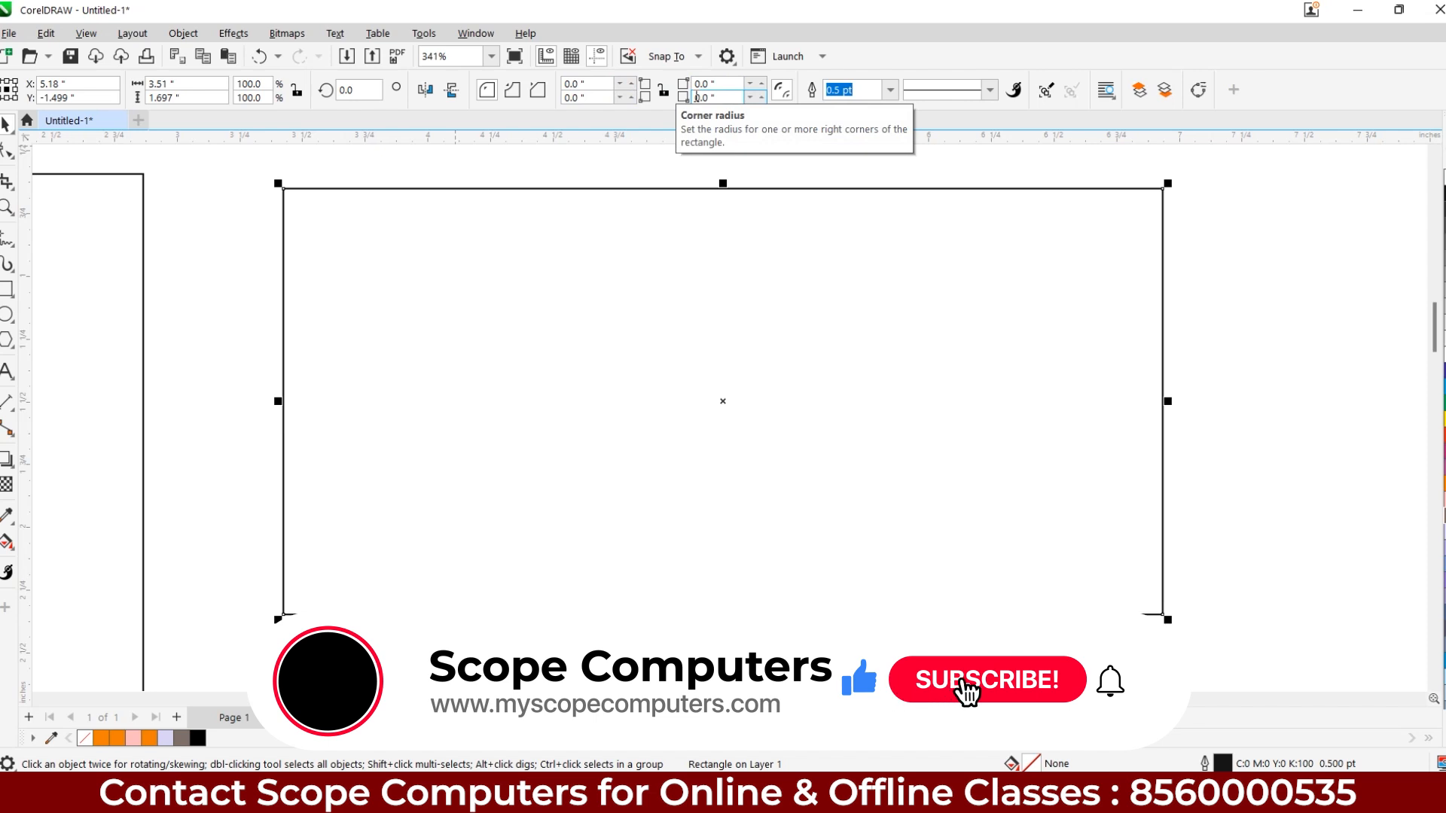
Round the wide rectangle's two upper corners with a radius of 1 inch each.
left_click(599, 87)
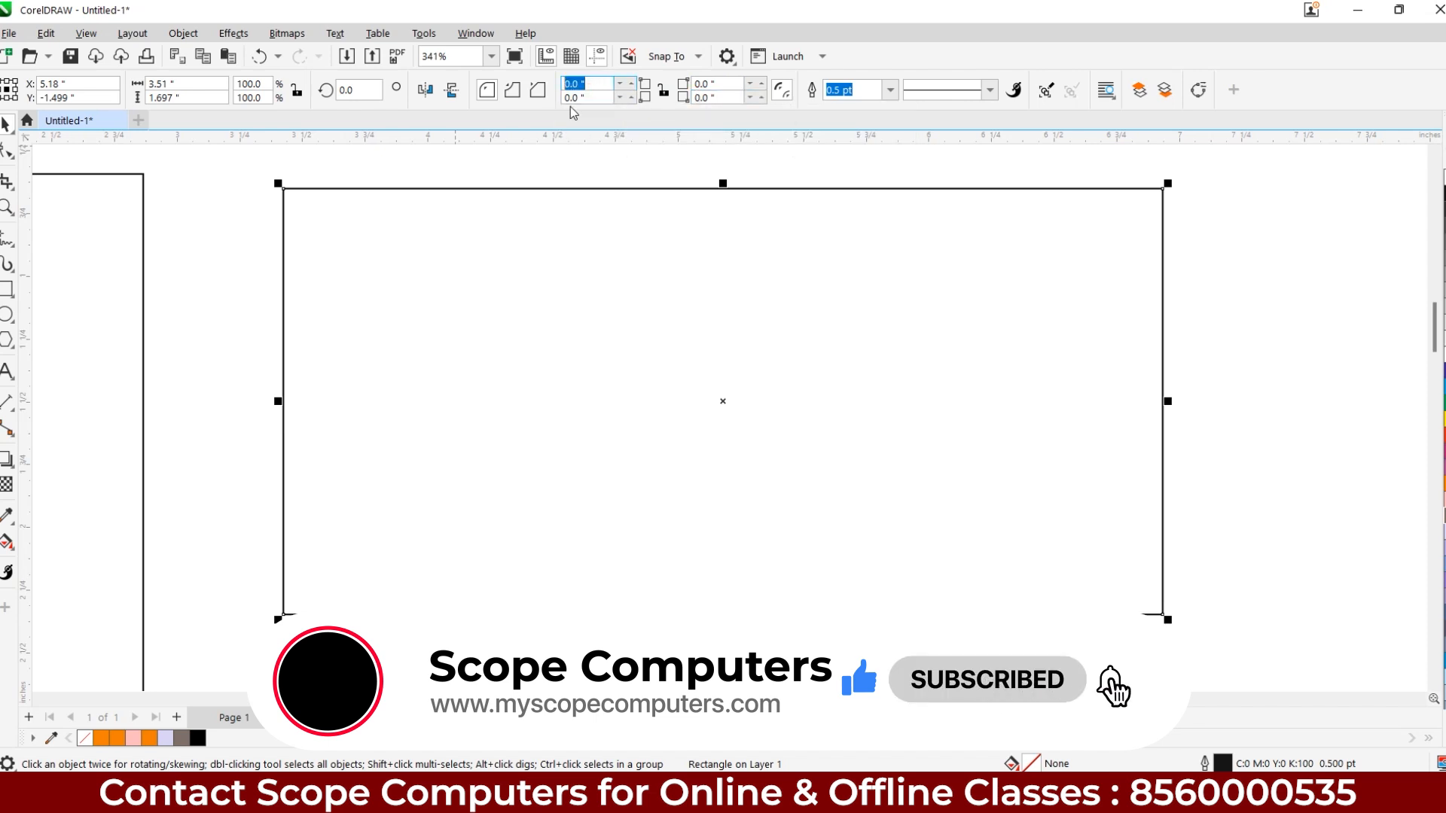
type("1")
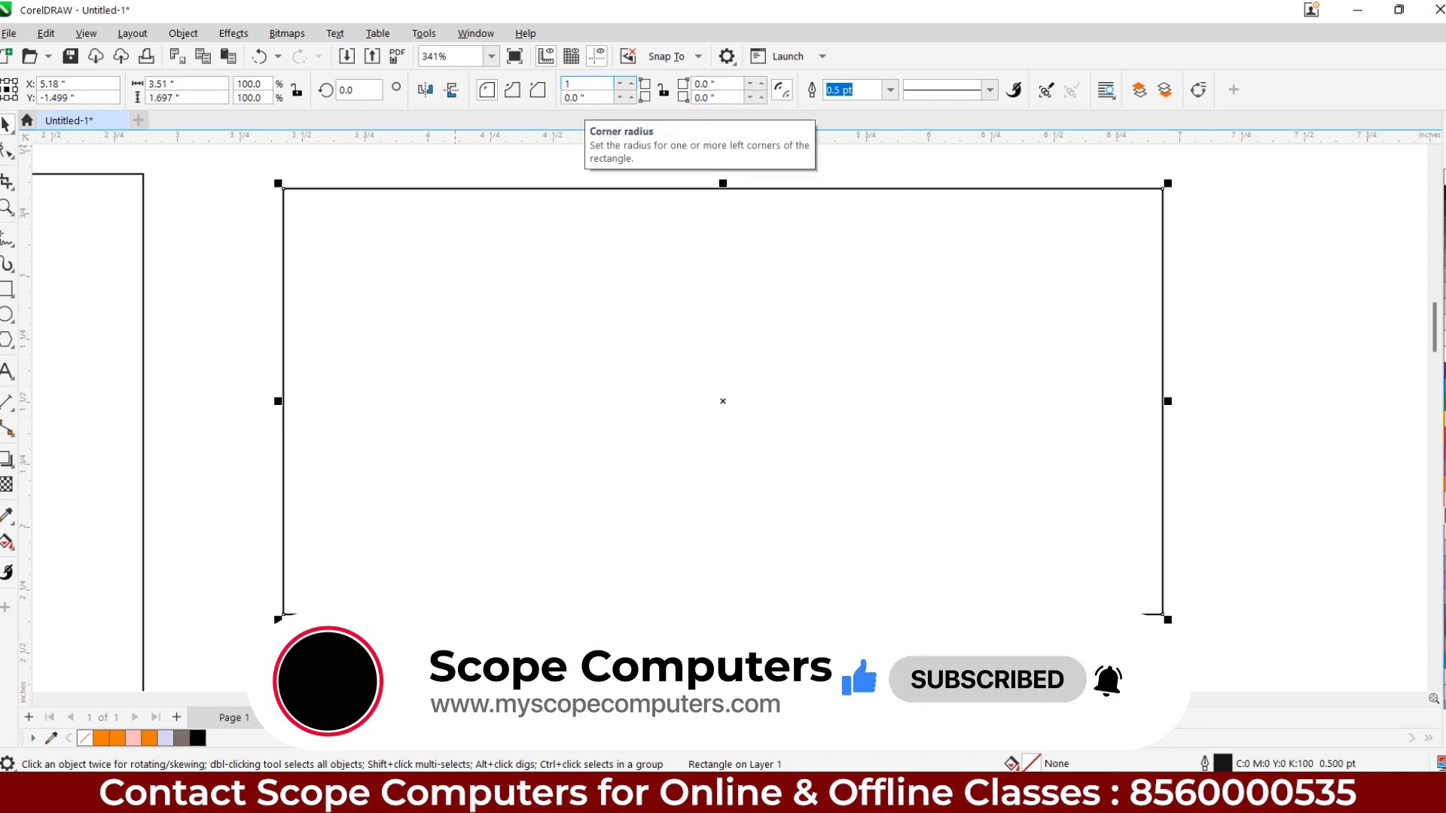
key("Return")
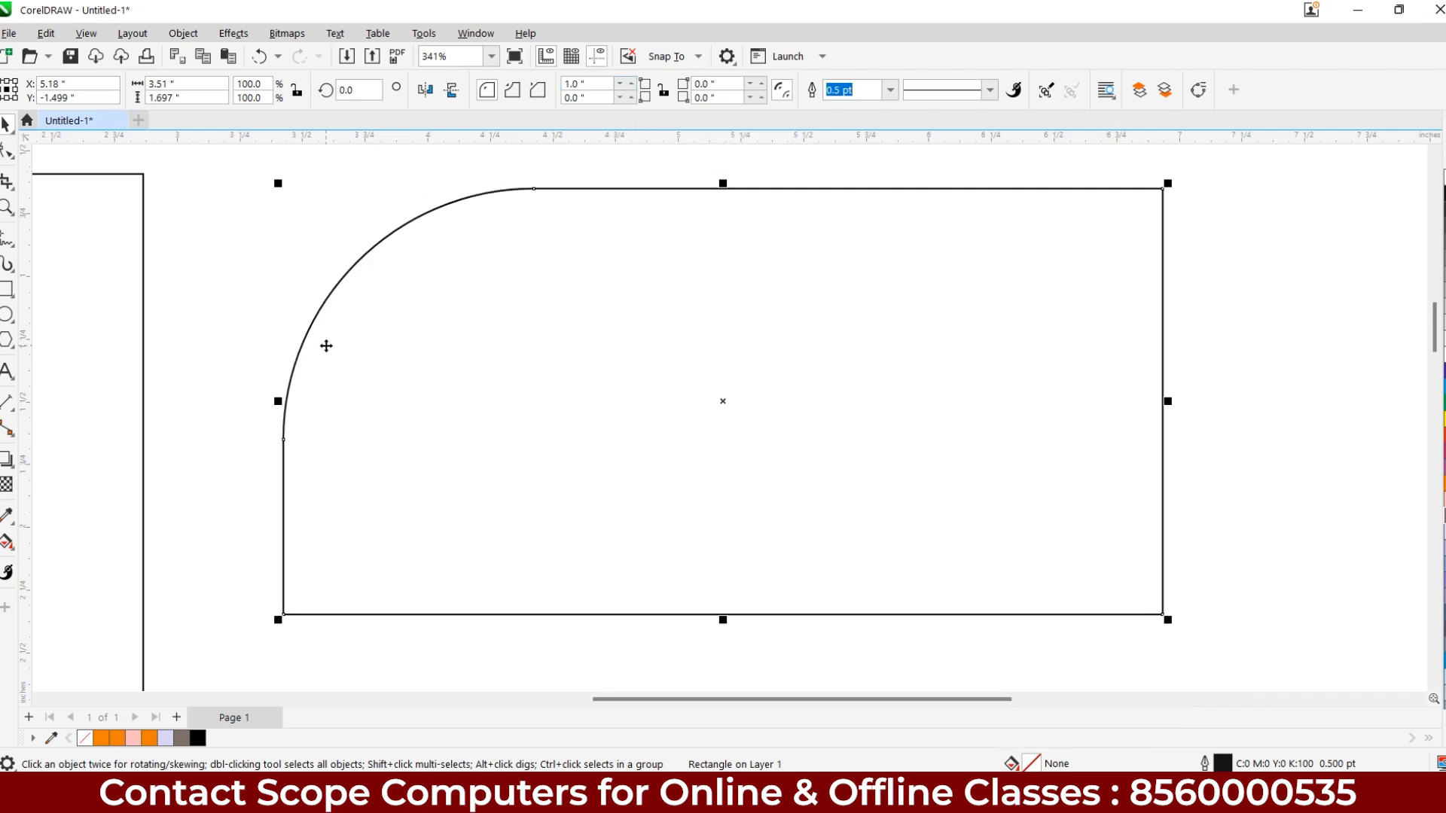
left_click(705, 84)
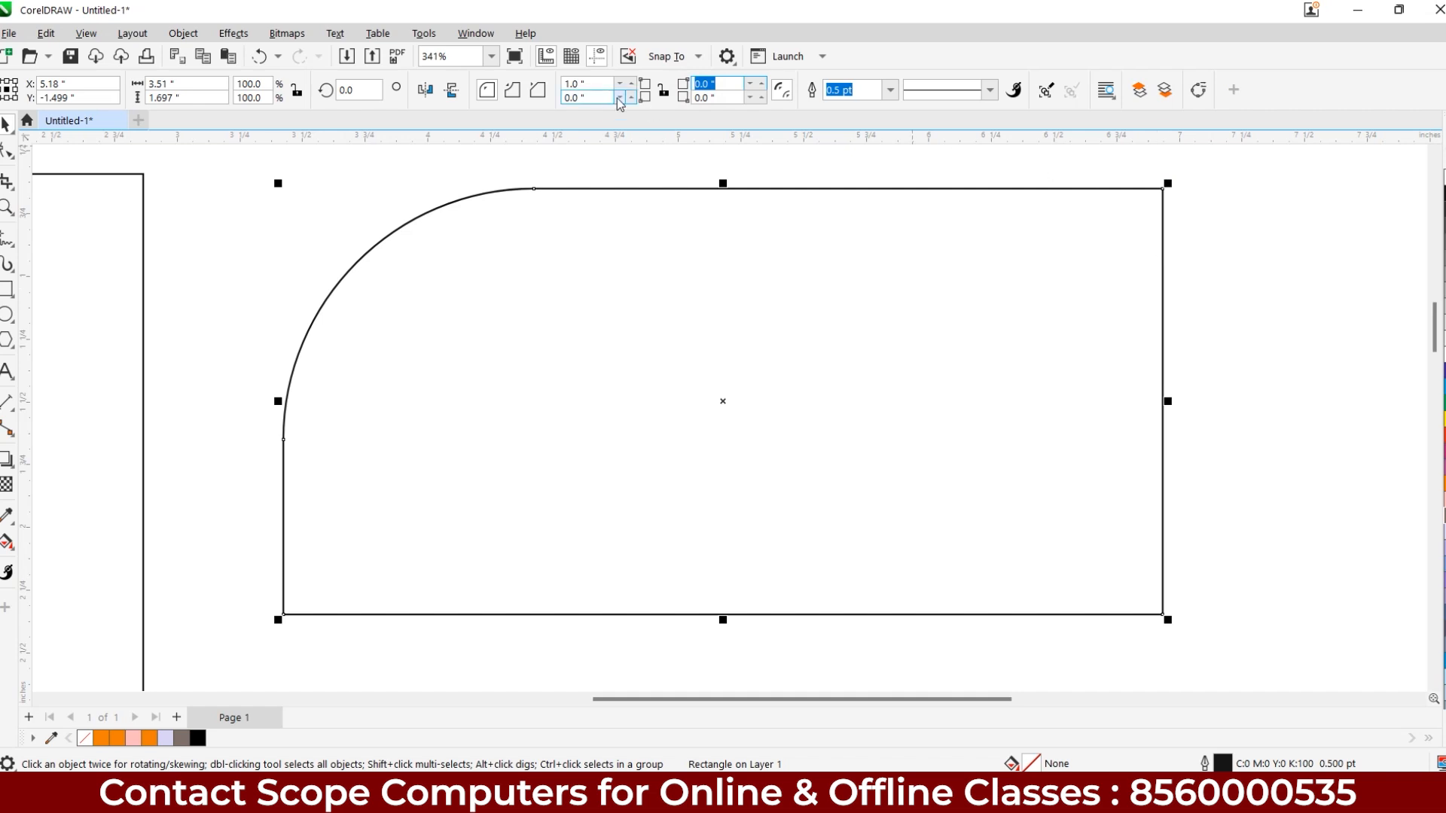
type("1")
key("Return")
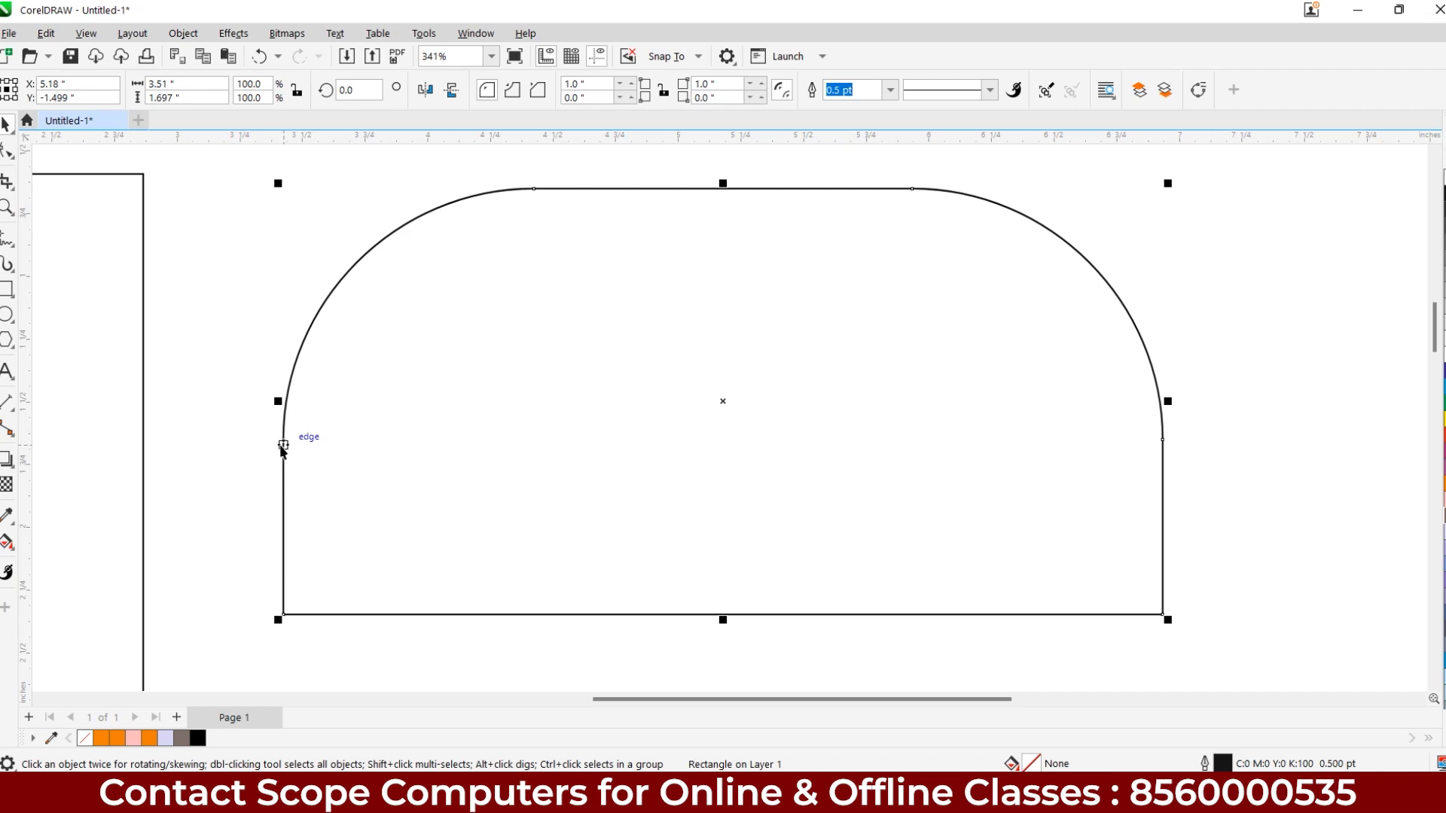
Round the wide rectangle's two lower corners with a radius of 1 inch each.
left_click_drag(592, 98, 517, 106)
type("1")
key("Return")
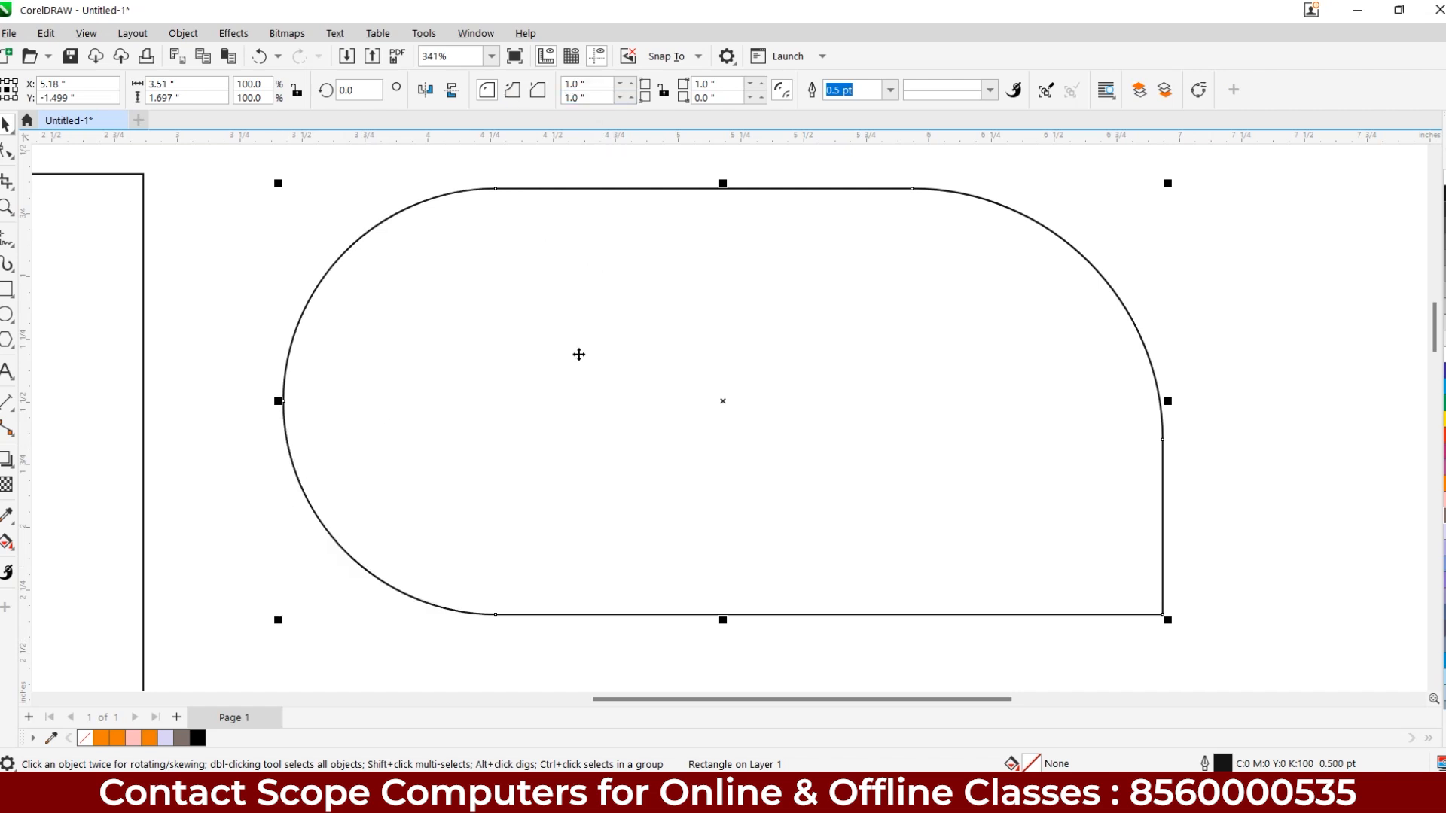
double_click(705, 97)
type("1")
key("Return")
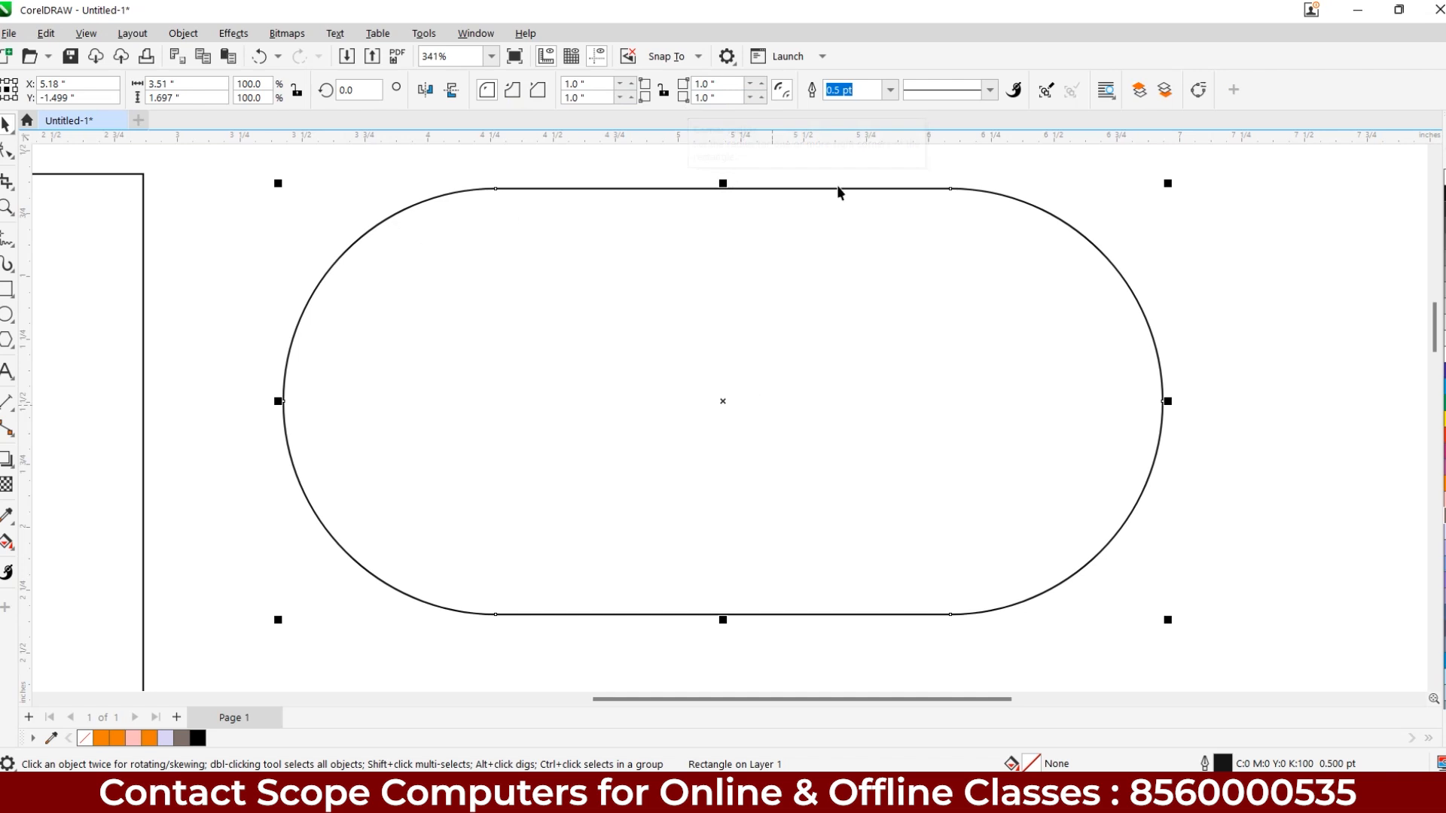
Set all four corner radii of the wide rectangle to 2 inches.
left_click_drag(603, 84, 554, 89)
type("2")
key("Tab")
type("2")
key("Tab")
type("2")
key("Tab")
type("2")
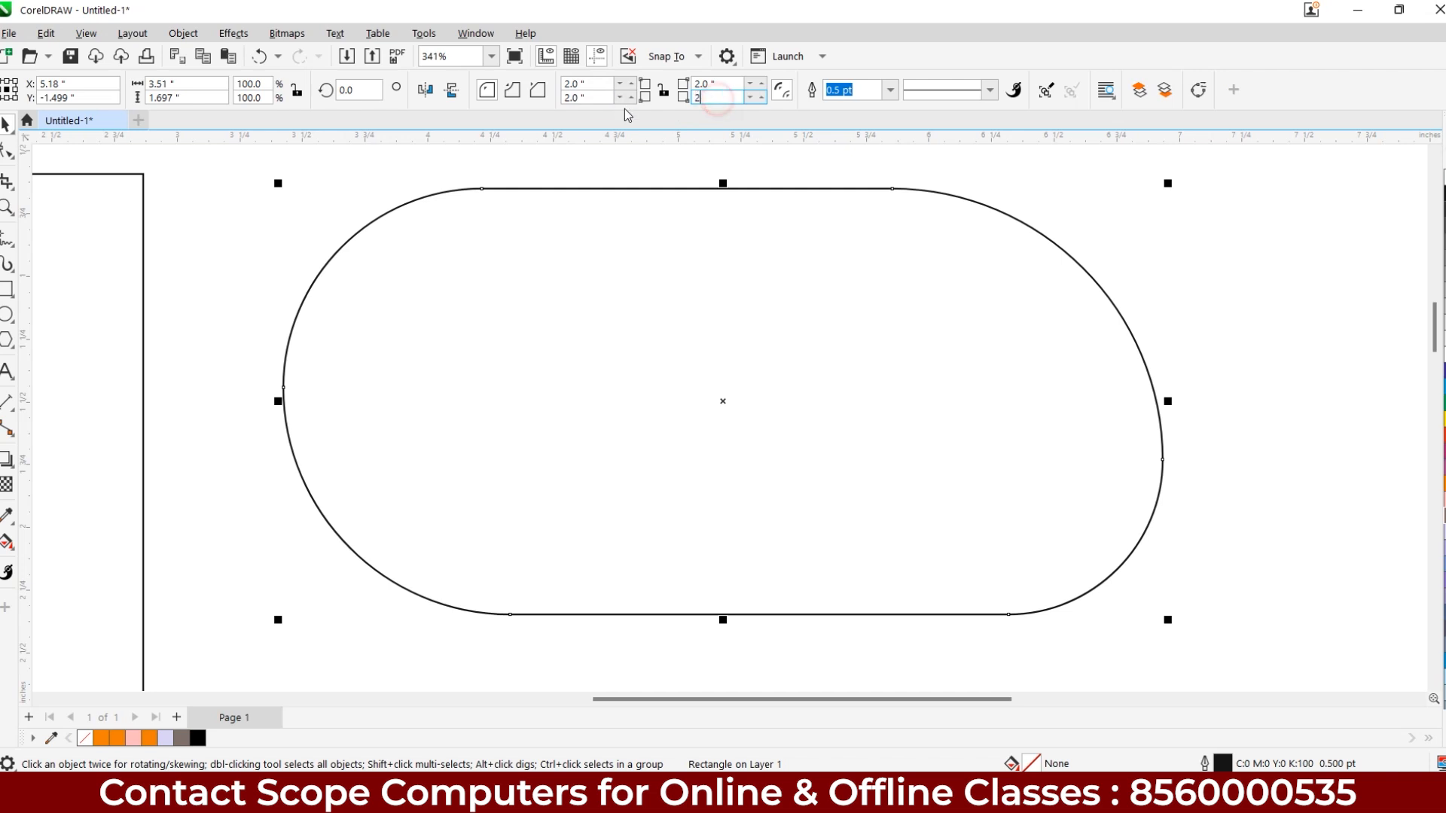
key("Tab")
left_click_drag(198, 98, 138, 100)
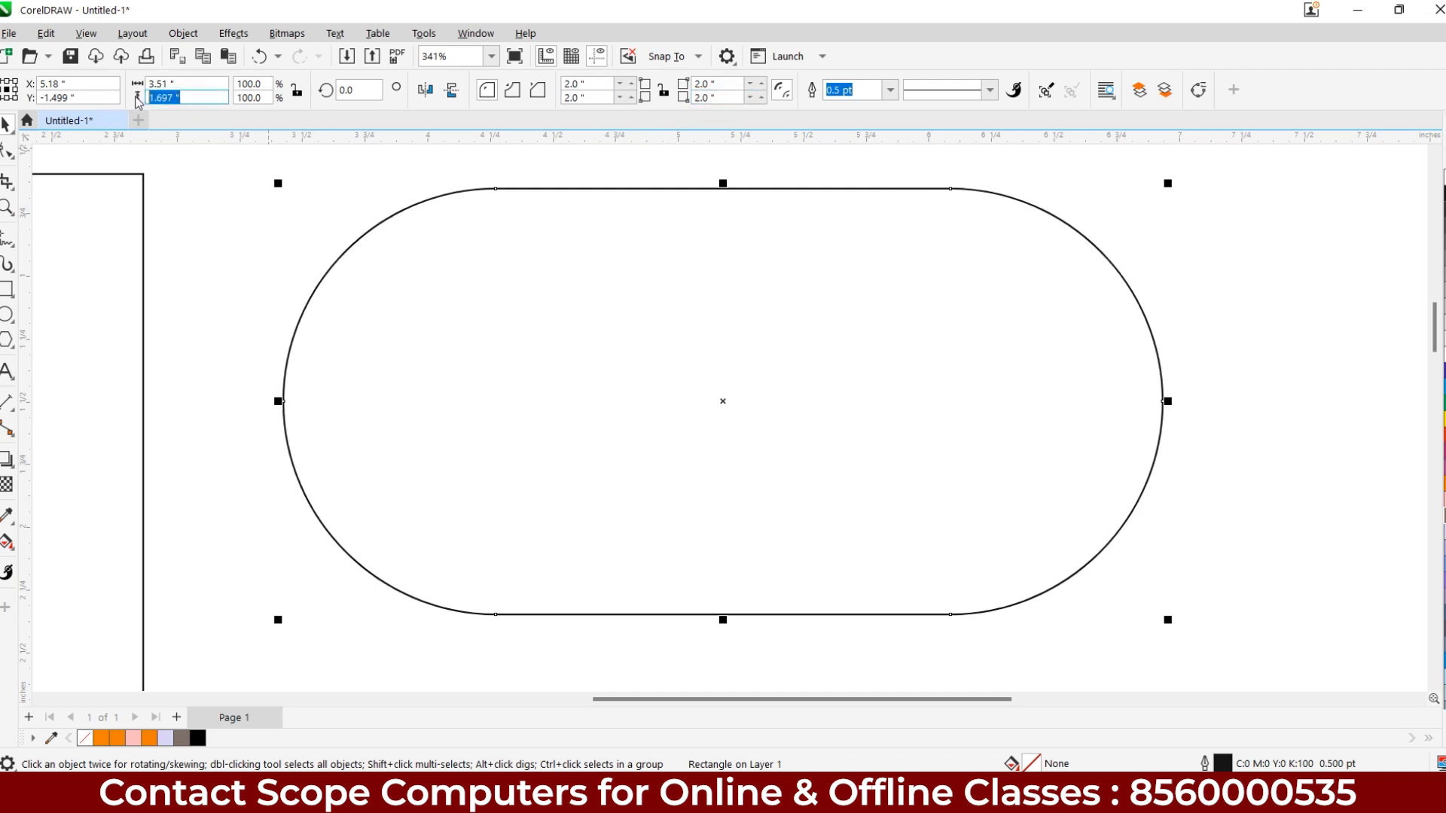
Set the radii of the wide rectangle's lower-right and lower-left corners to 0.
left_click(564, 85)
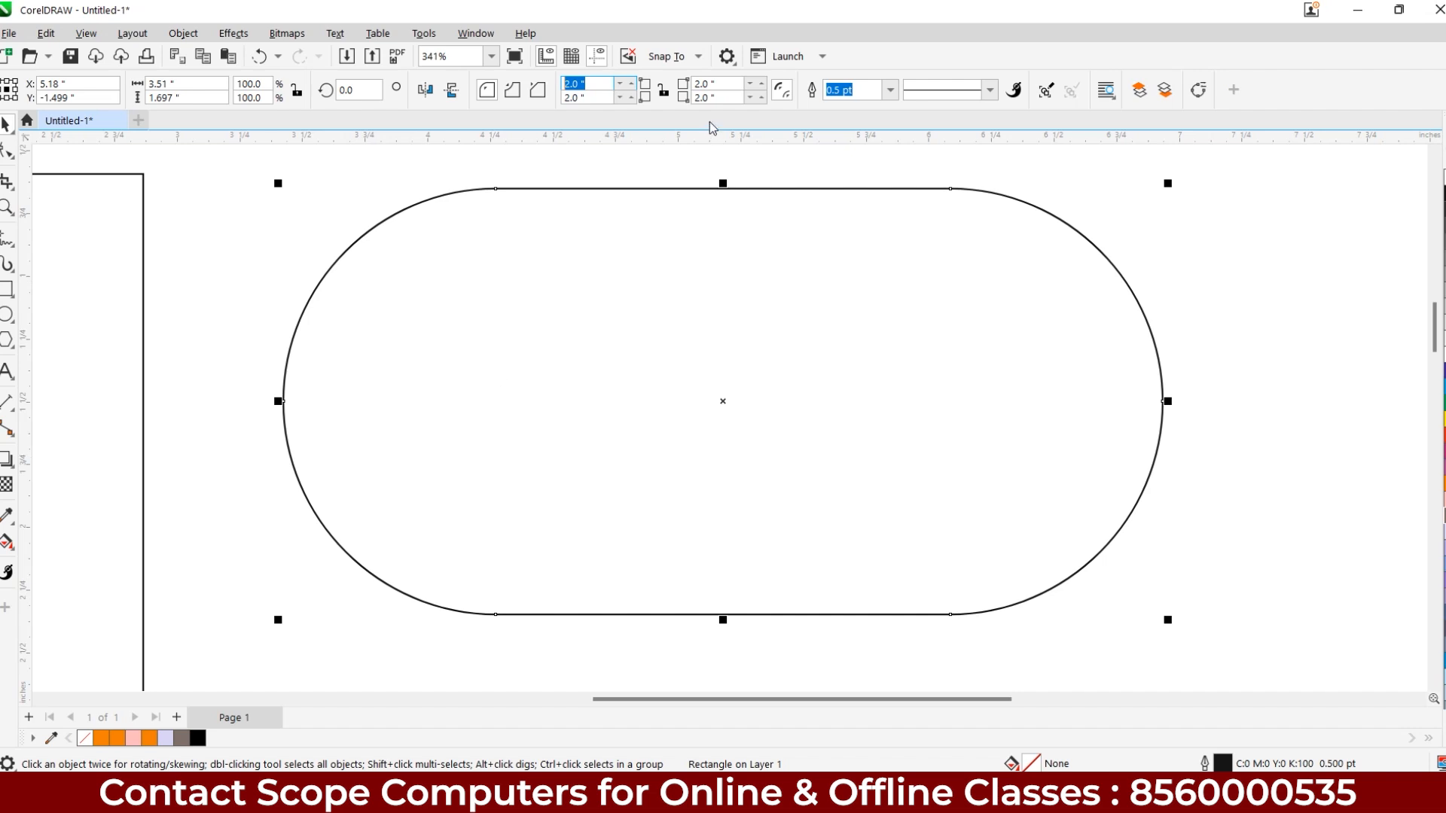
left_click(704, 97)
type("0")
key("Return")
left_click(591, 99)
type("0")
key("Return")
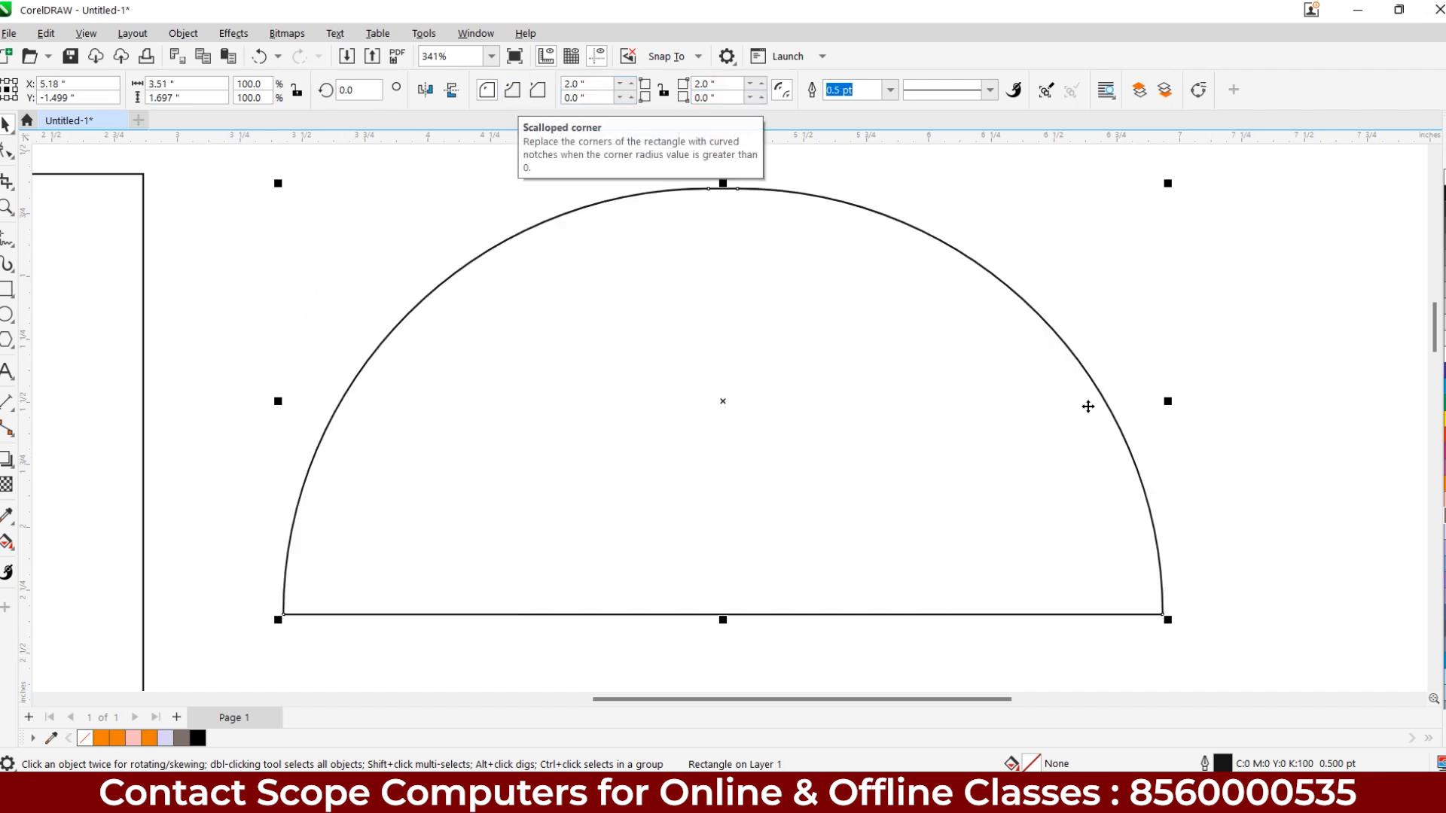
Set the radii of the wide rectangle's two upper corners to 0.5 inch.
left_click(586, 83)
type(".5")
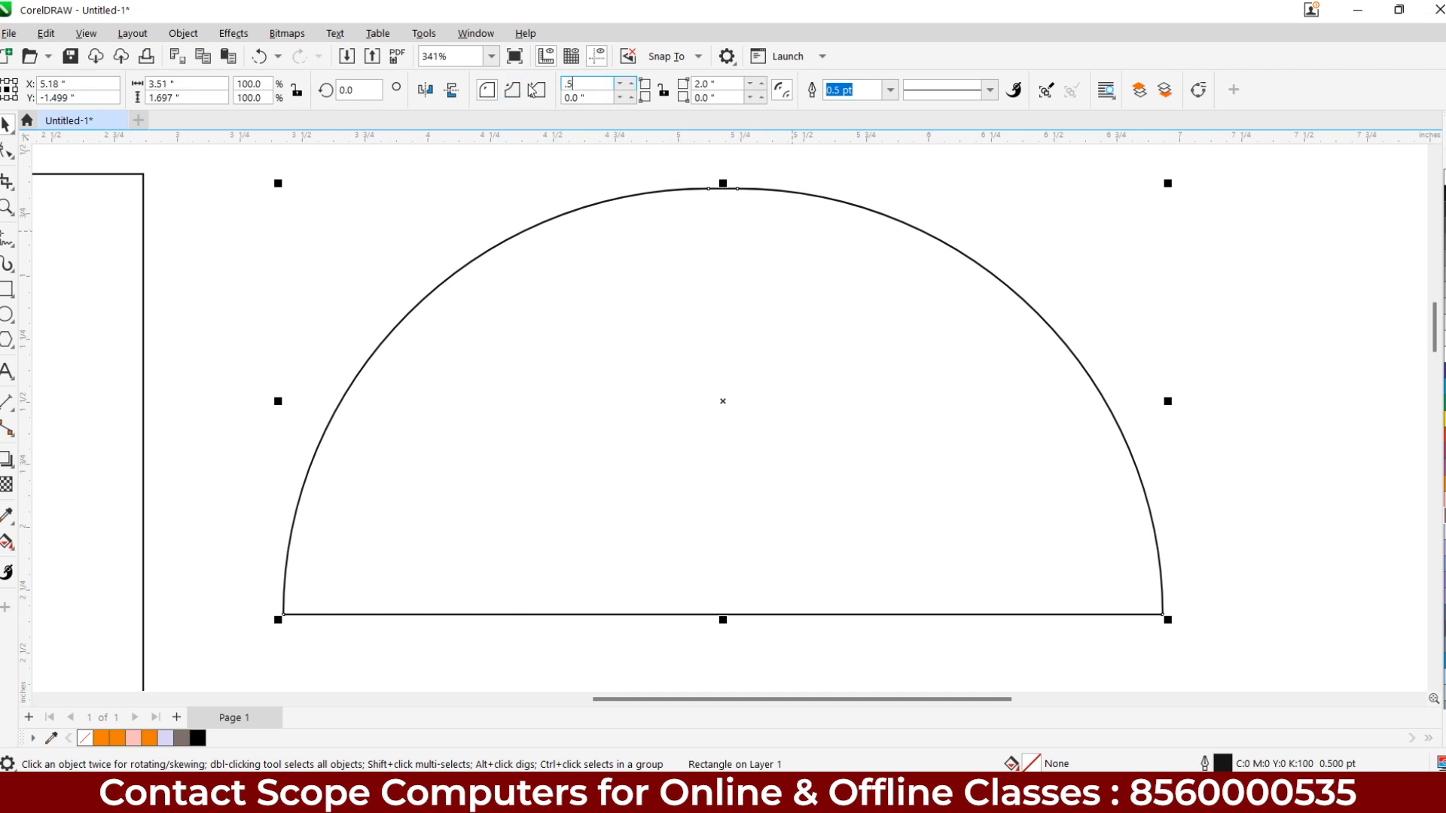
key("Return")
left_click(704, 83)
type(".5")
key("Return")
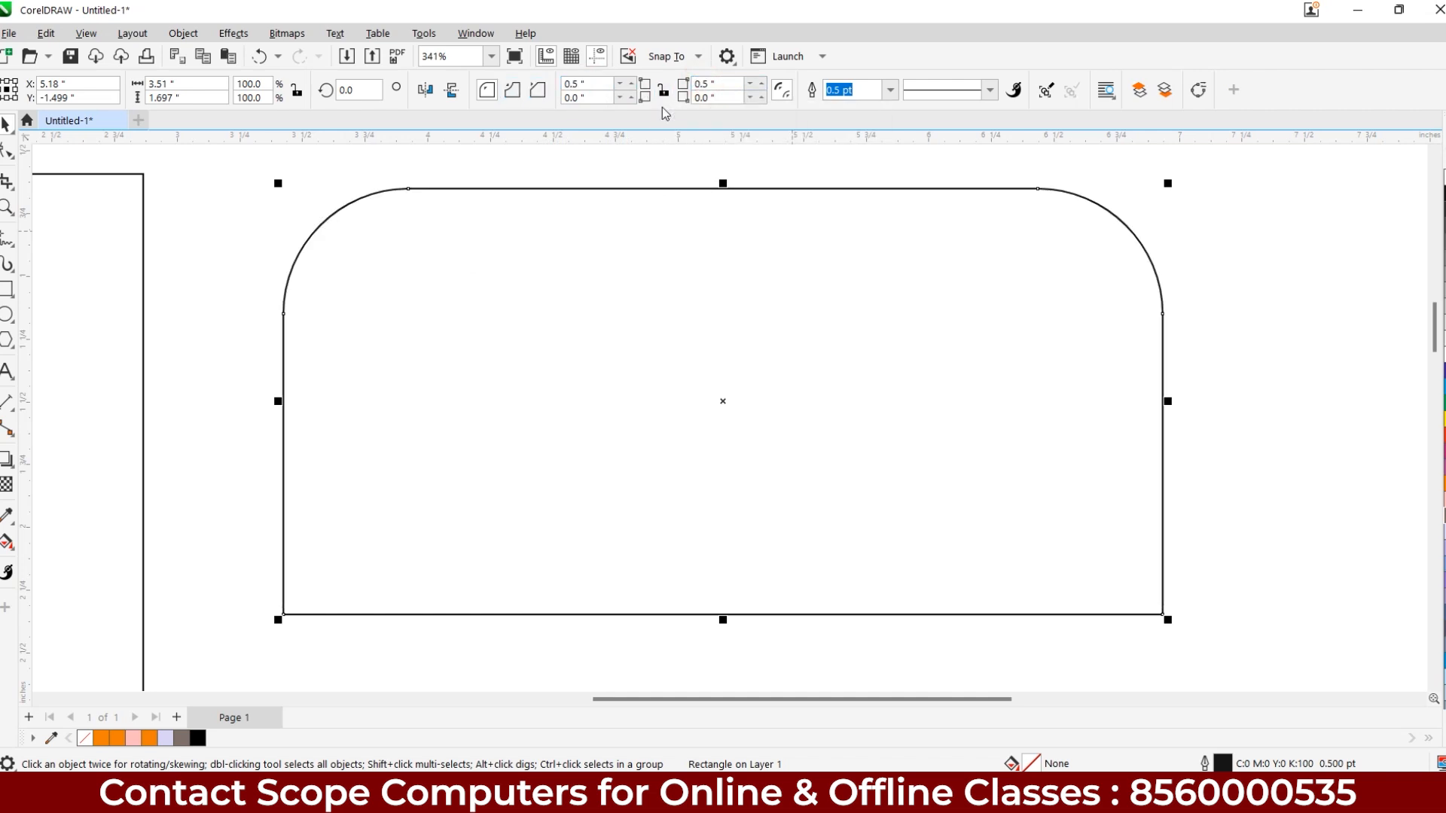
Set the wide rectangle's upper-right radius to 0 and lower-right radius to 0.5 inch, using scalloped corners.
left_click(715, 83)
type("0")
left_click(715, 97)
type("0.5")
key("Return")
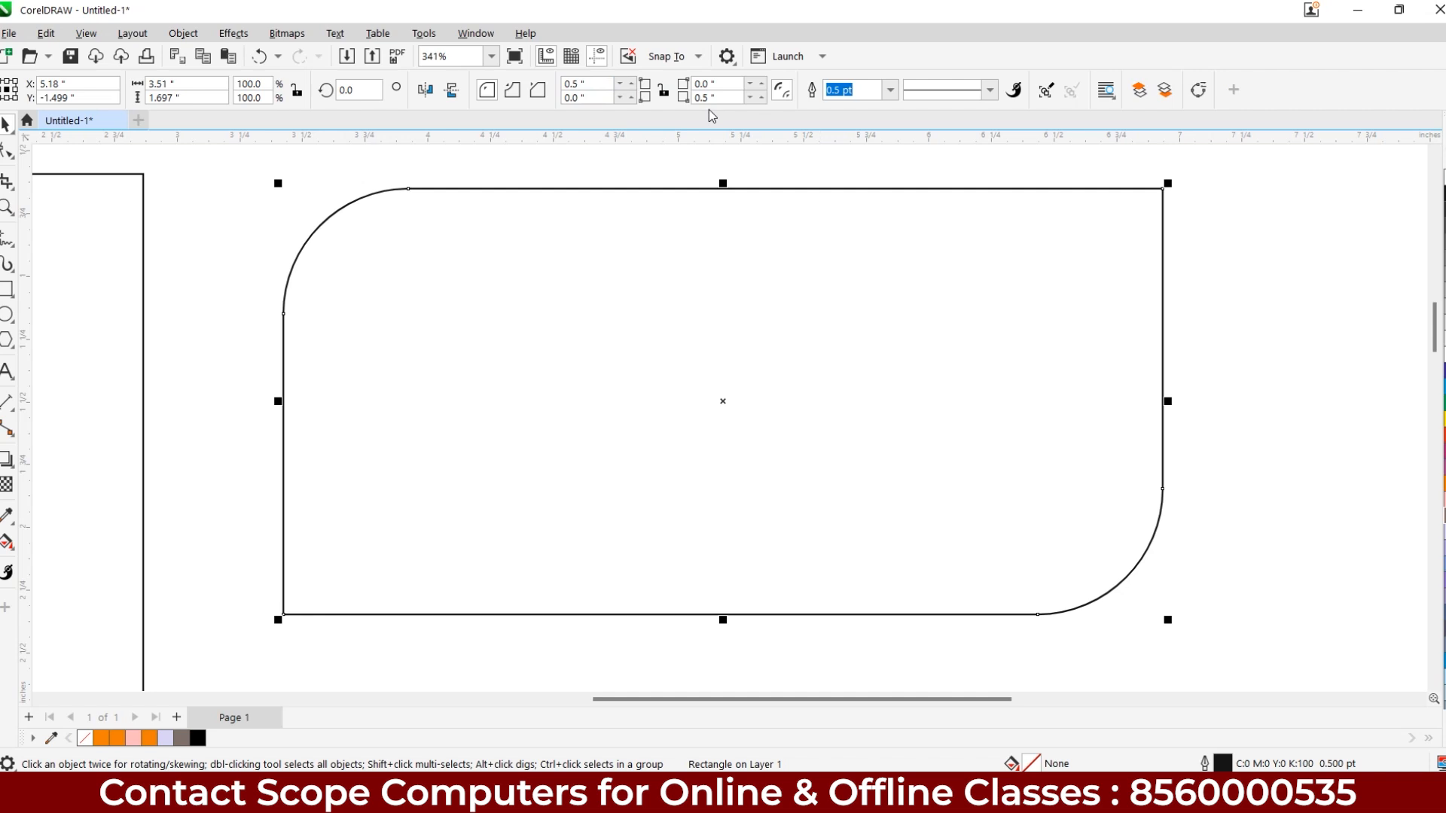
left_click(512, 92)
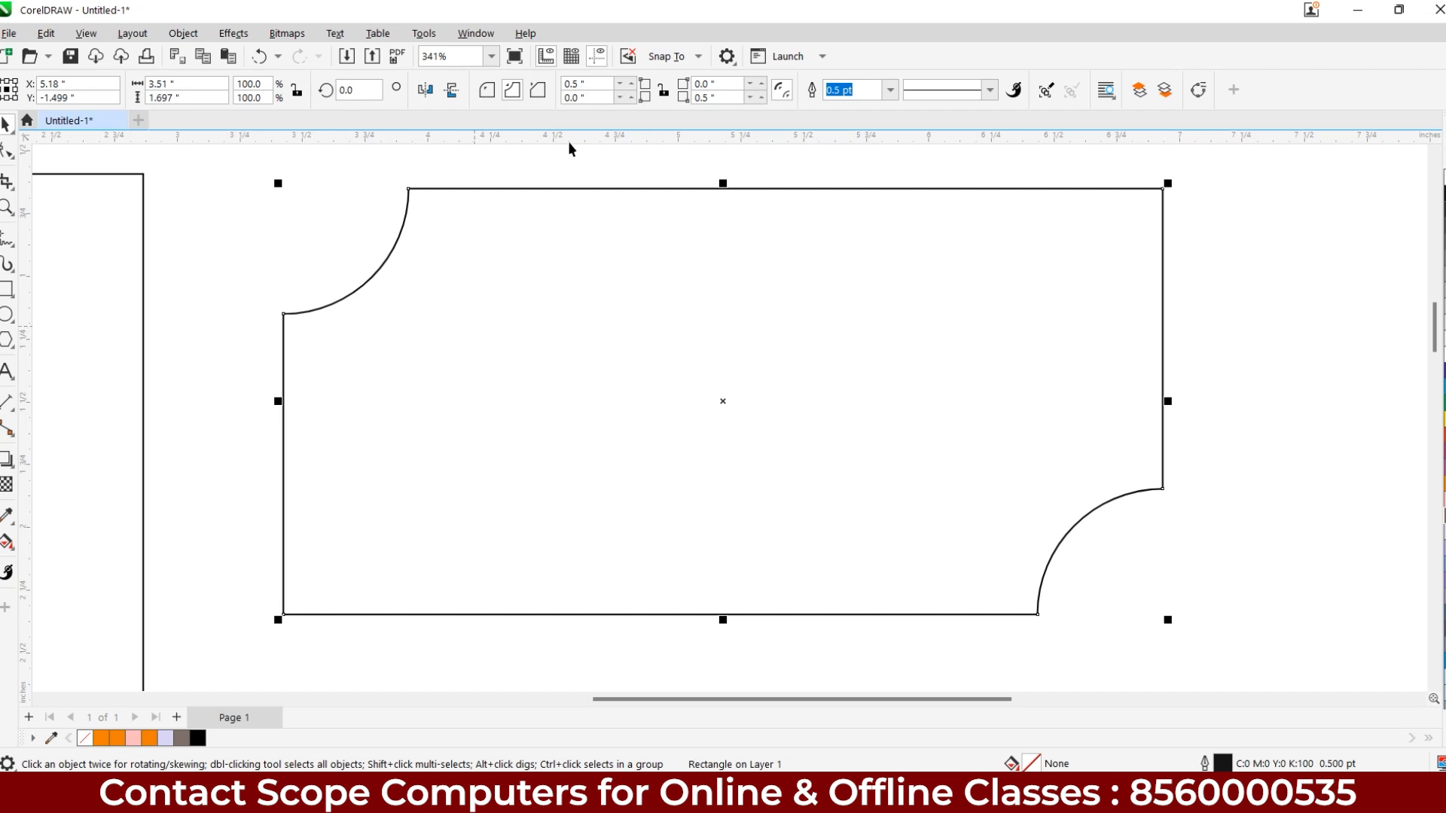
Switch the wide rectangle to chamfered corners and reset its lower-right radius to 0.5 inch.
left_click(537, 91)
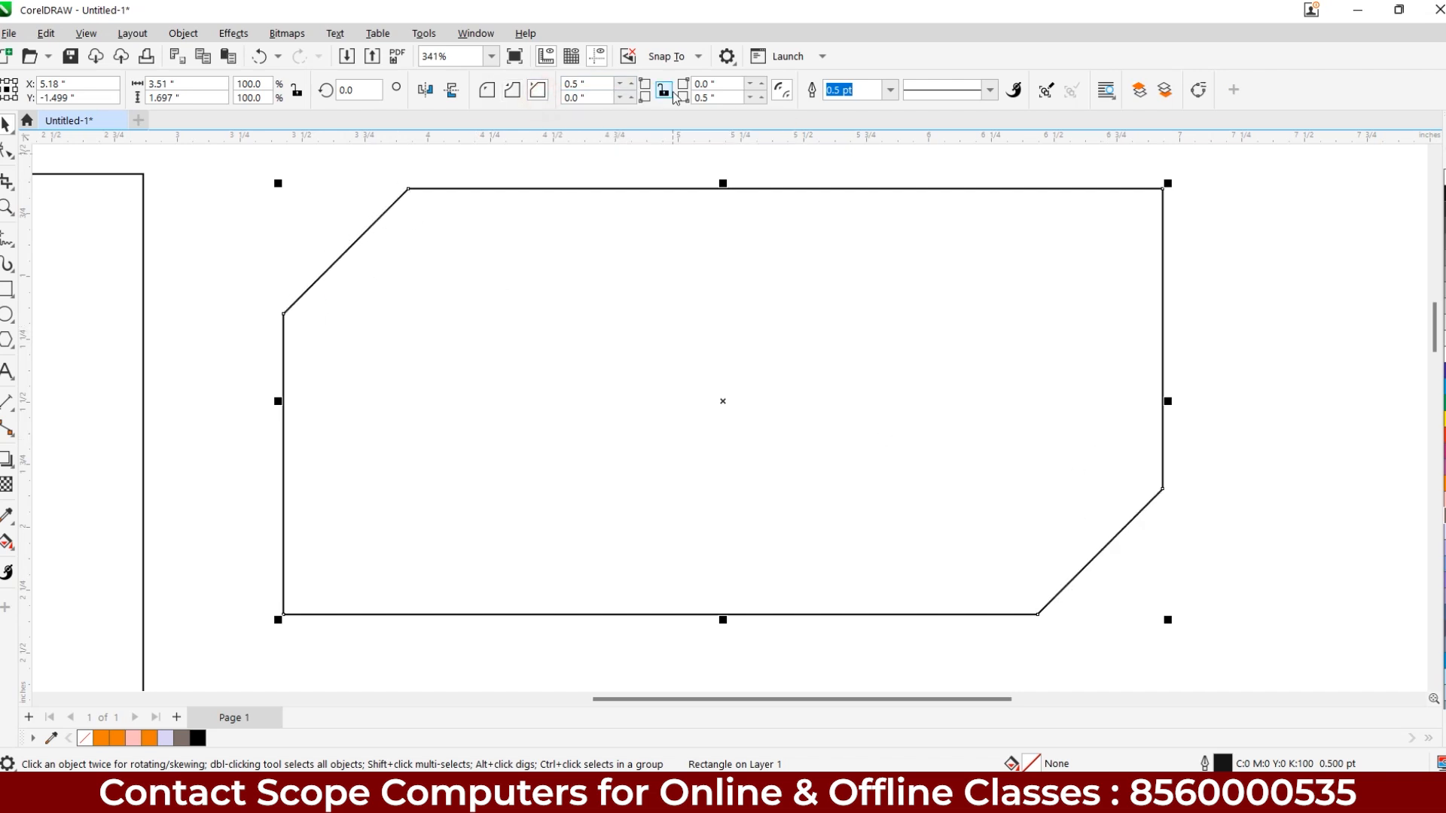
left_click(761, 99)
left_click(761, 99)
left_click(760, 98)
left_click(748, 98)
left_click(749, 98)
left_click(748, 98)
left_click(749, 98)
left_click(729, 98)
type("0.5")
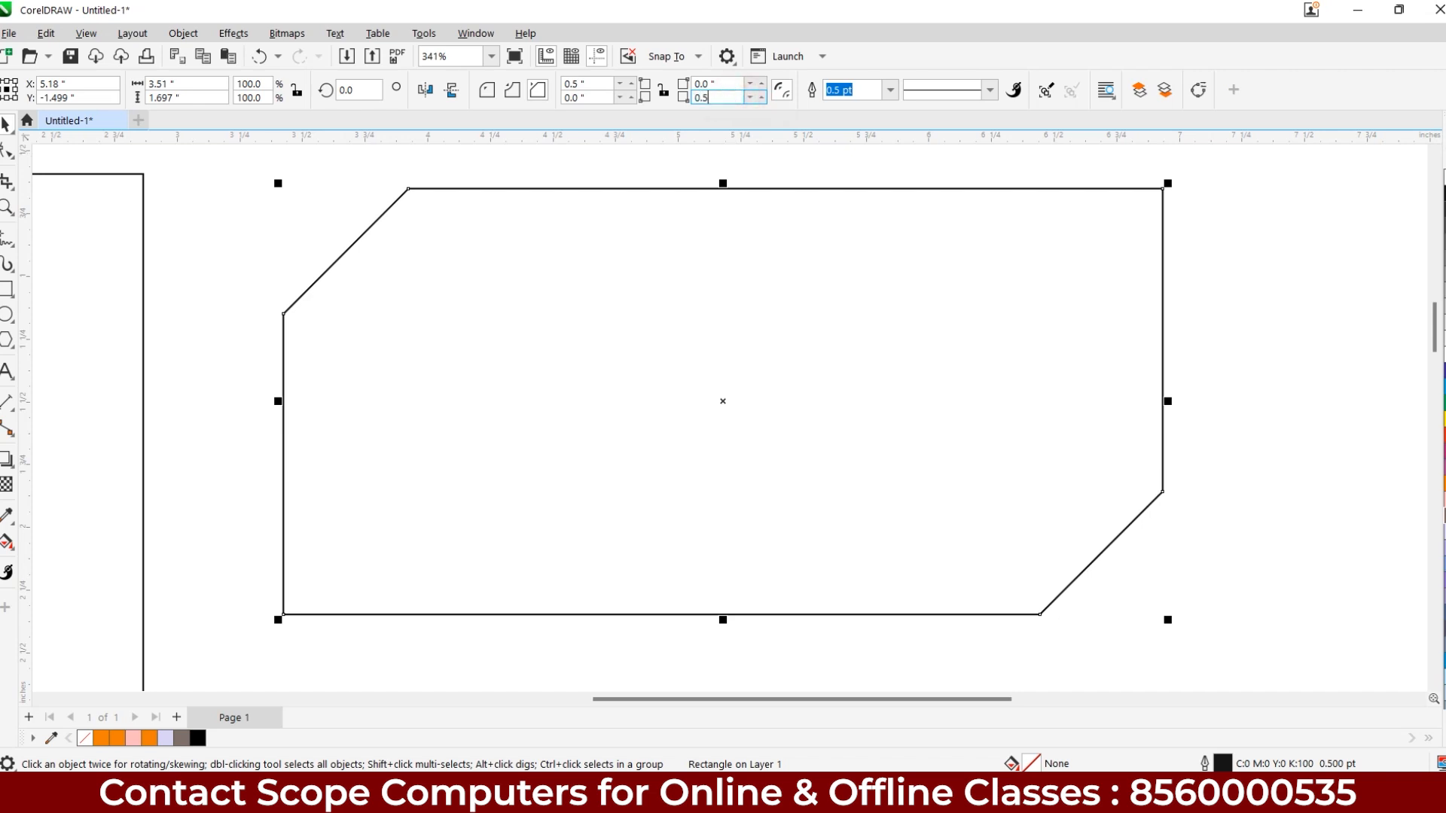
key("Return")
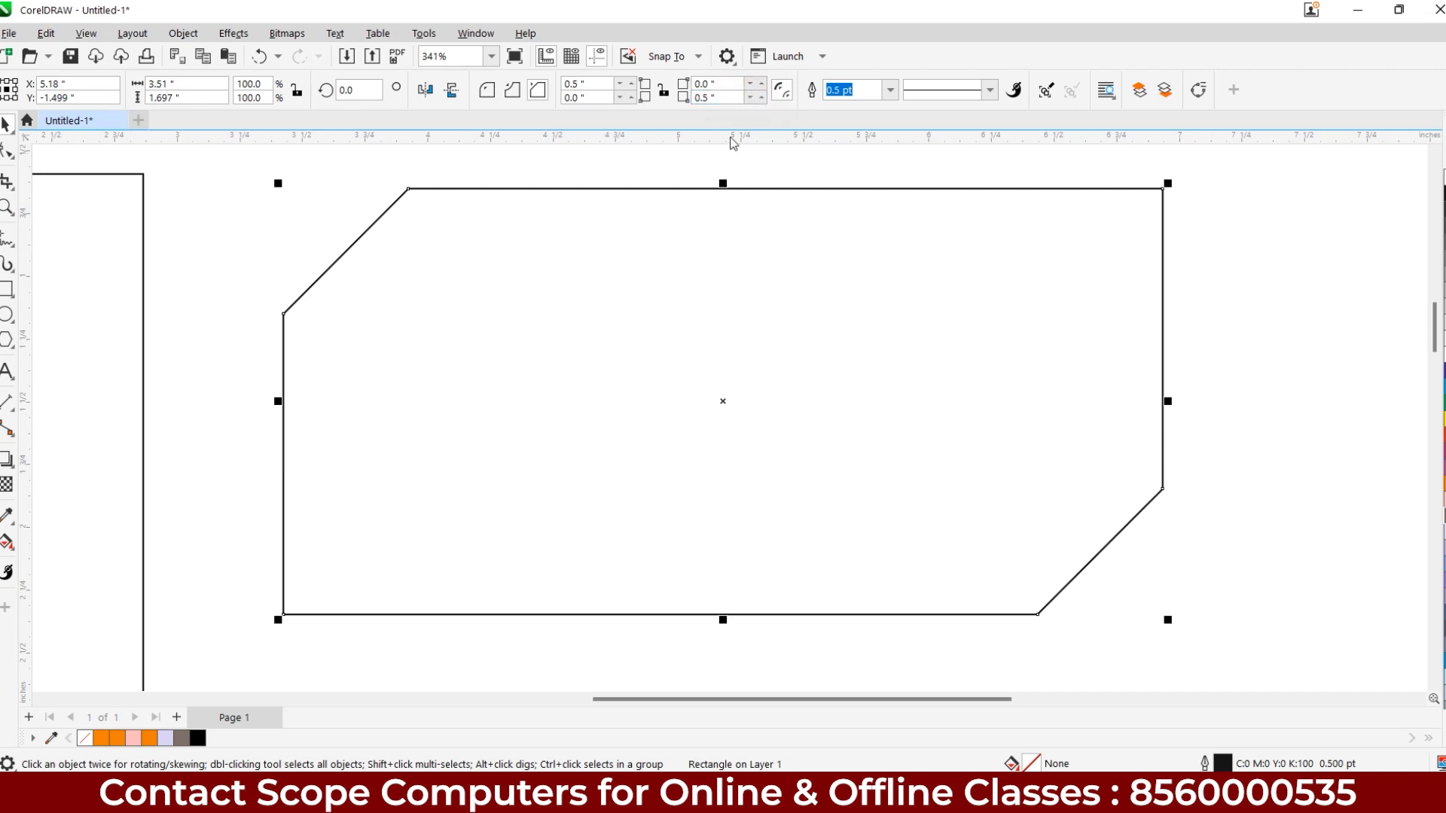
Set the wide rectangle's upper-left and lower-right radii to 0.25 inch and switch its corners to round.
double_click(589, 82)
type(".25")
key("Return")
left_click(708, 96)
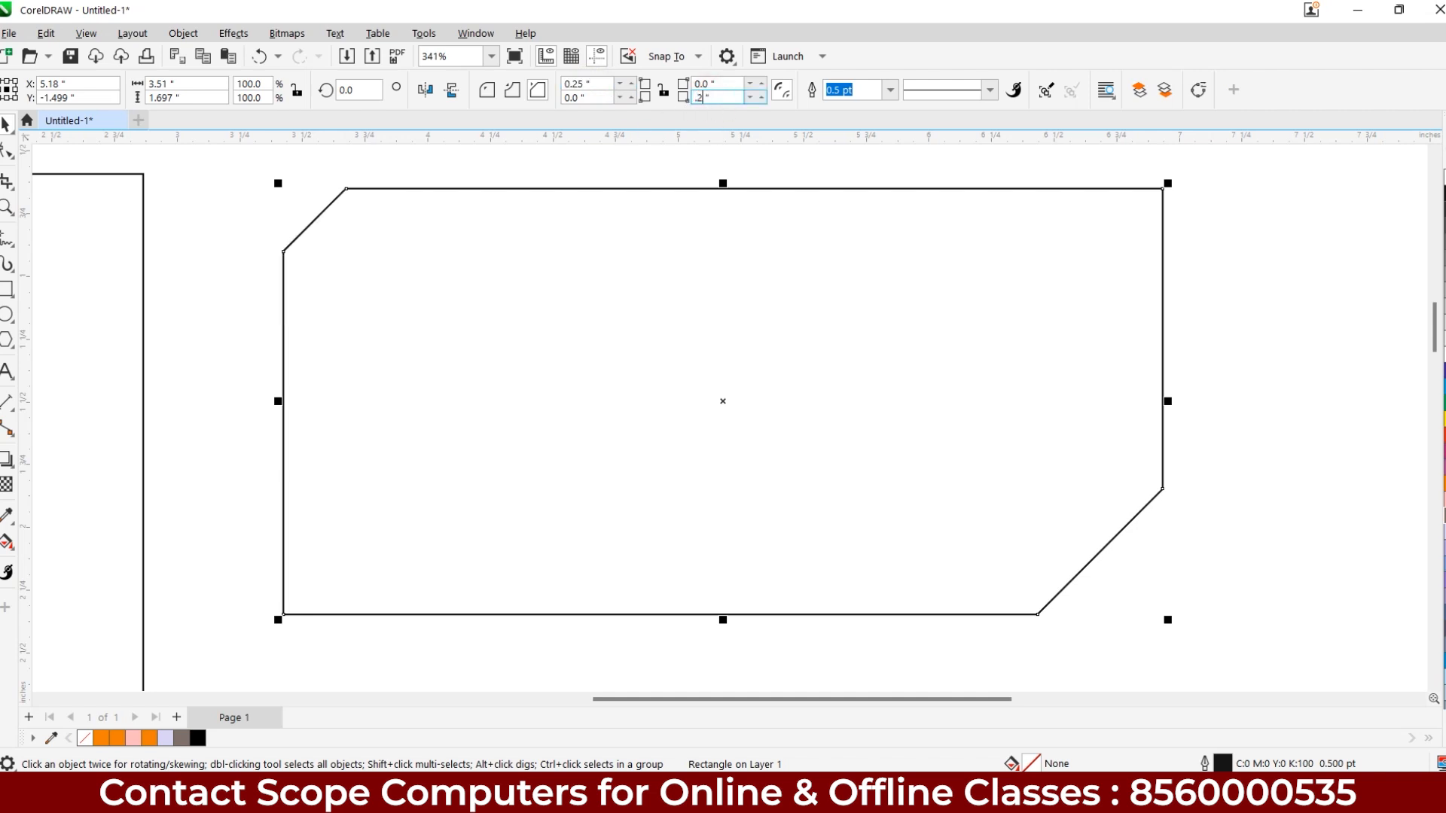
type("5")
key("Return")
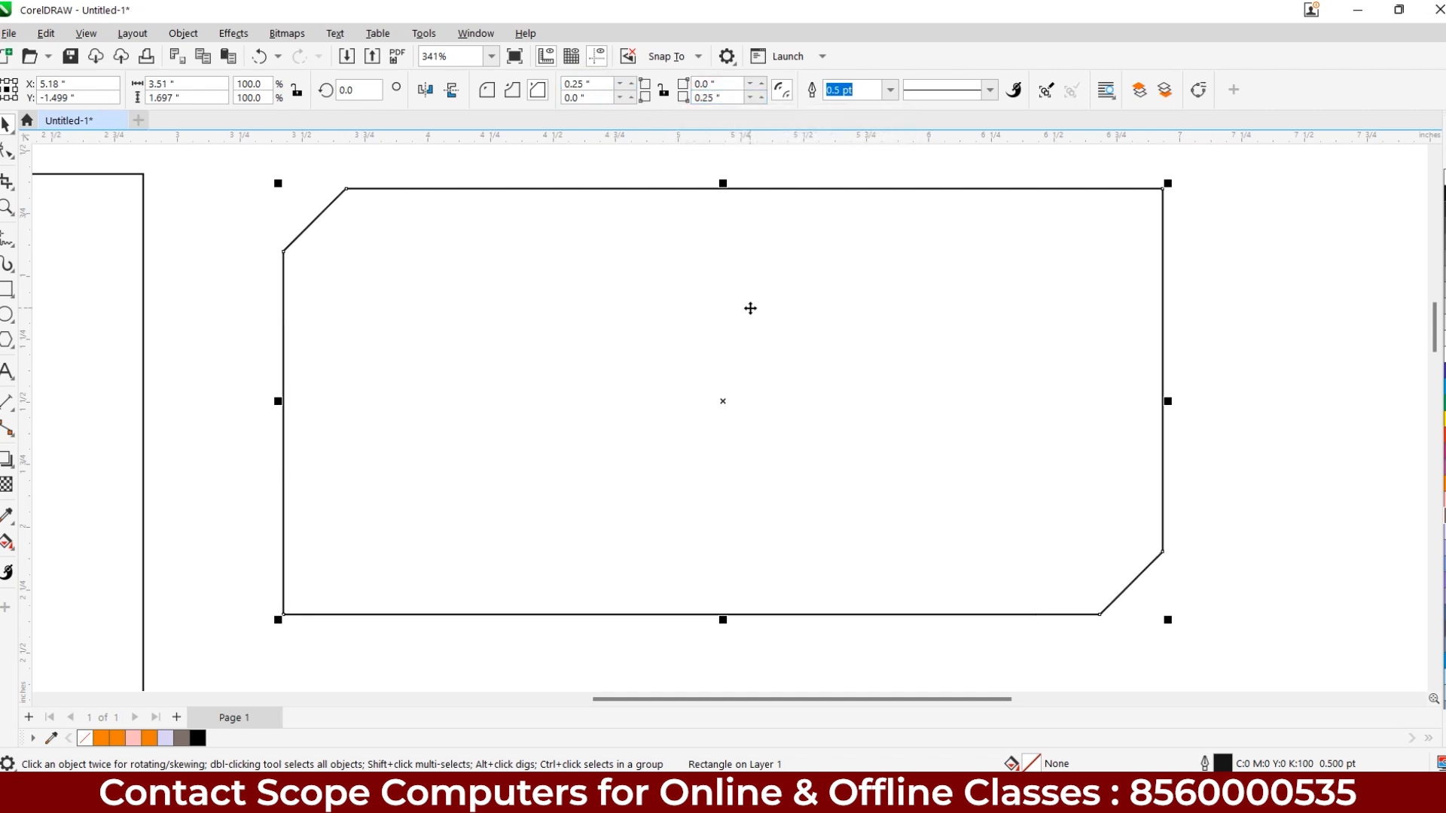
left_click(507, 94)
left_click(485, 95)
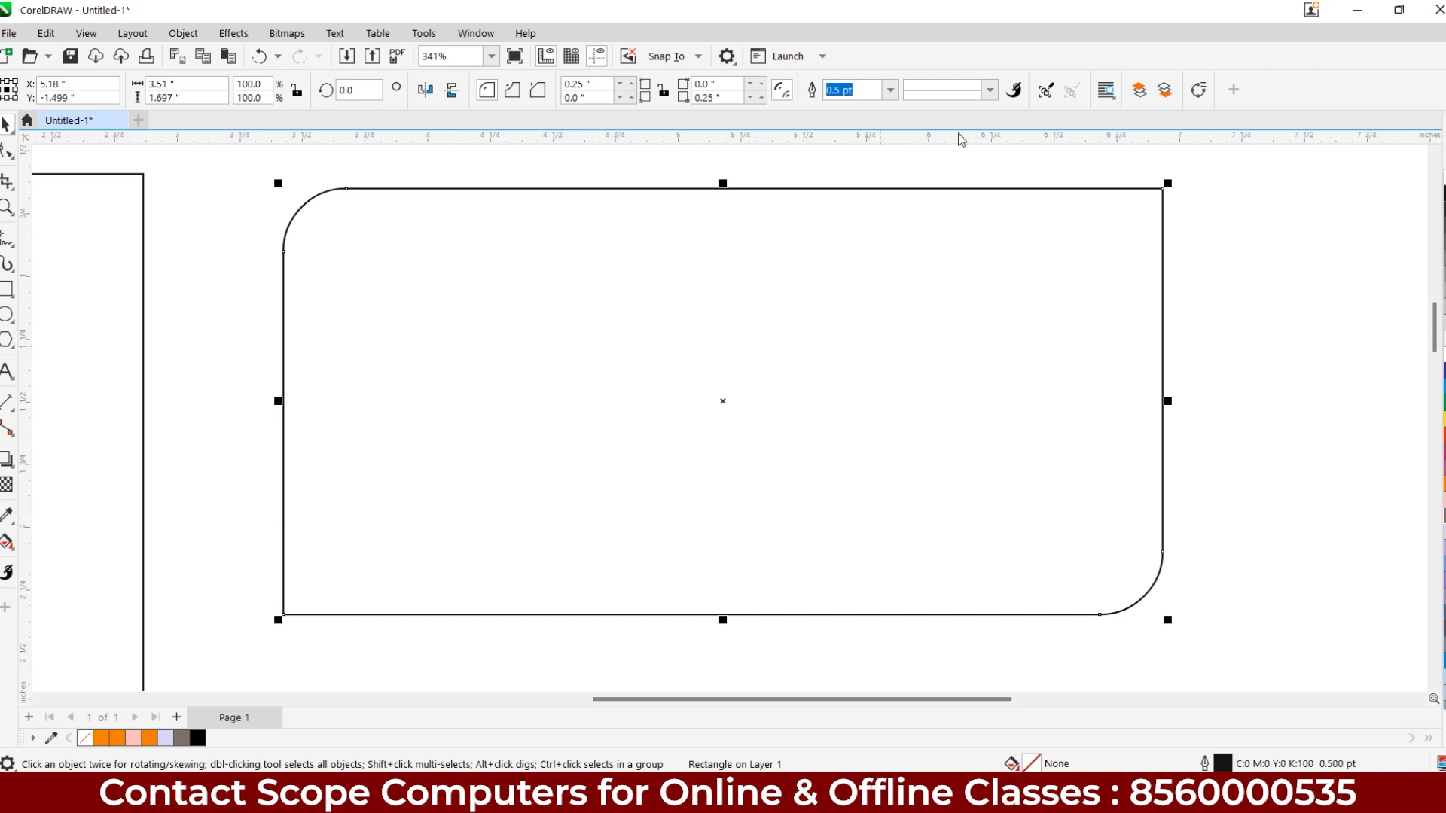
Give the wide rectangle a dashed outline style with a width of 4.0 pt.
left_click(887, 91)
key("Escape")
left_click(985, 91)
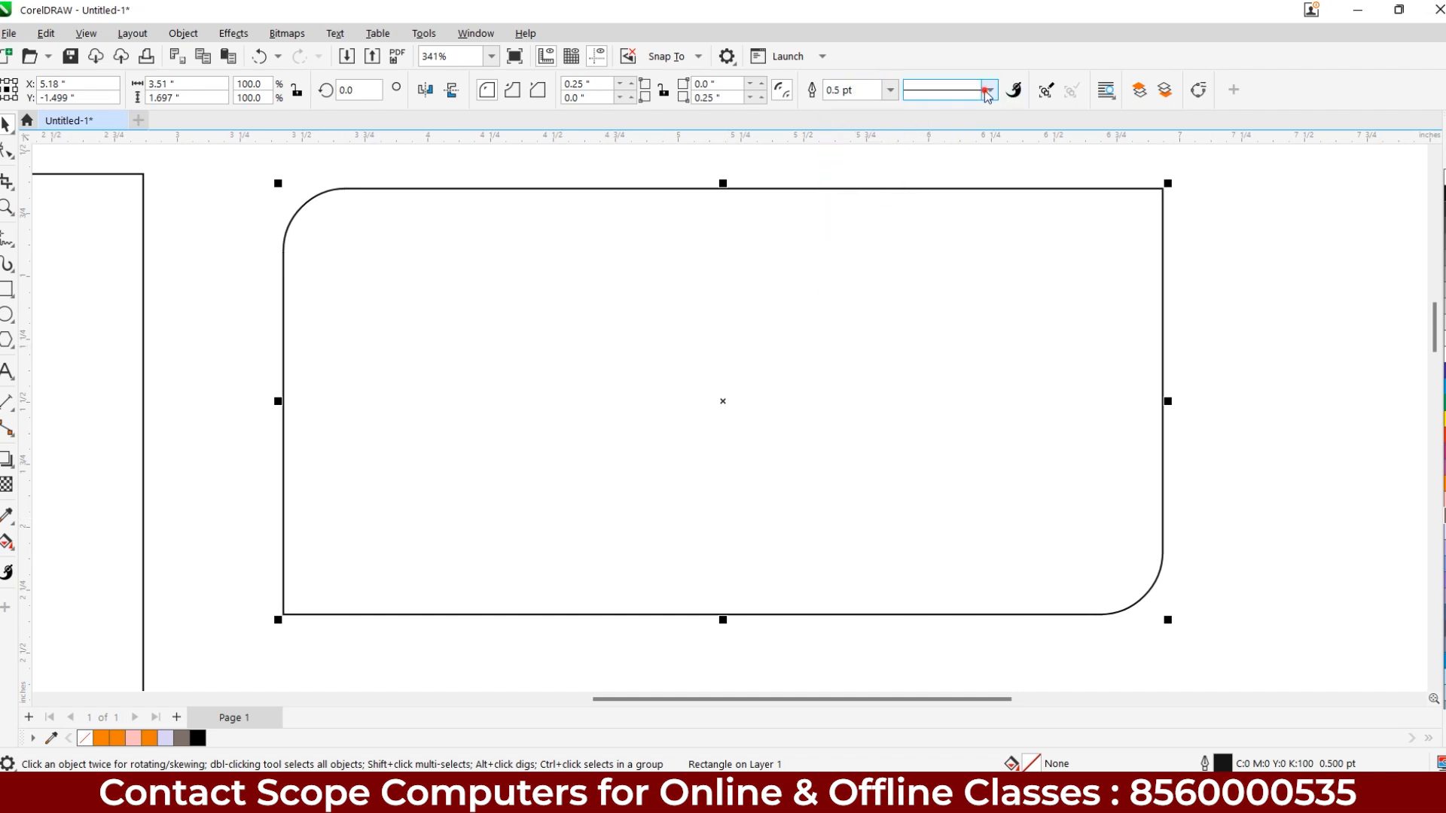
left_click(960, 265)
left_click(890, 90)
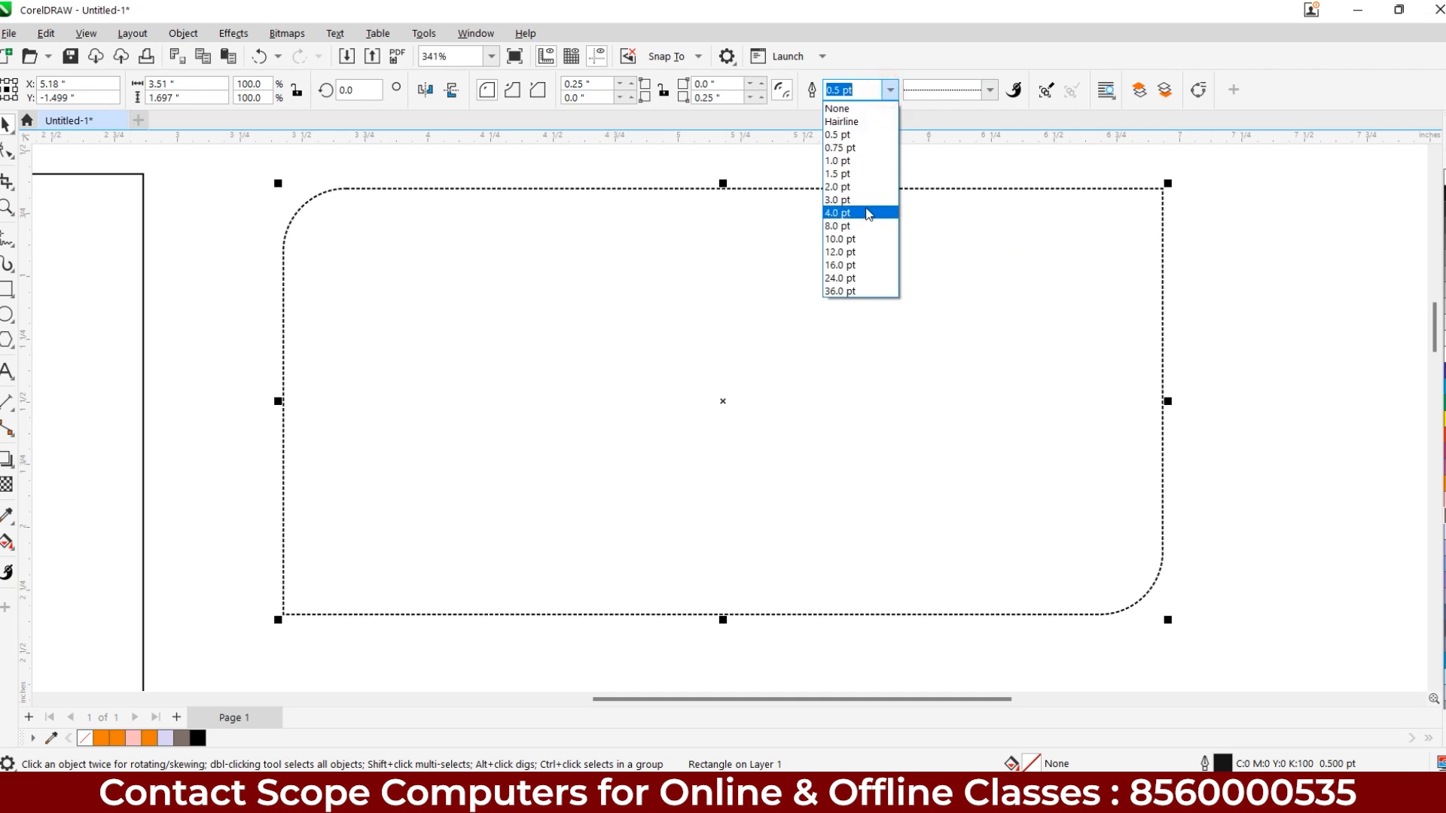
left_click(868, 214)
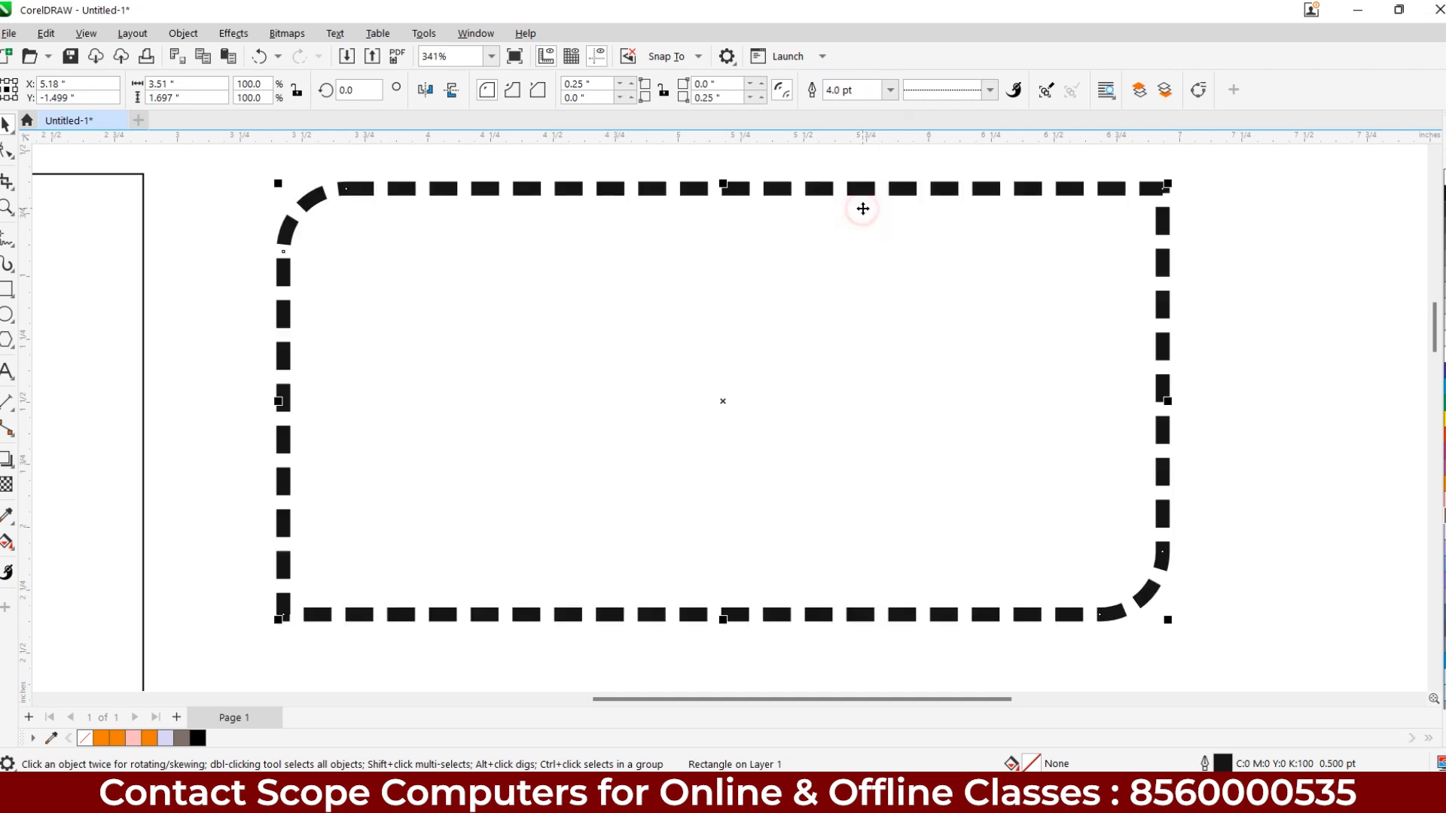
Using a variable outline, widen the wide rectangle's top edge near its right end to about 13.7 pt and thin the lower-left corner to about 1.3 pt.
left_click(1013, 92)
left_click_drag(1033, 189, 1033, 230)
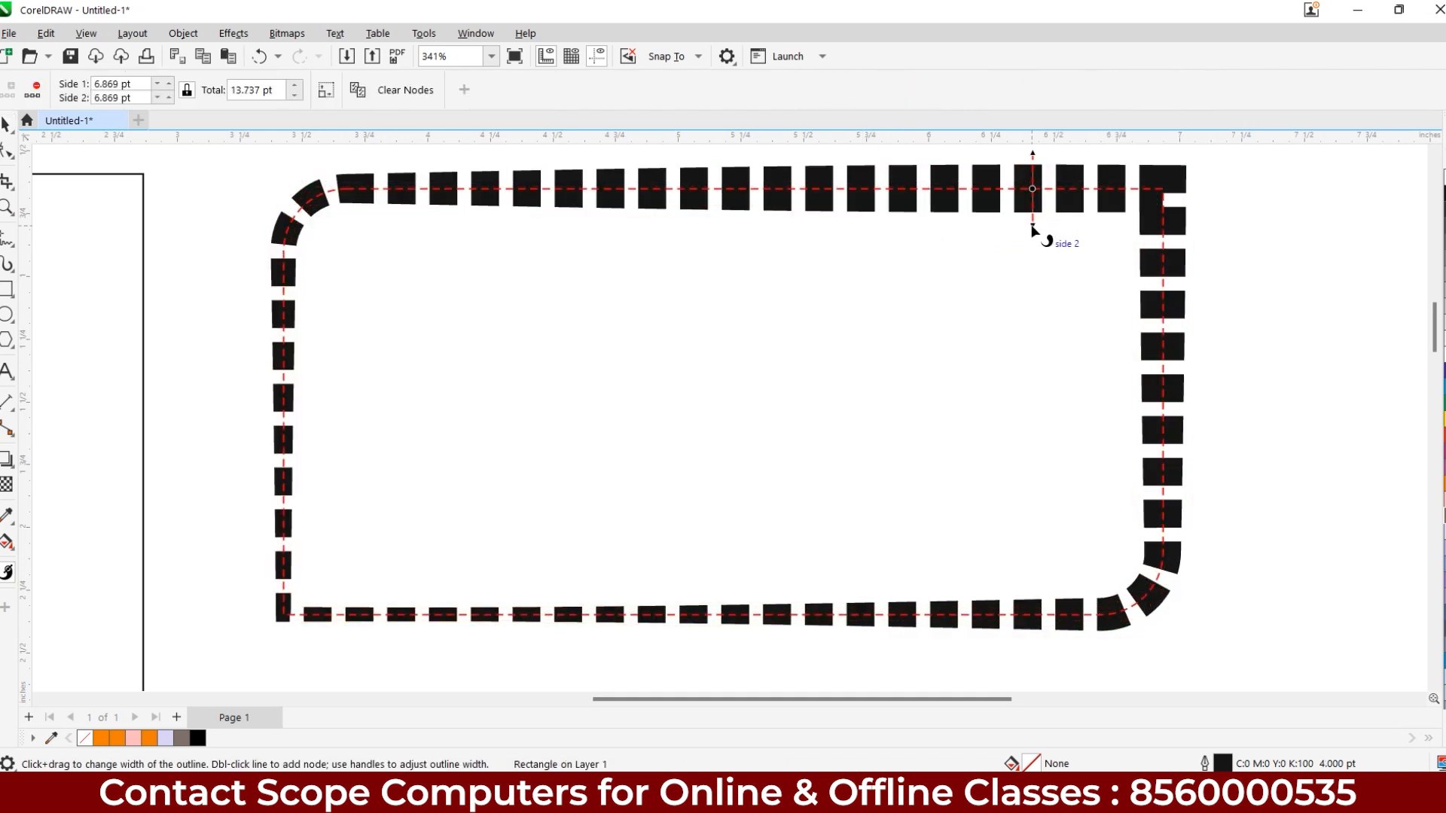
left_click(280, 613)
left_click_drag(284, 629, 323, 627)
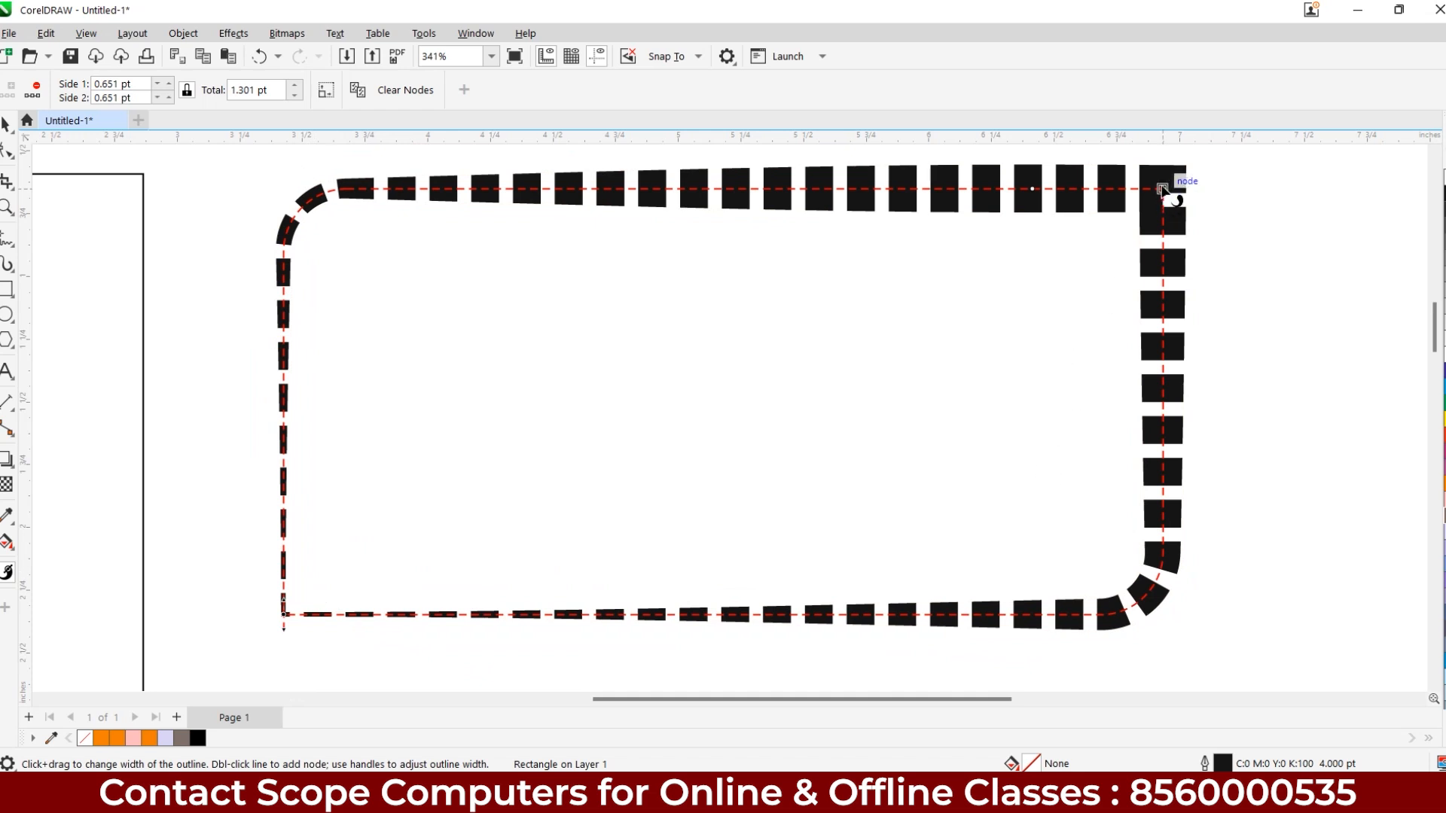
Rework the variable outline width along the wide rectangle's top, right and bottom edges, narrowing the right side and thickening the bottom.
left_click_drag(1035, 190, 1036, 228)
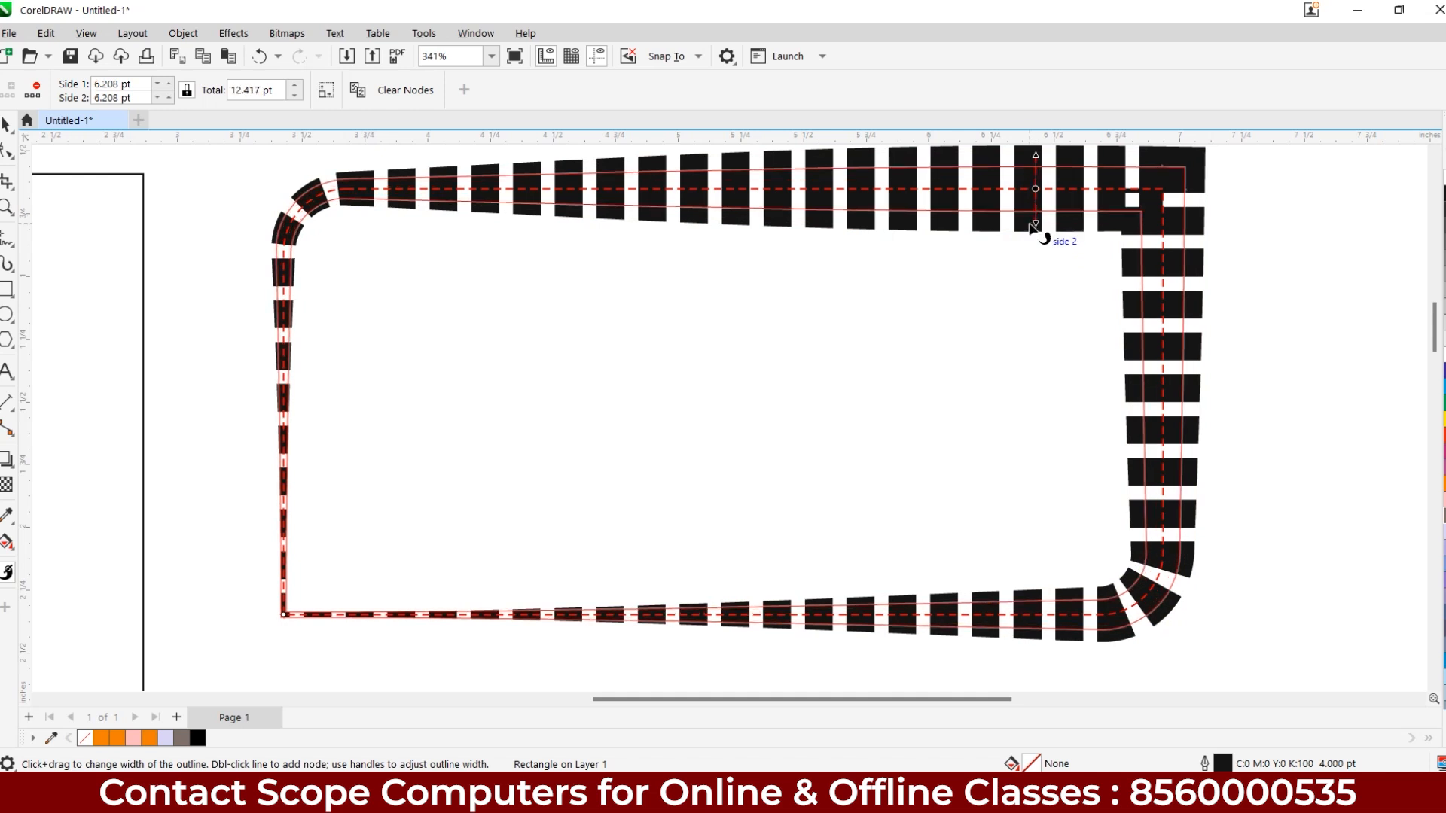
left_click_drag(1161, 424, 1138, 427)
left_click_drag(865, 616, 867, 651)
left_click(7, 125)
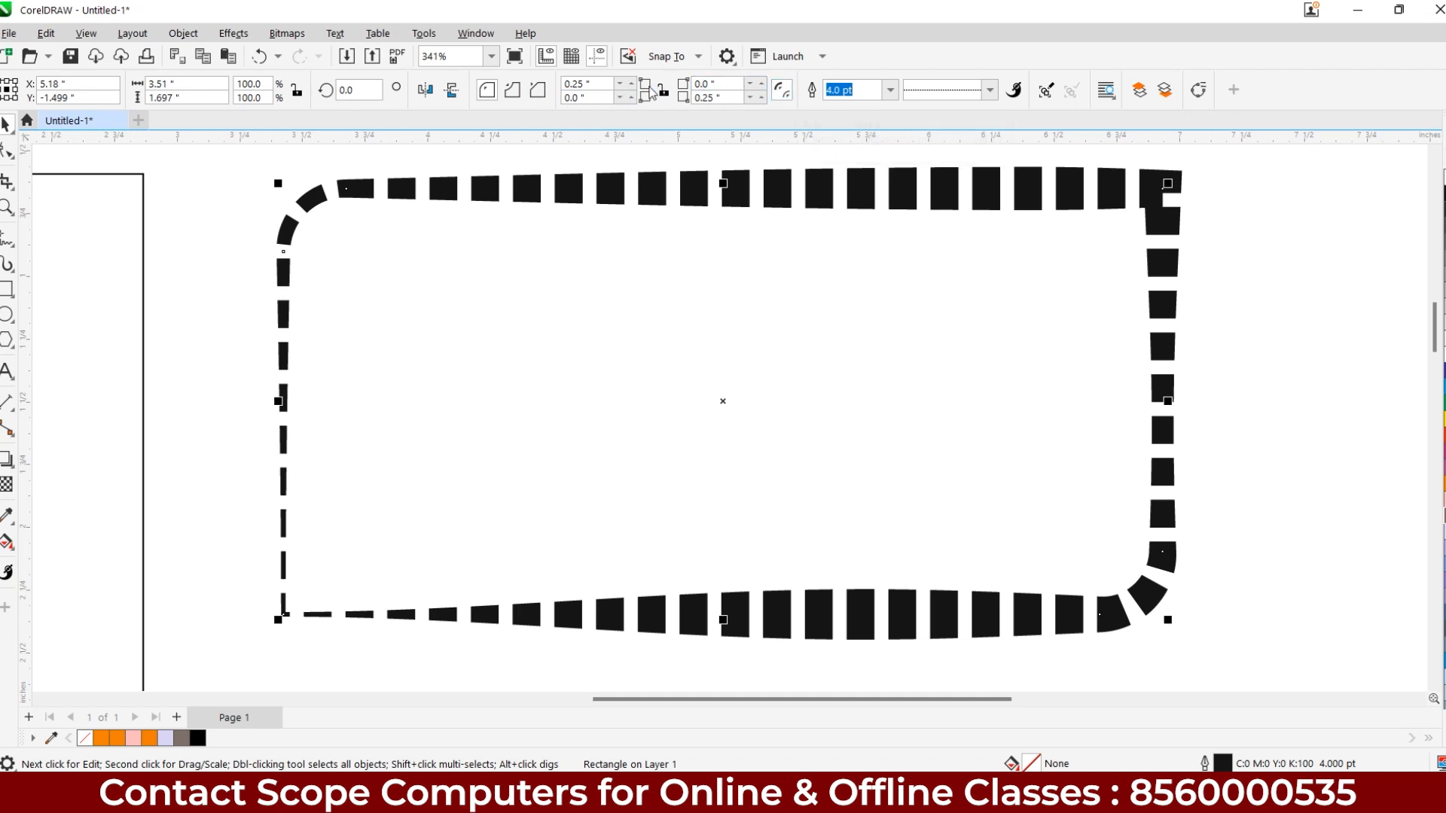
Set all four corner radii of the wide rectangle to 0, editing the corners together.
double_click(582, 89)
type("0")
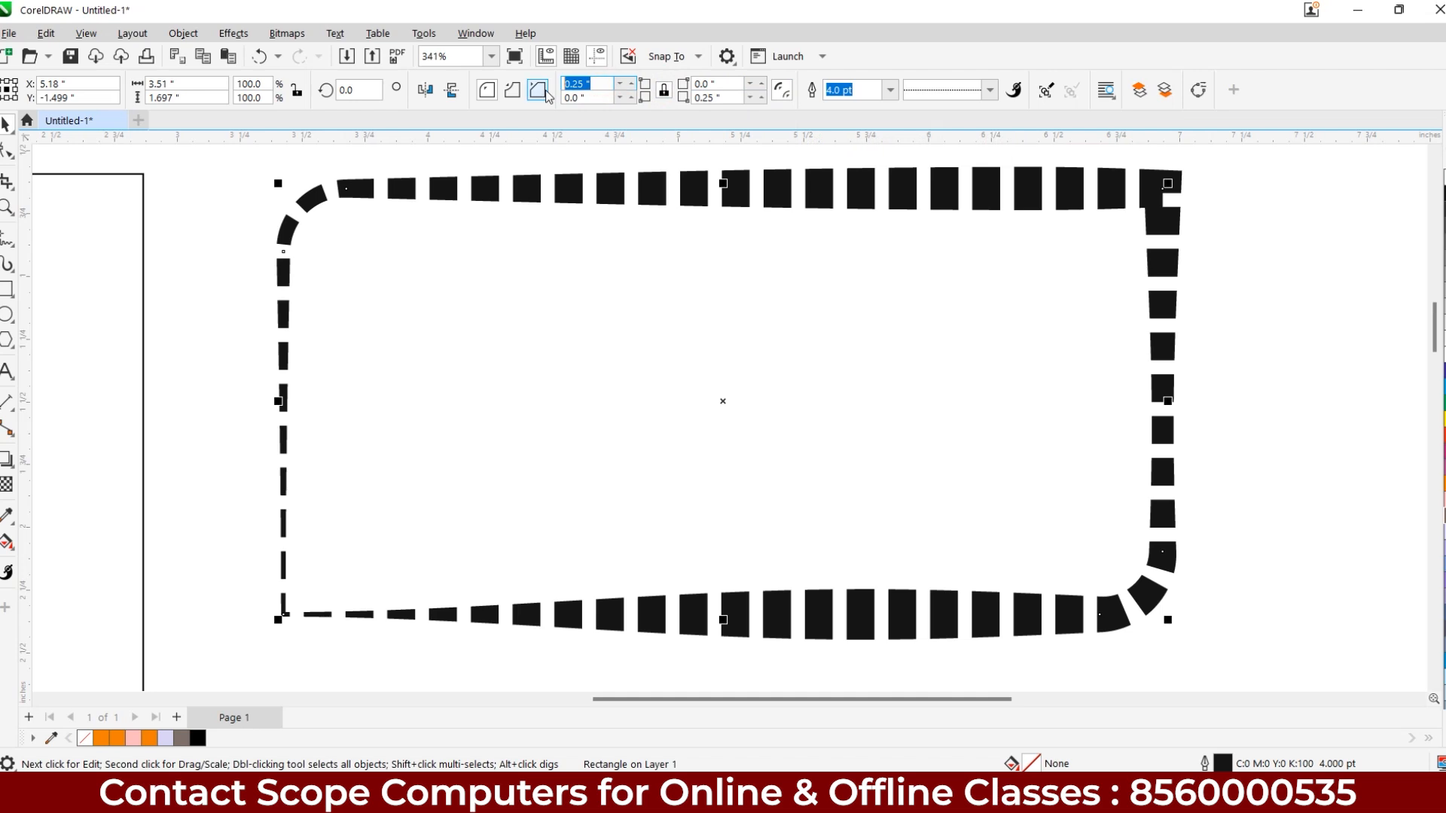
key("Return")
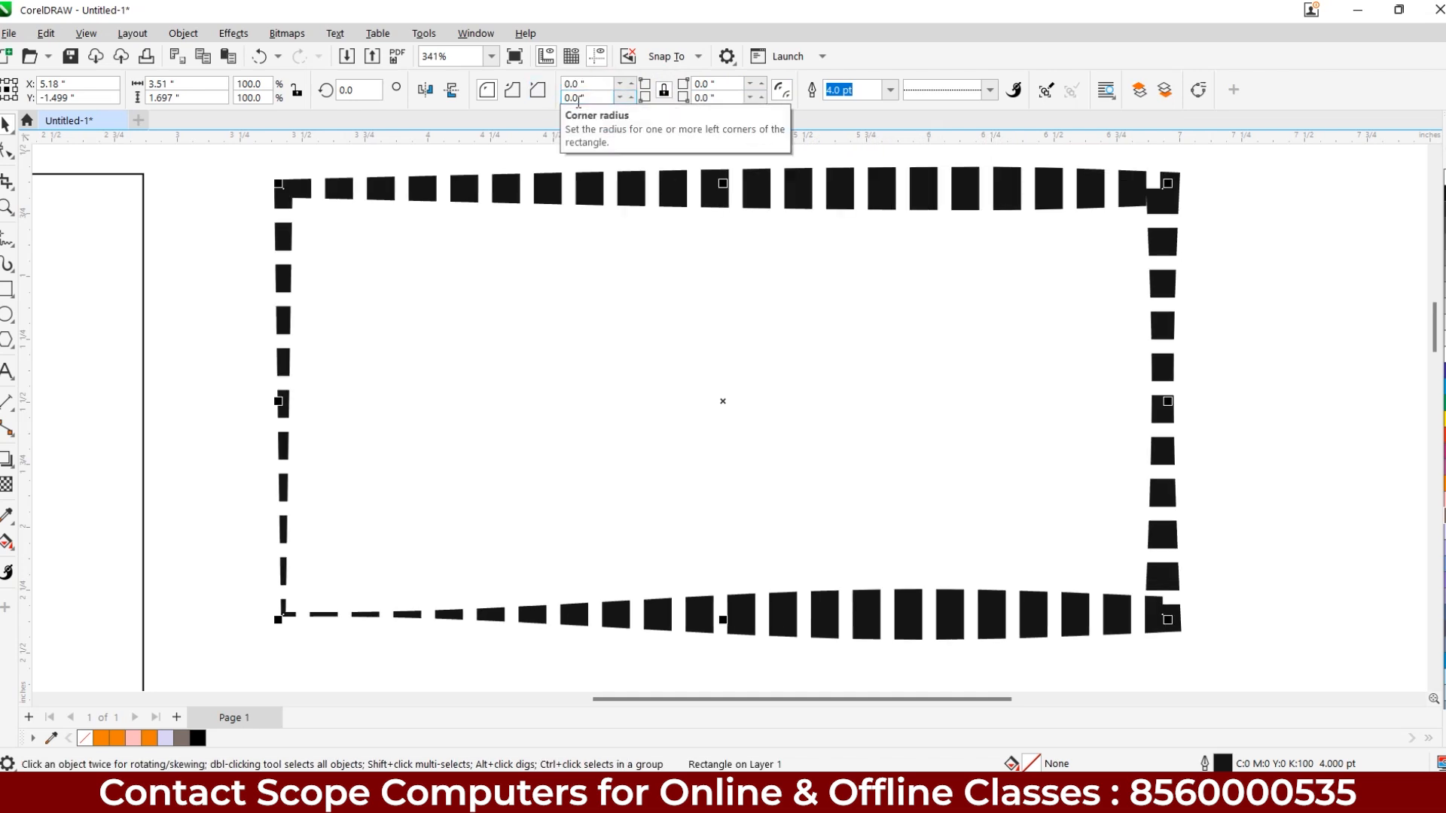
Round all four corners of the square with a 1 inch radius and reduce the radius to 0.25 inch.
scroll(390, 399, "down", 1)
left_click_drag(390, 399, 891, 368)
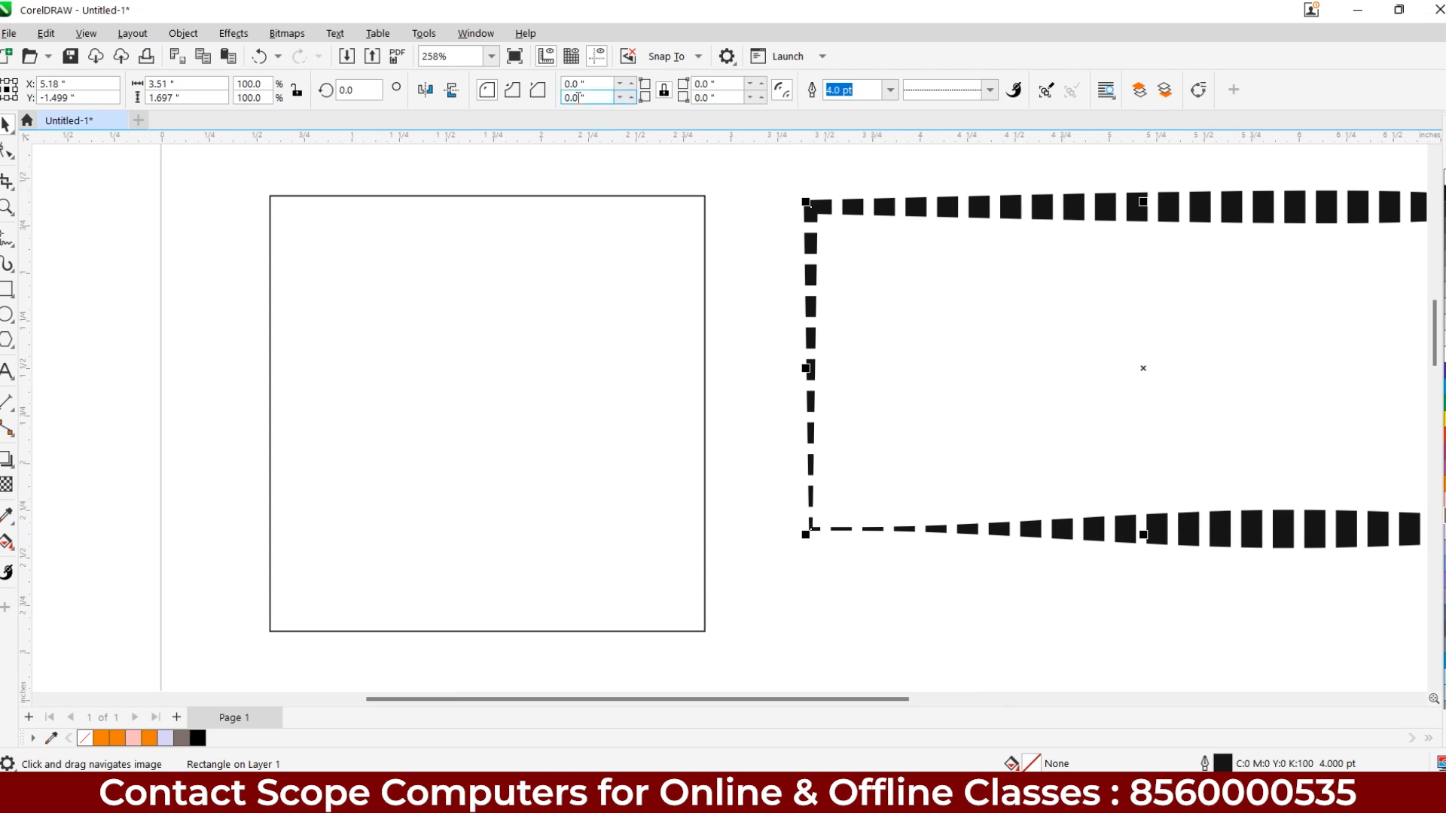
left_click(420, 235)
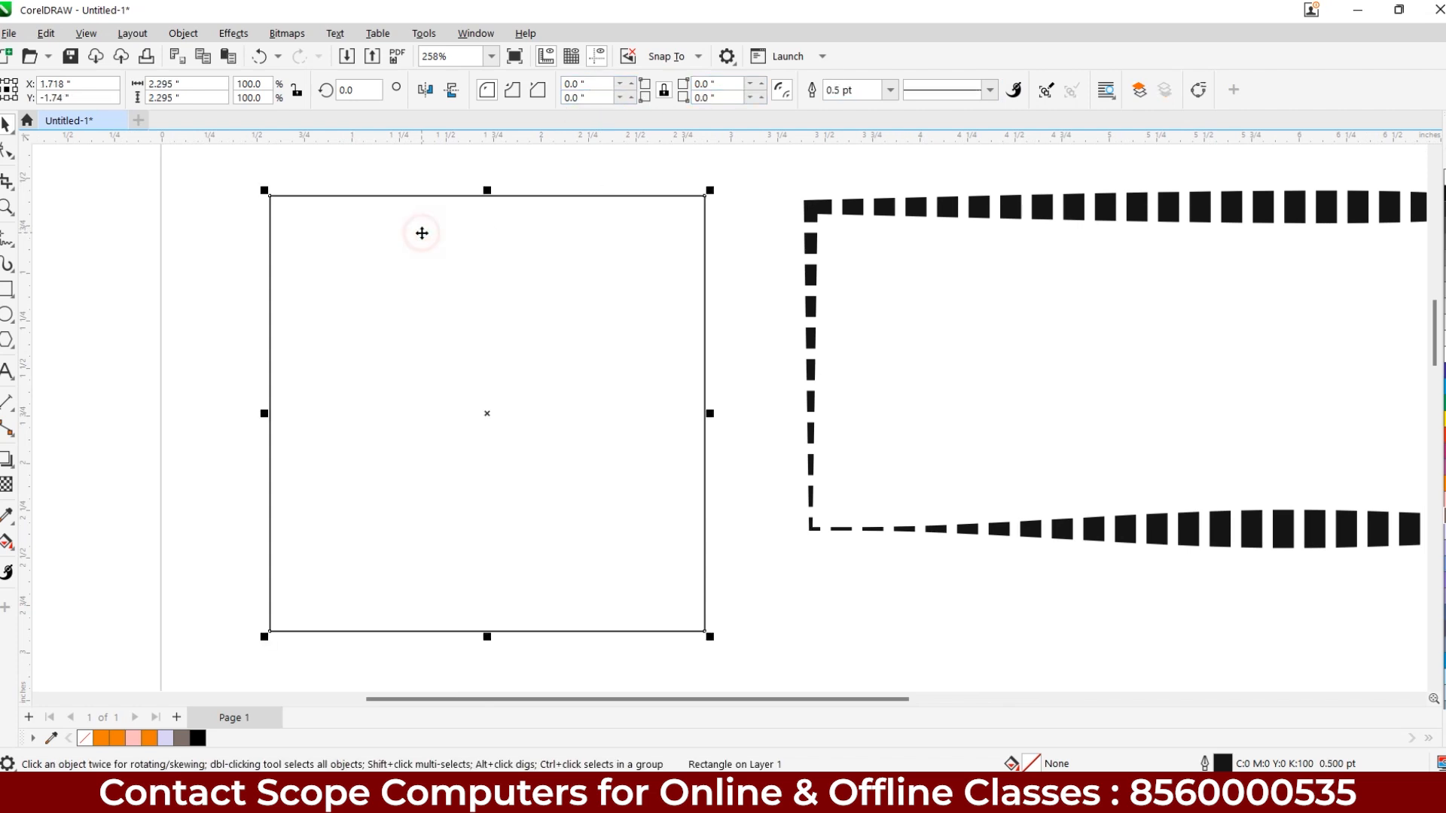
double_click(574, 84)
type("1")
key("Return")
type(".2")
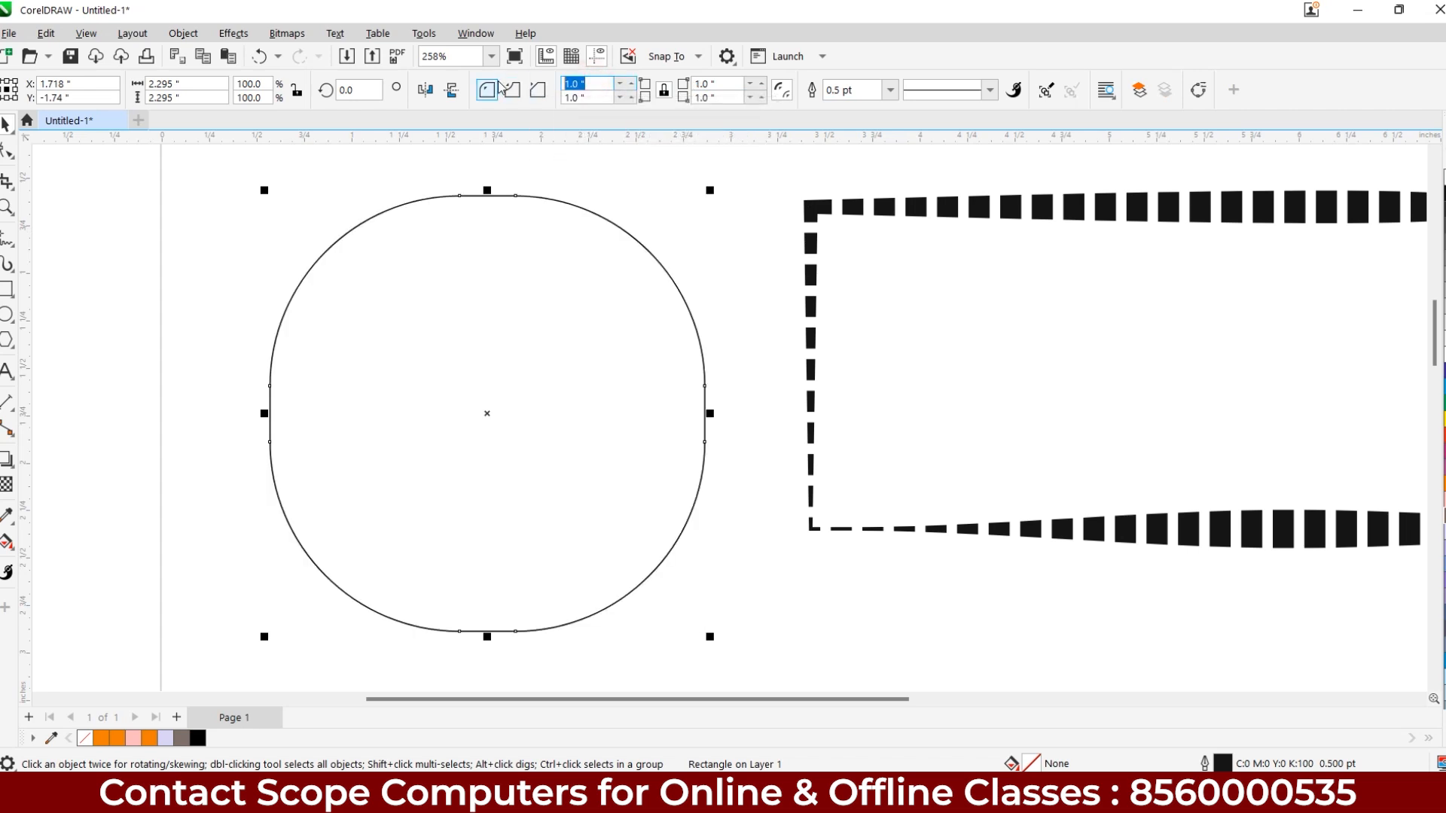
type("5")
key("Return")
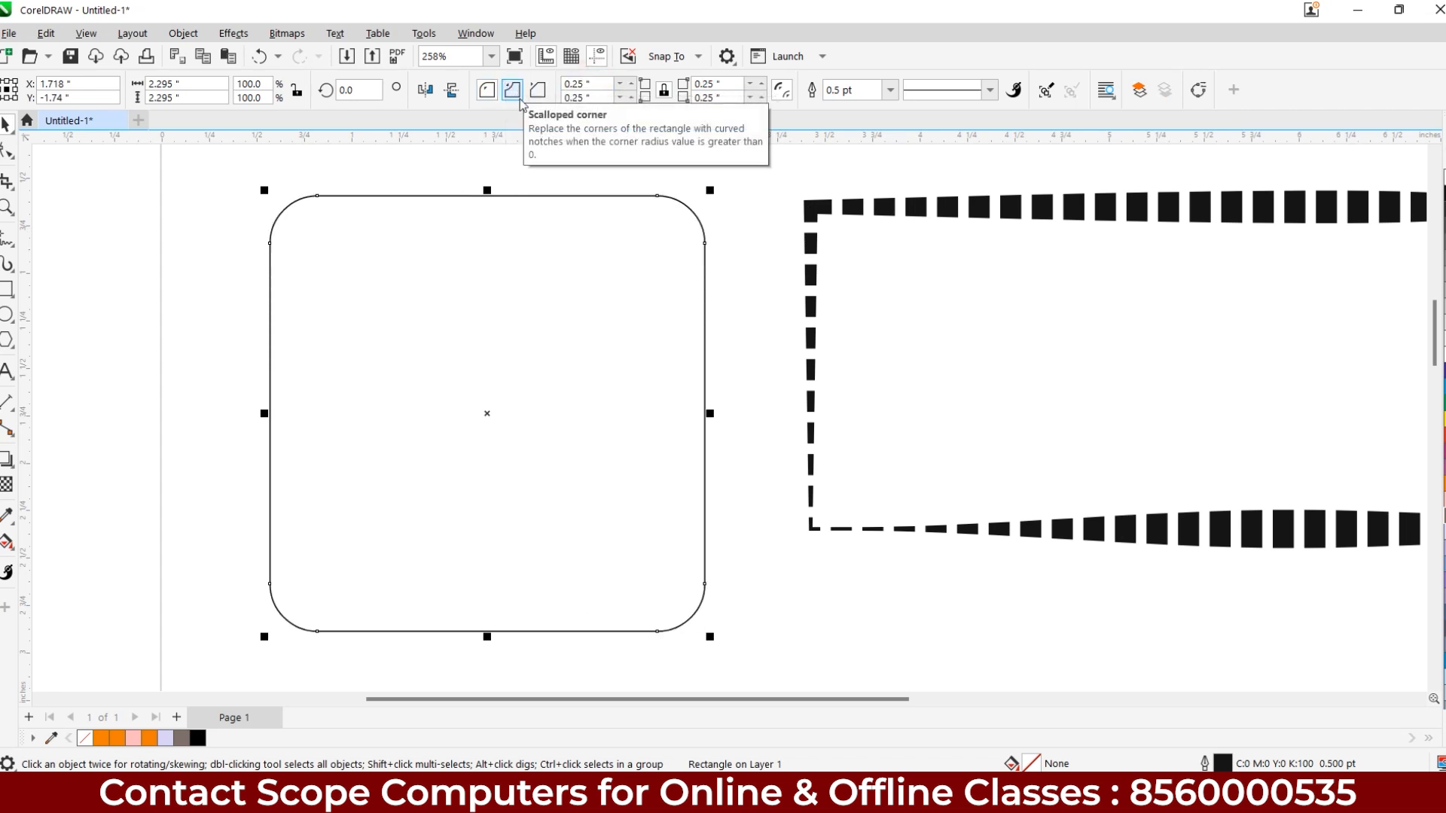
Unlock simultaneous corner editing for the square's radii and lock it again.
left_click_drag(580, 83, 595, 99)
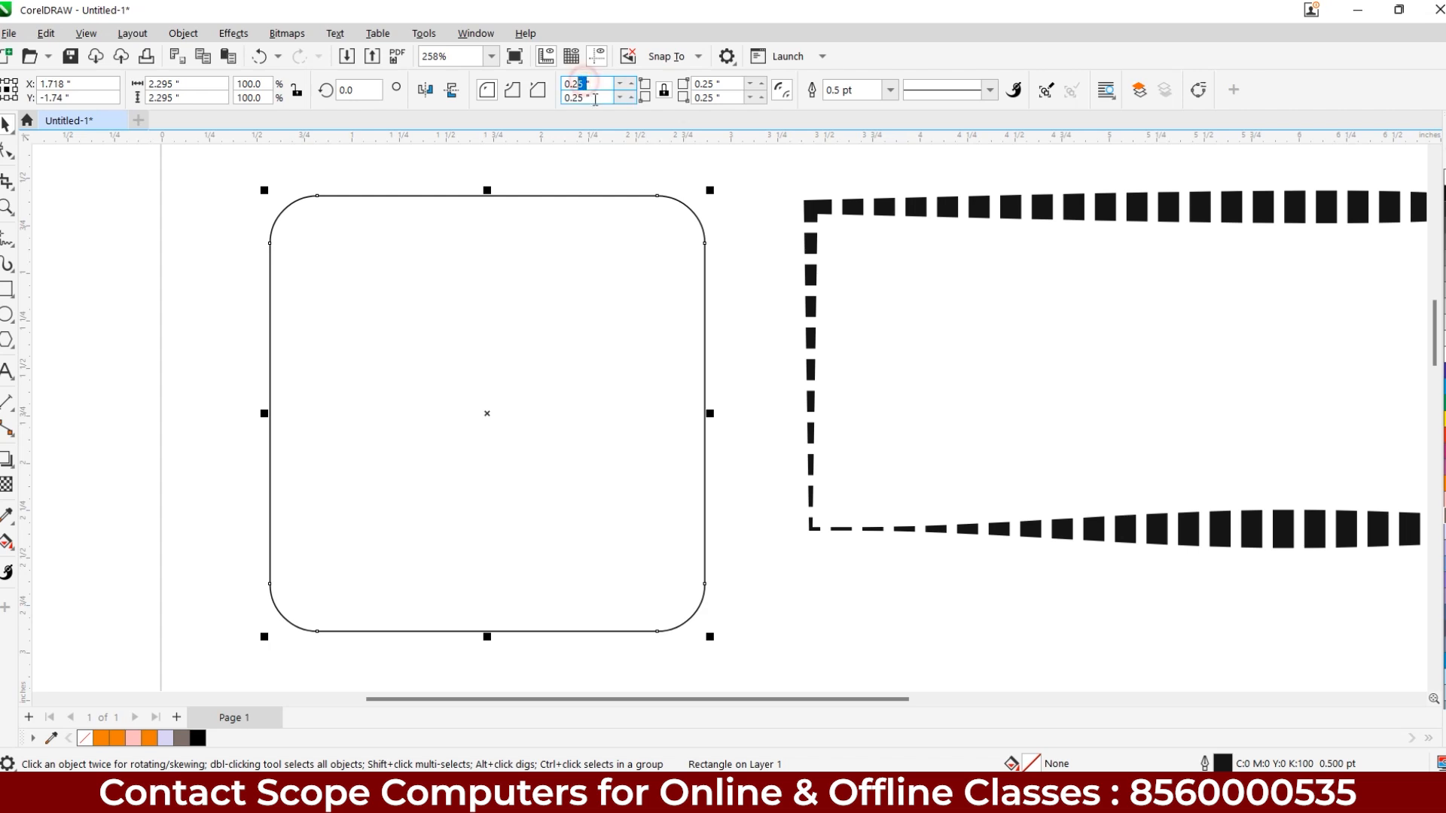
left_click_drag(726, 97, 693, 113)
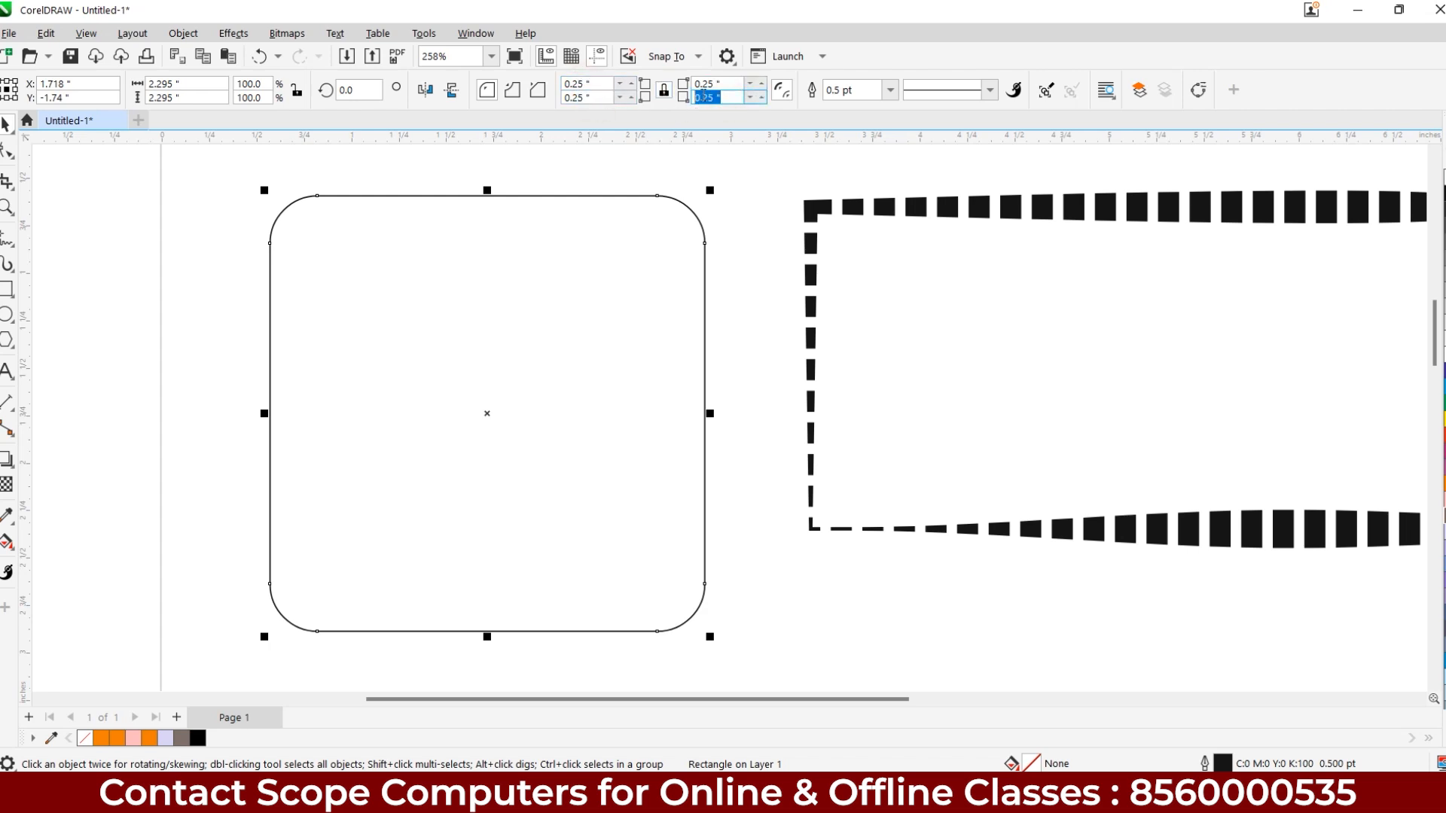
left_click(664, 91)
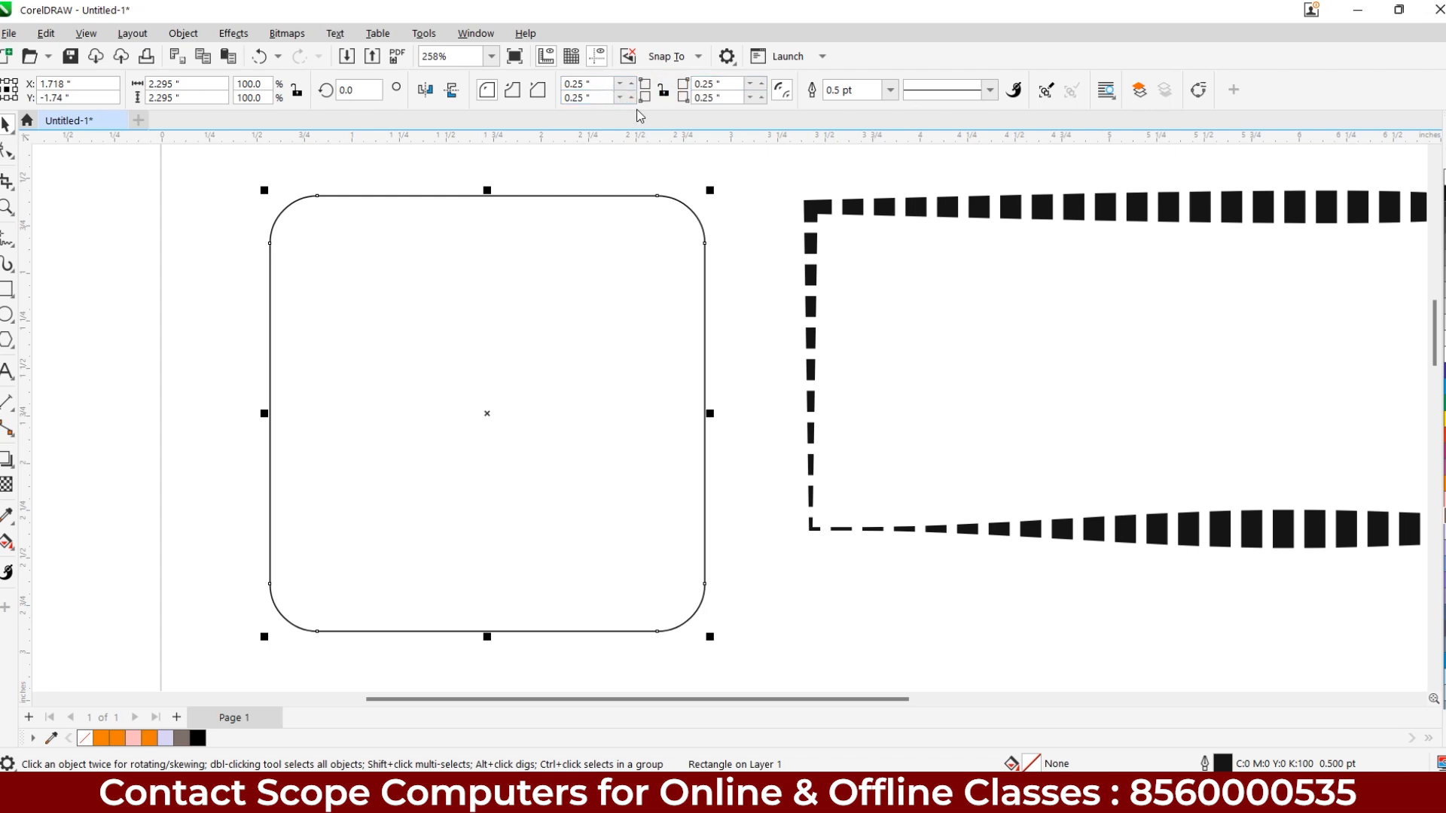
left_click(664, 96)
Try scalloped and chamfered corners on the square and return it to round corners.
left_click(512, 90)
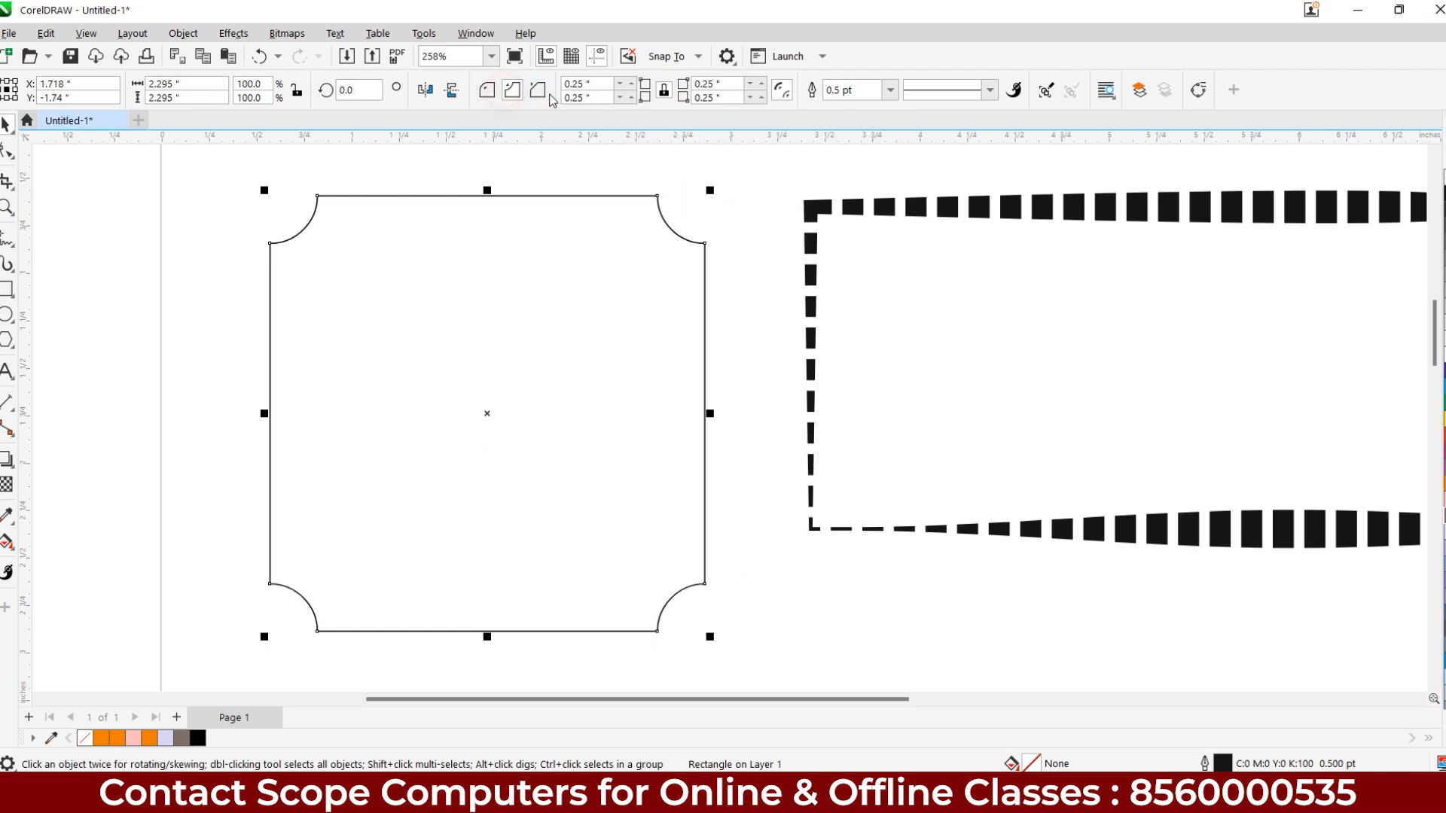
left_click(537, 90)
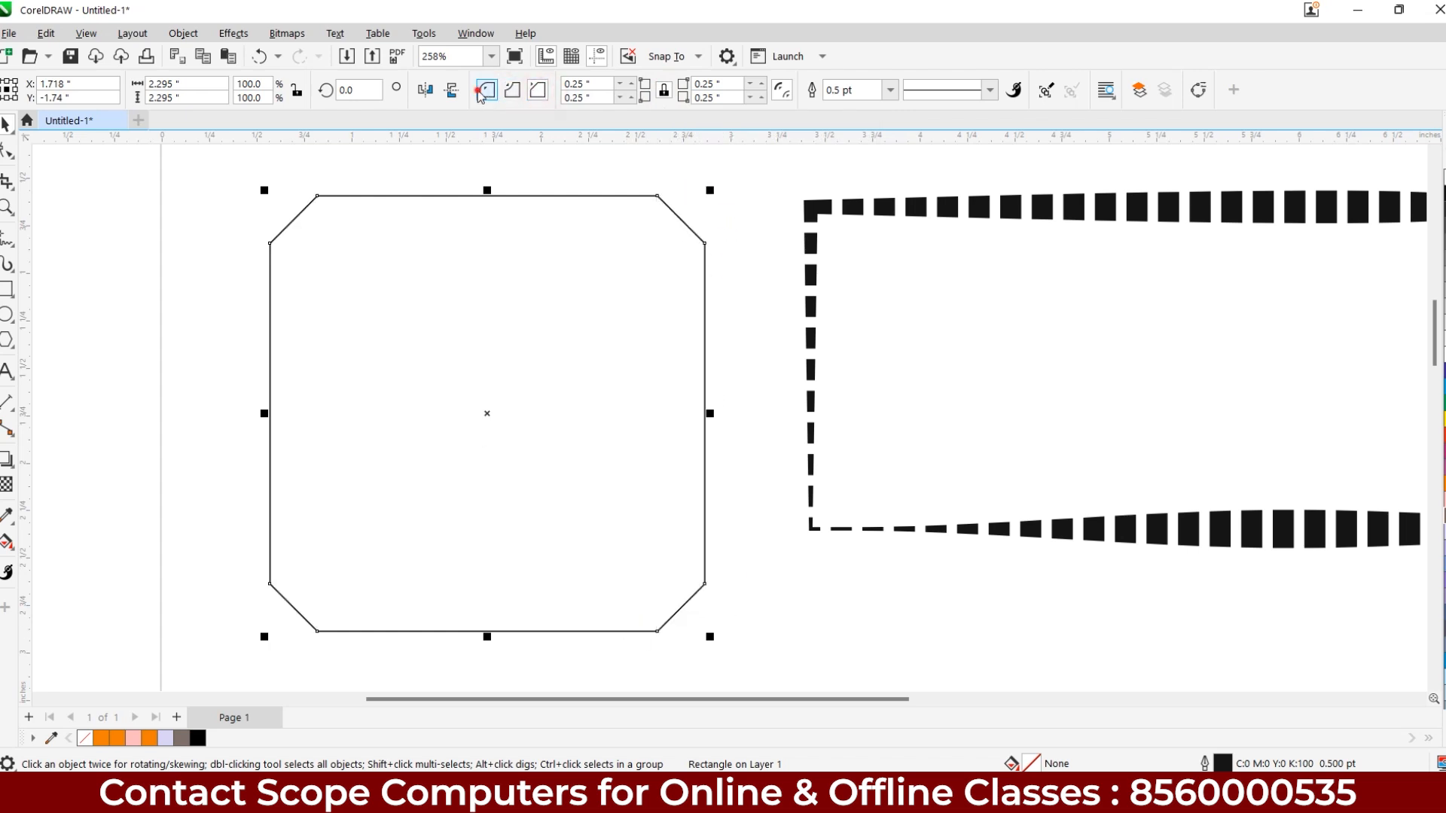
left_click(482, 92)
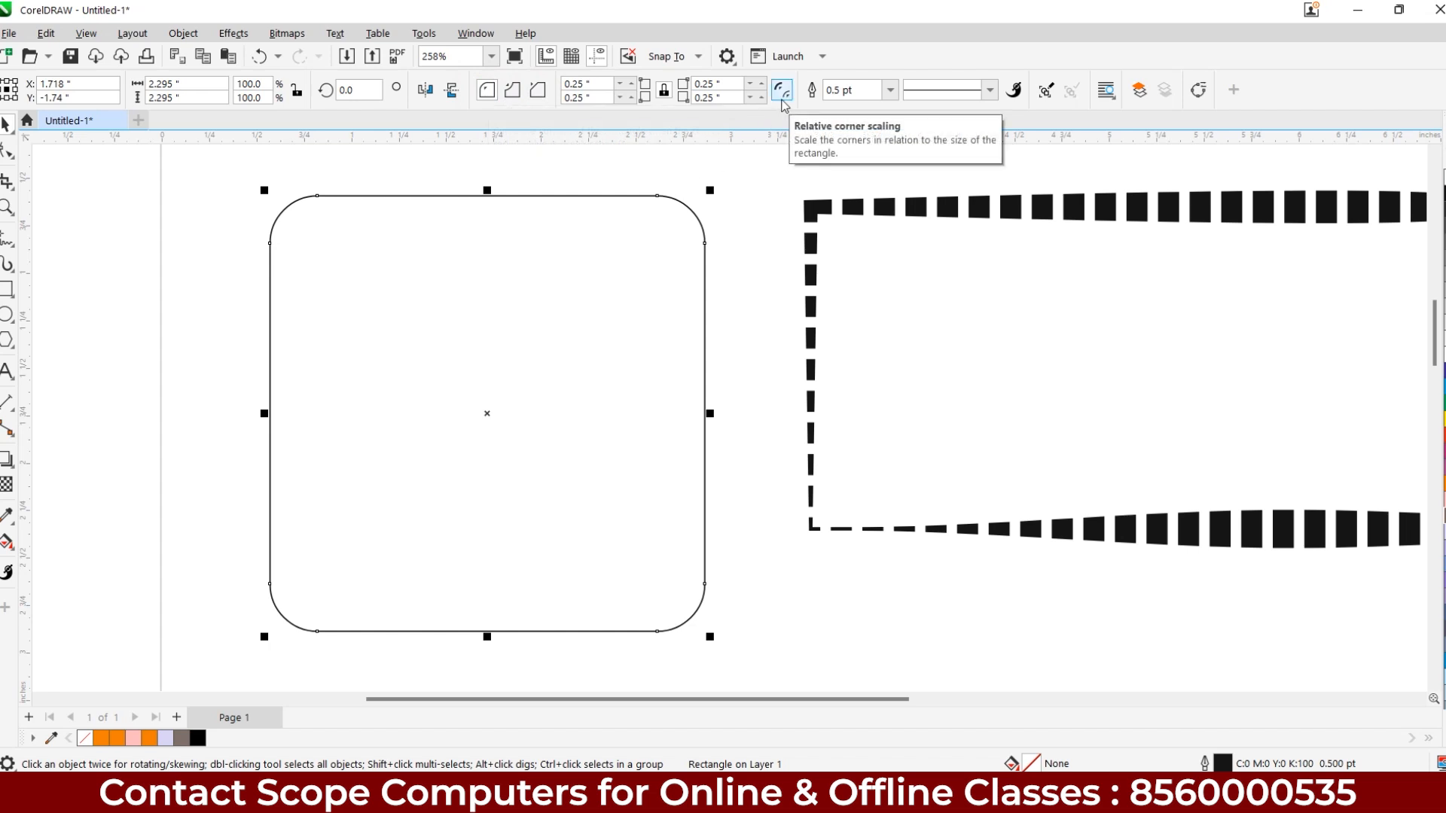
Scale the square down to about 0.56 inch with relative corner scaling on, check its corner radius and undo the scaling.
left_click_drag(710, 190, 389, 518)
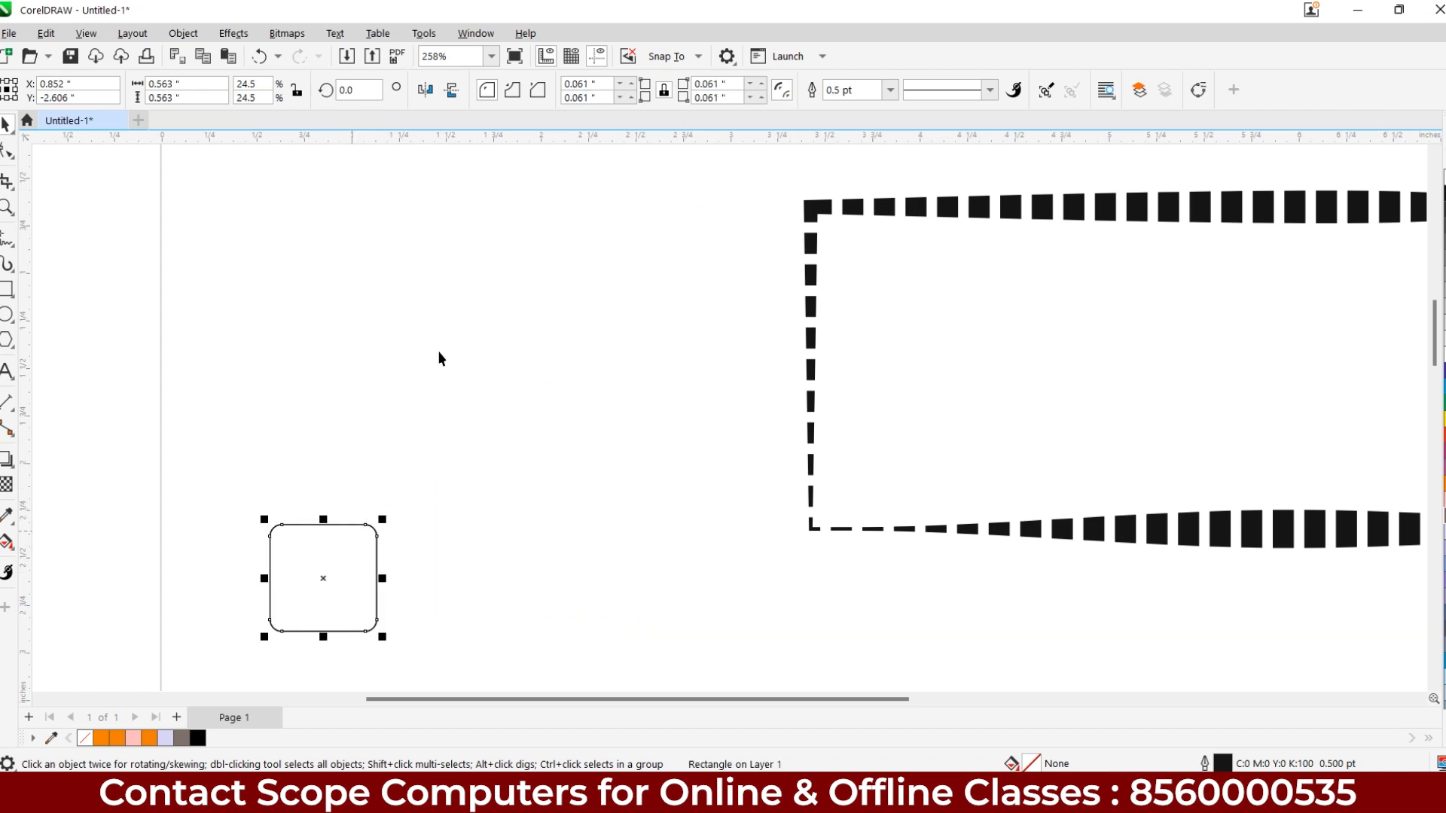
double_click(580, 83)
left_click(480, 510)
key("ctrl+z")
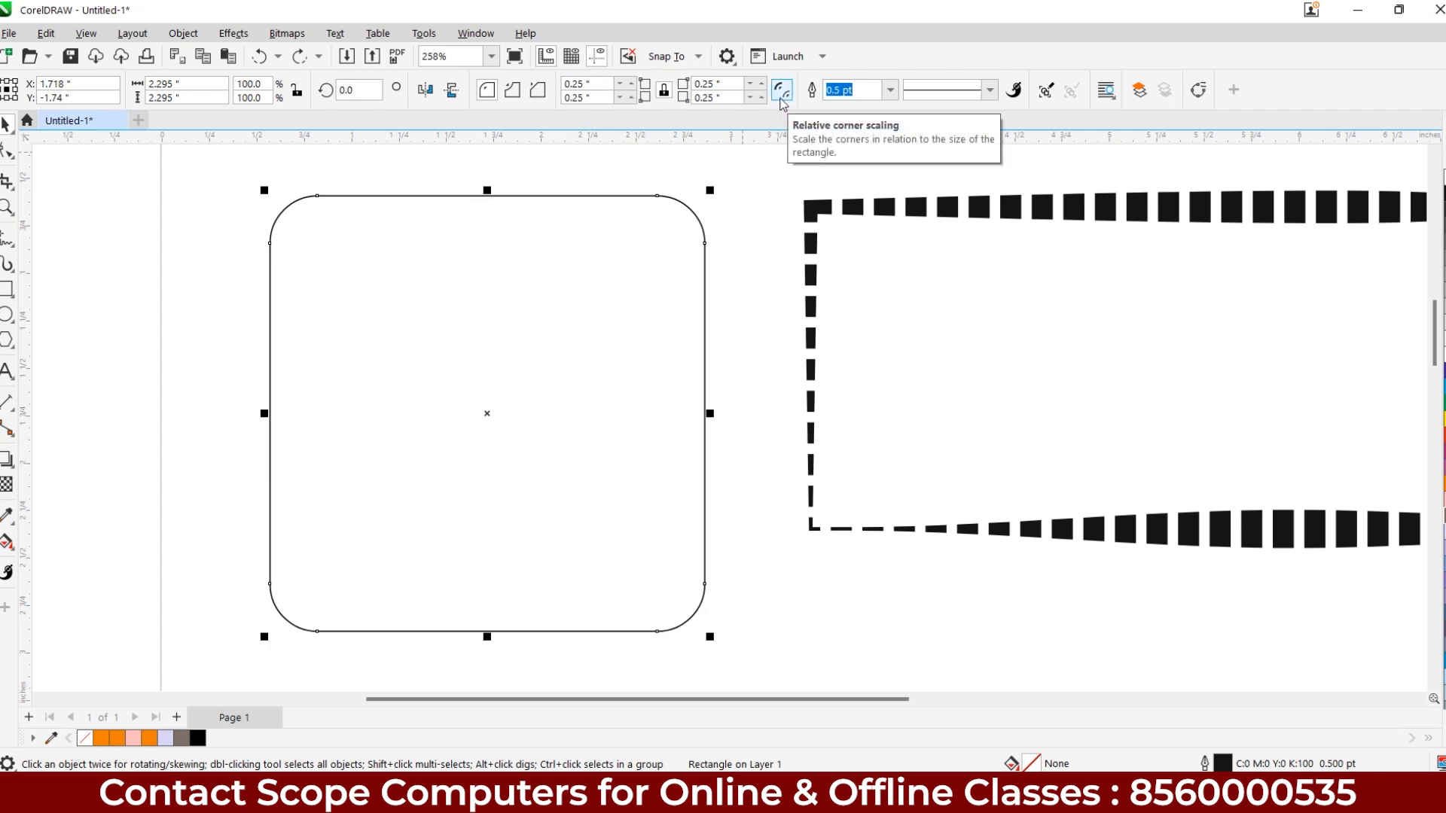
Shrink the square to about 0.44 inch with relative corner scaling on, check its radii and undo the resize.
left_click_drag(710, 190, 356, 544)
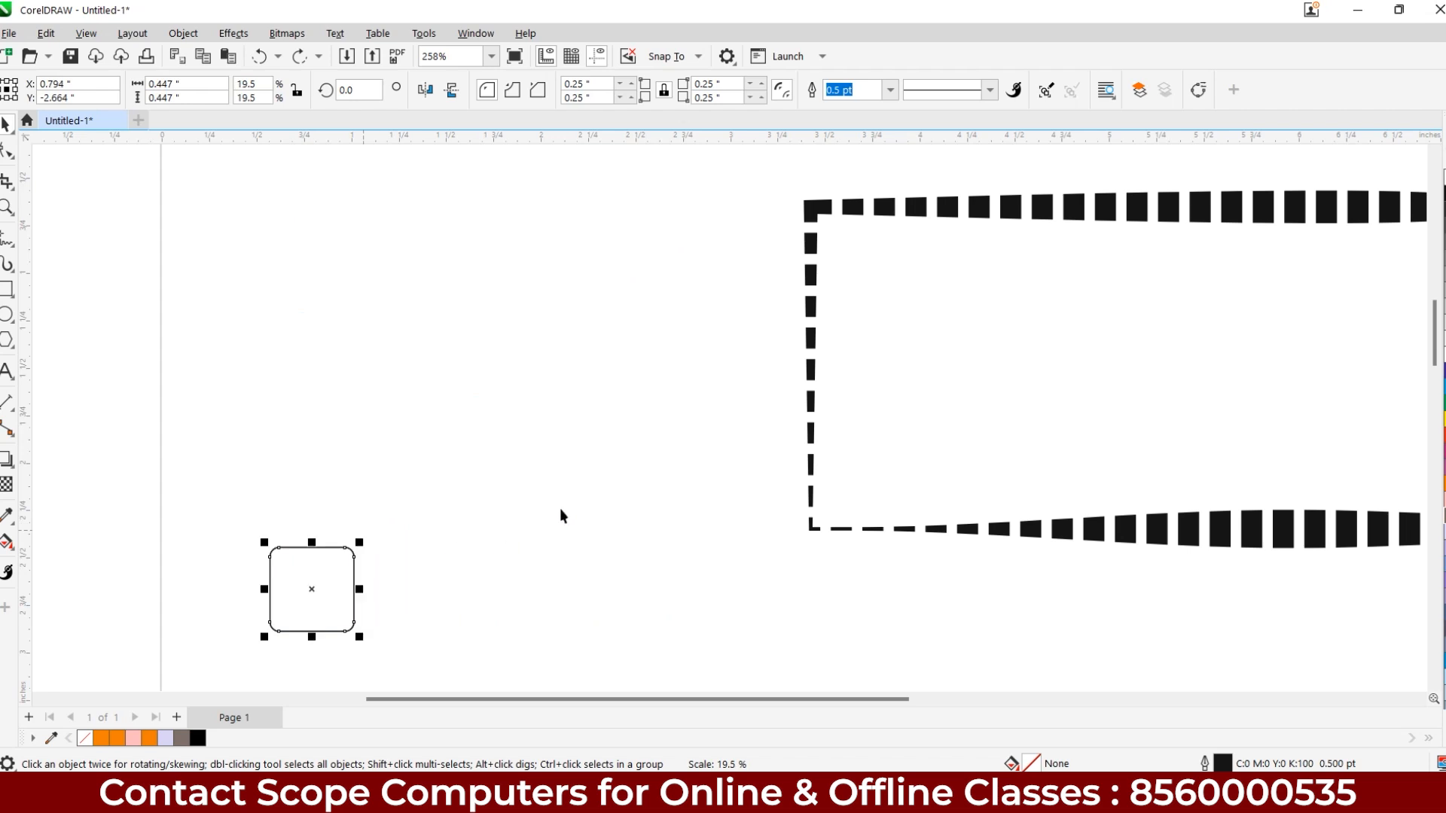
left_click(722, 83)
left_click(728, 97)
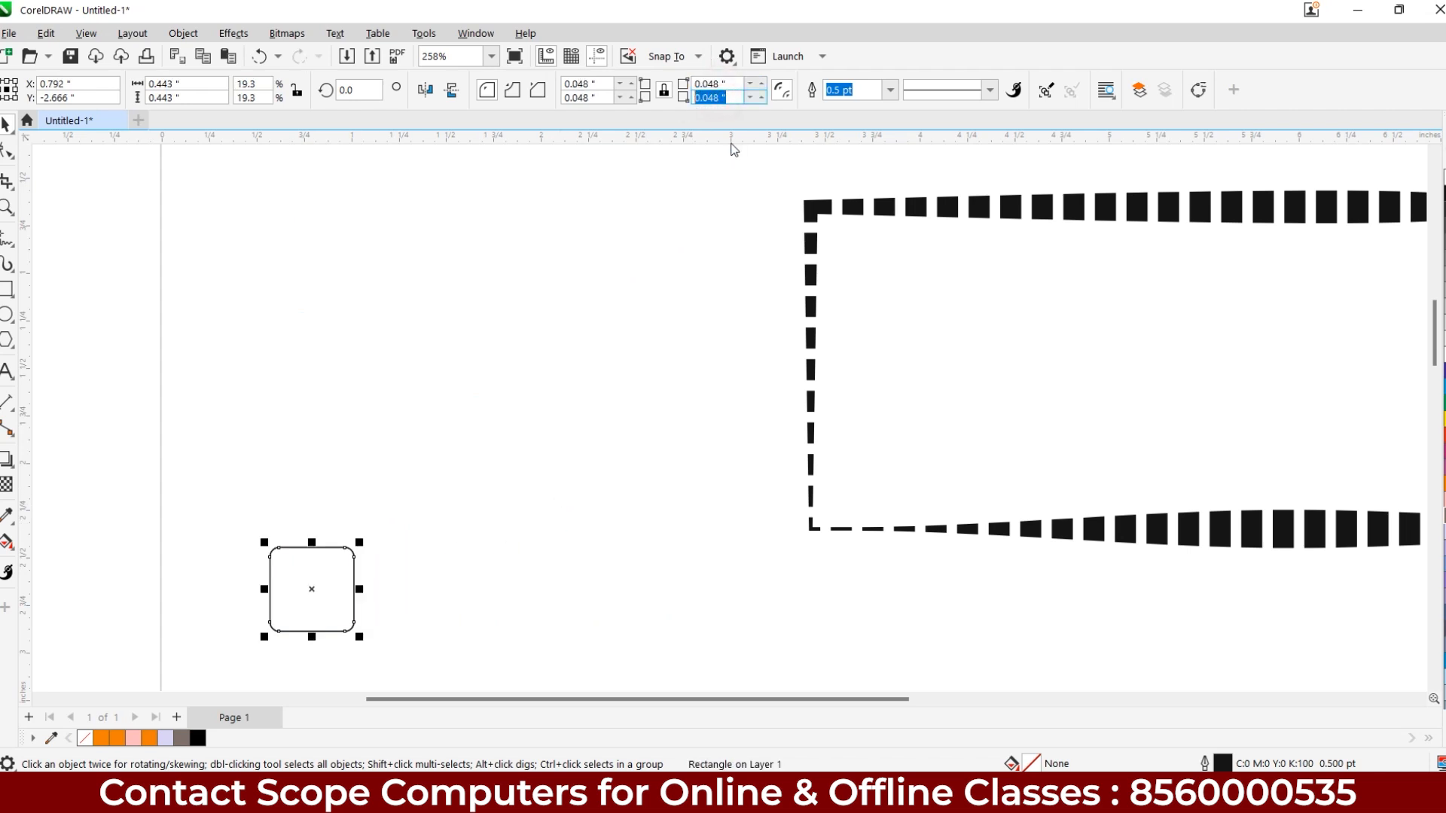
key("ctrl+z")
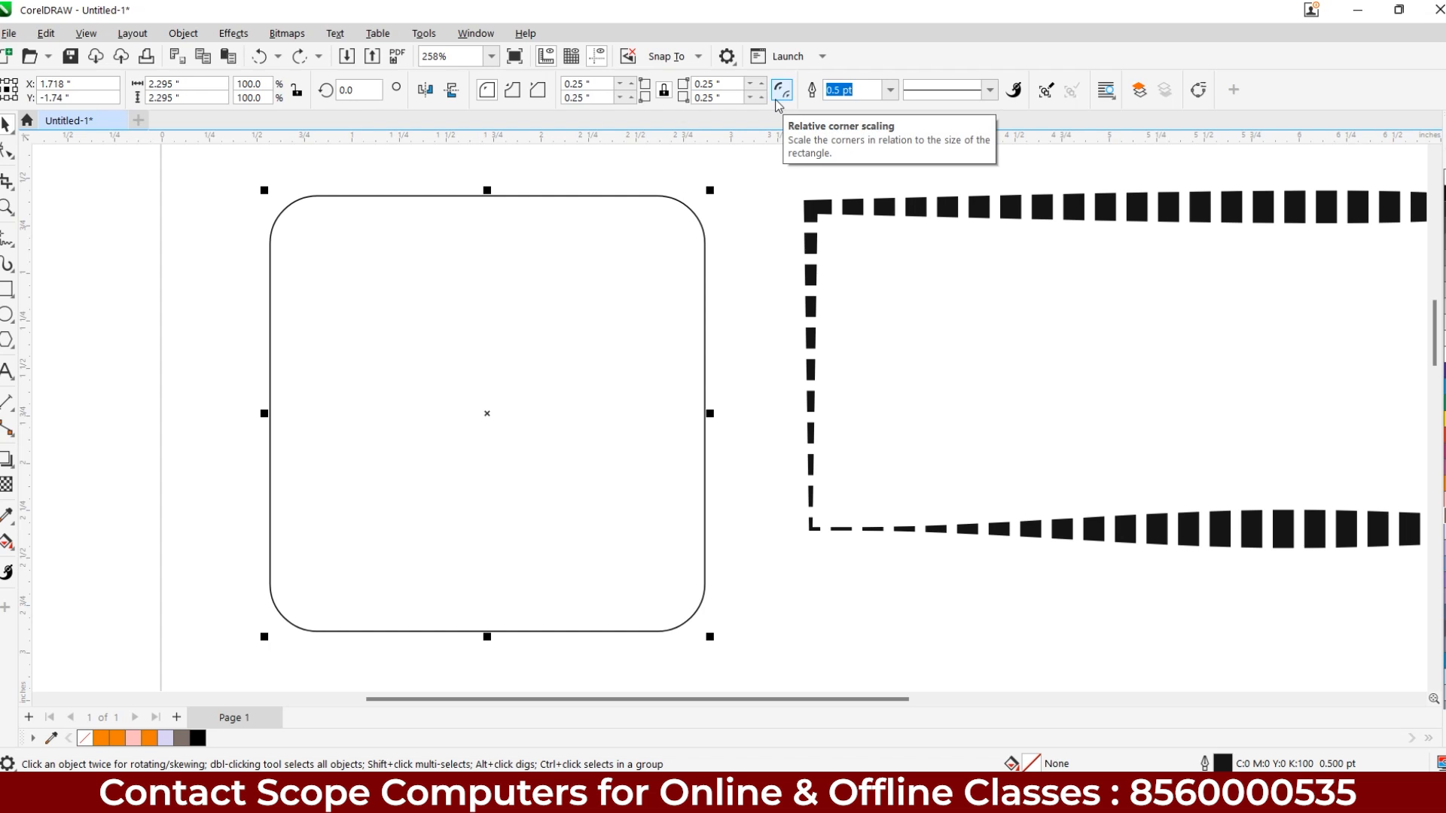
Turn off relative corner scaling and shrink the square to about 0.44 inch and further to about 0.1 inch.
left_click(787, 92)
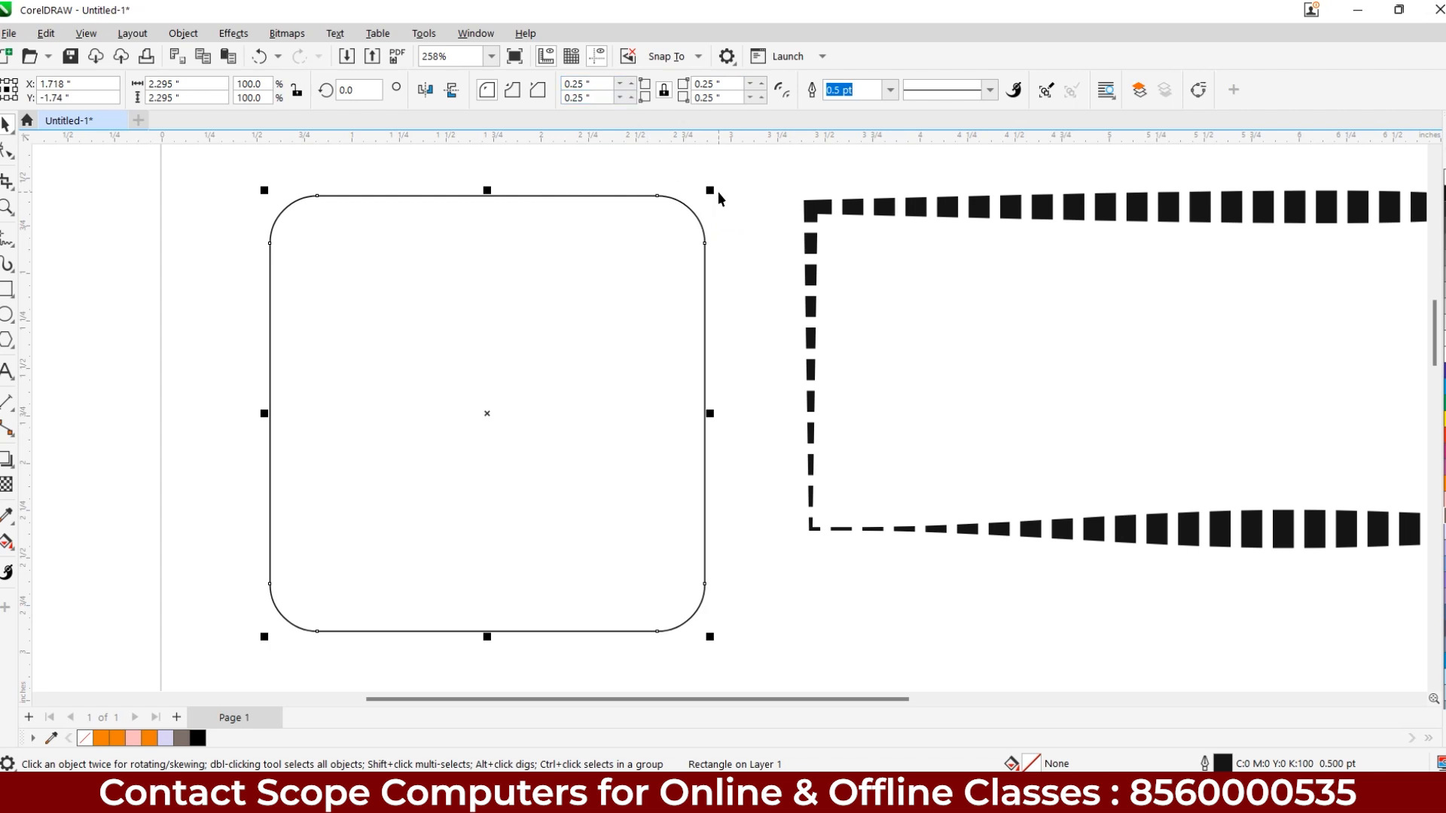
left_click_drag(709, 190, 356, 496)
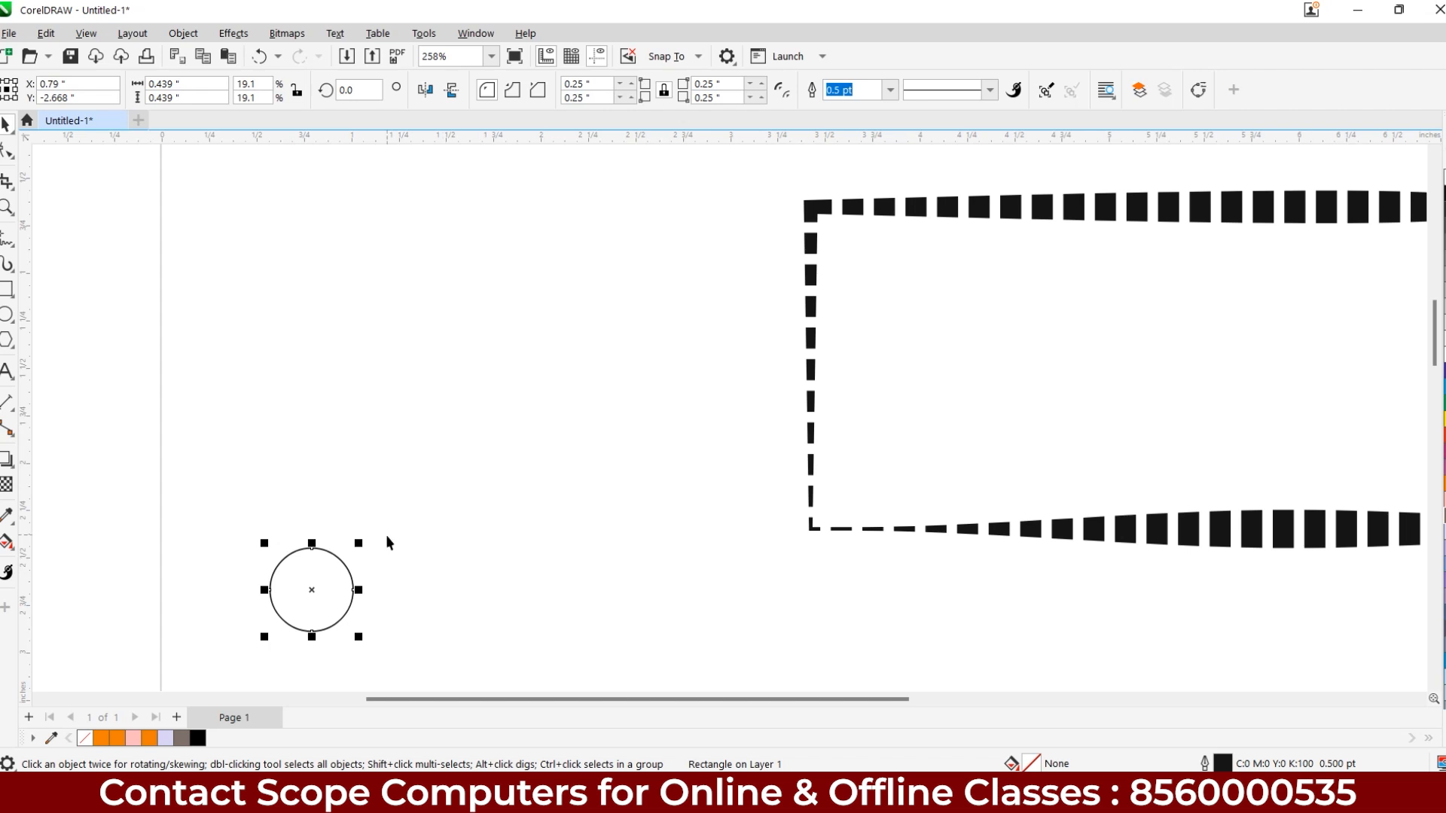
left_click_drag(360, 542, 305, 627)
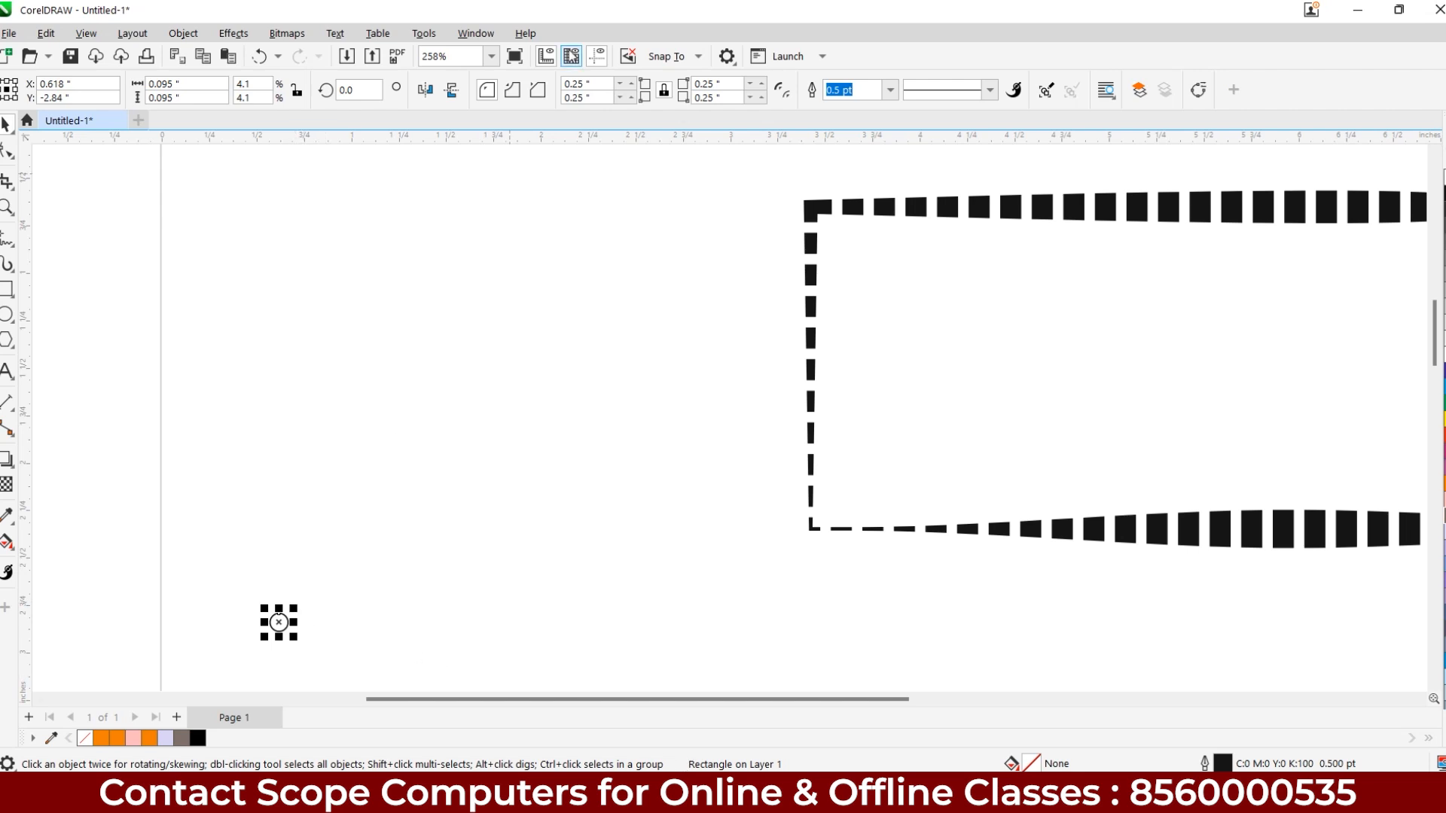
left_click(595, 85)
Enlarge the square to about 2.13 inches, and with relative corner scaling turned back on, enlarge it to about 2.43 inches.
left_click_drag(299, 602, 678, 222)
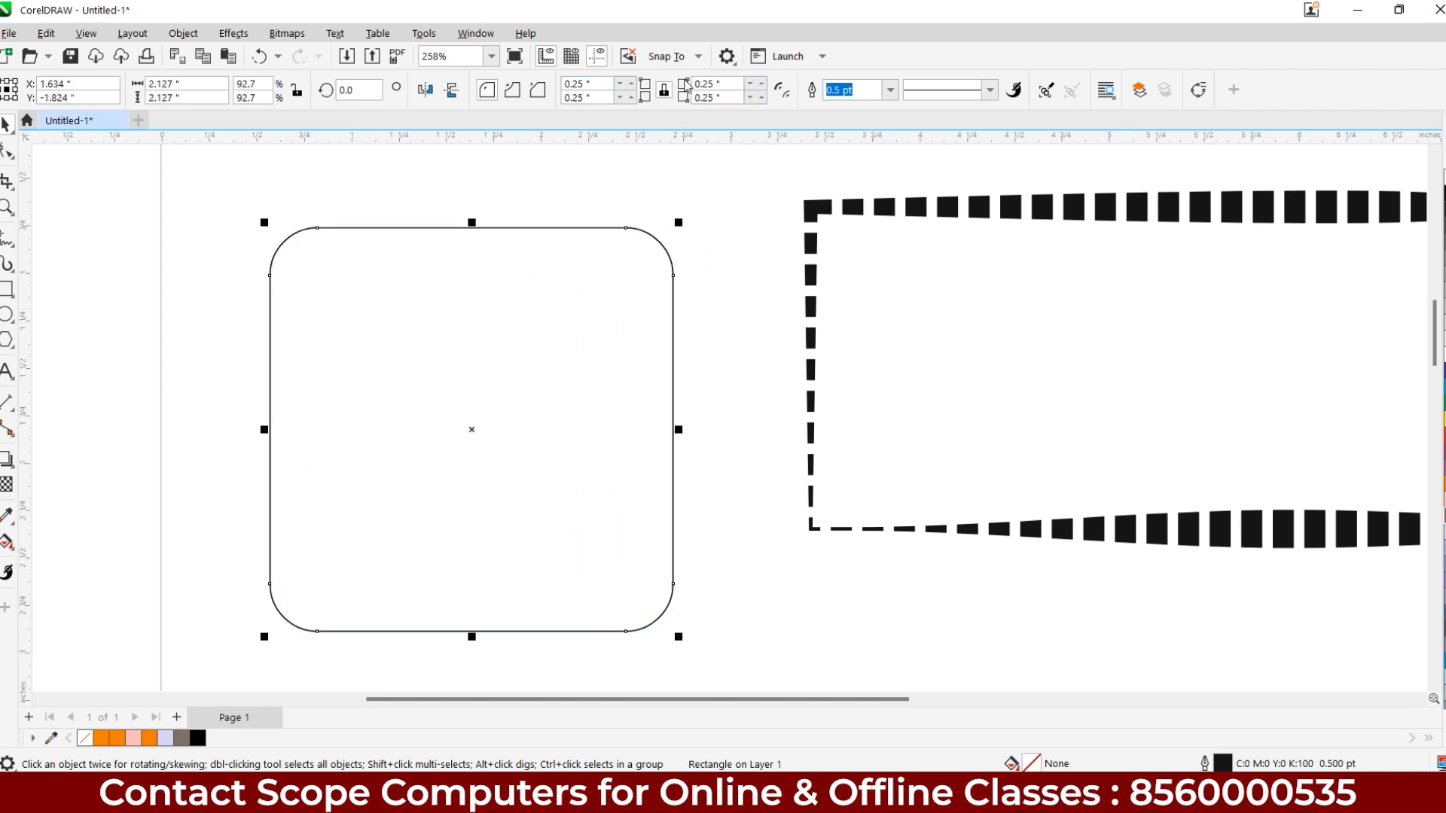
left_click(784, 91)
left_click_drag(679, 222, 866, 165)
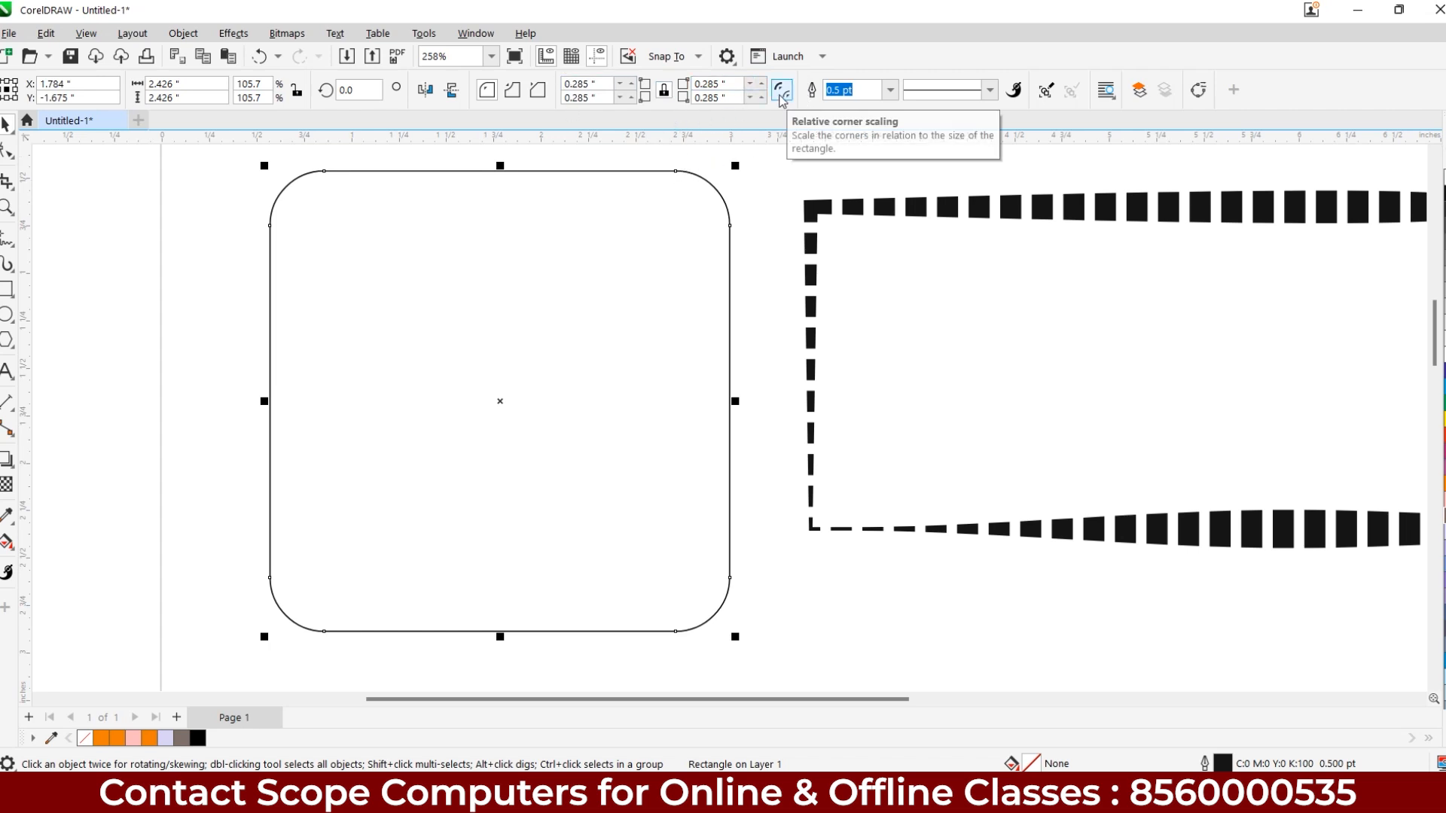
Try several fill colours on the rounded square, including orange (C0 M60 Y100 K0) and light purple (C40 M40 Y0 K0).
scroll(893, 400, "down", 3)
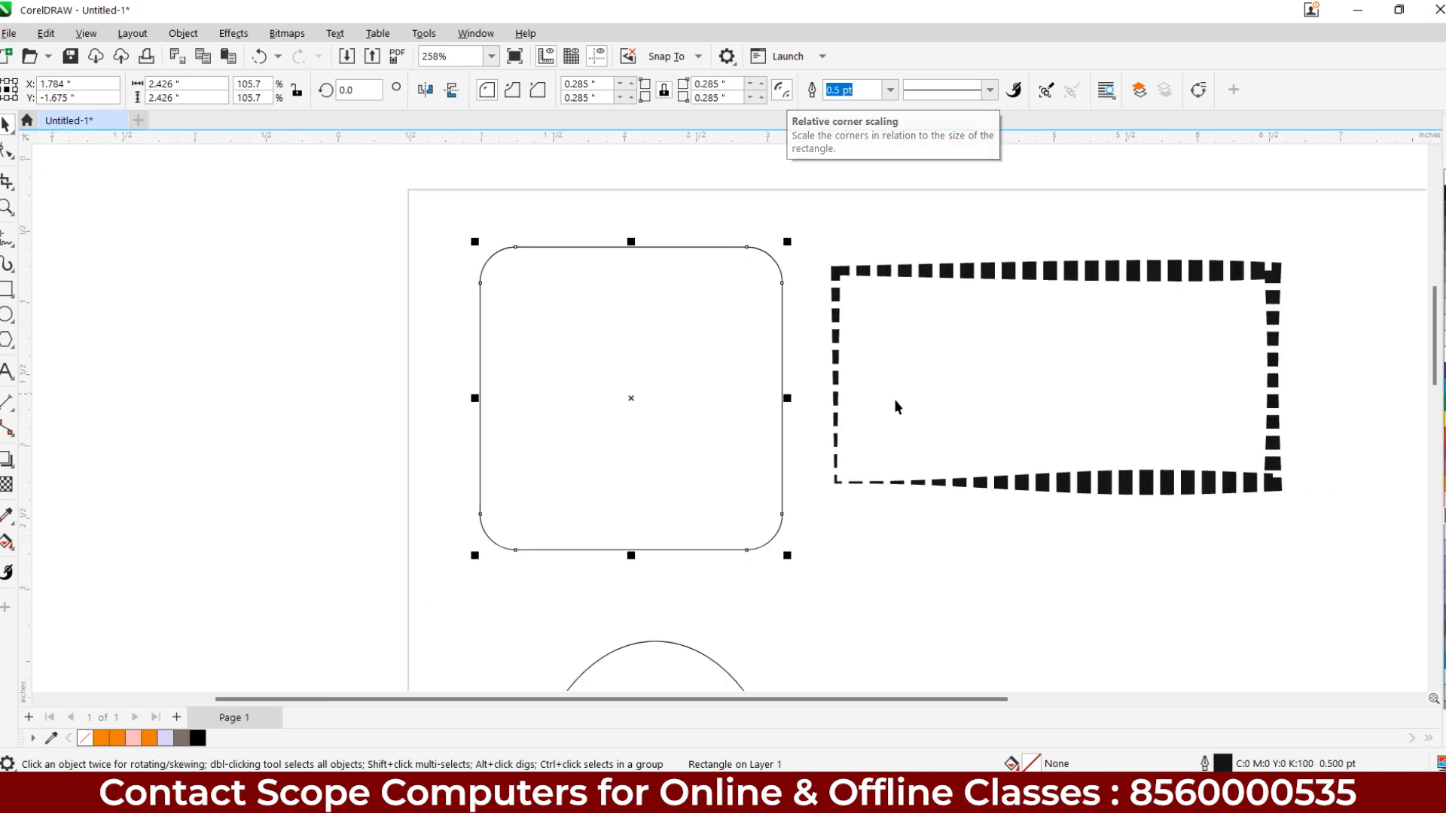
scroll(819, 365, "down", 1)
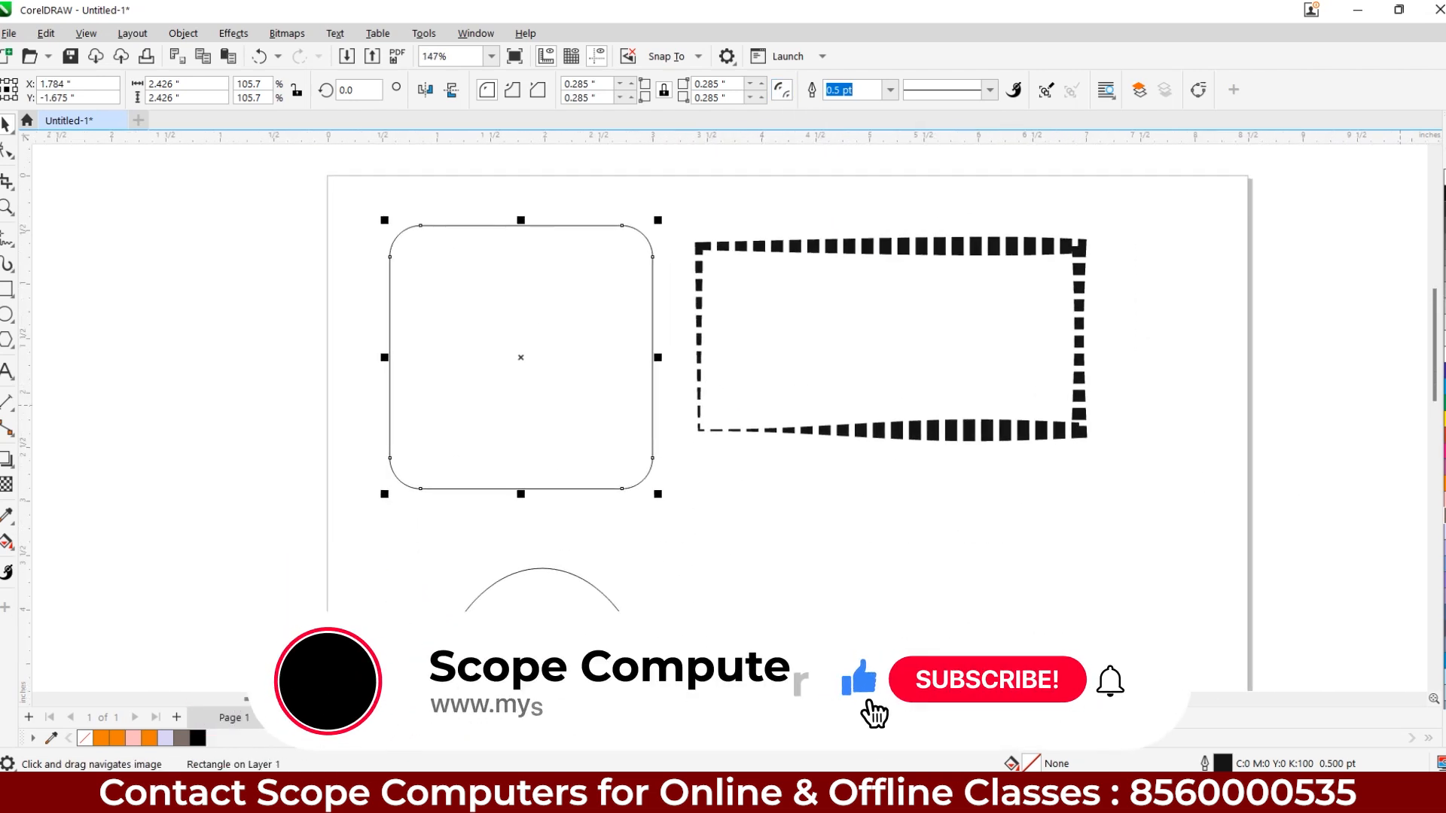
left_click(1440, 435)
left_click(1442, 456)
left_click(1442, 477)
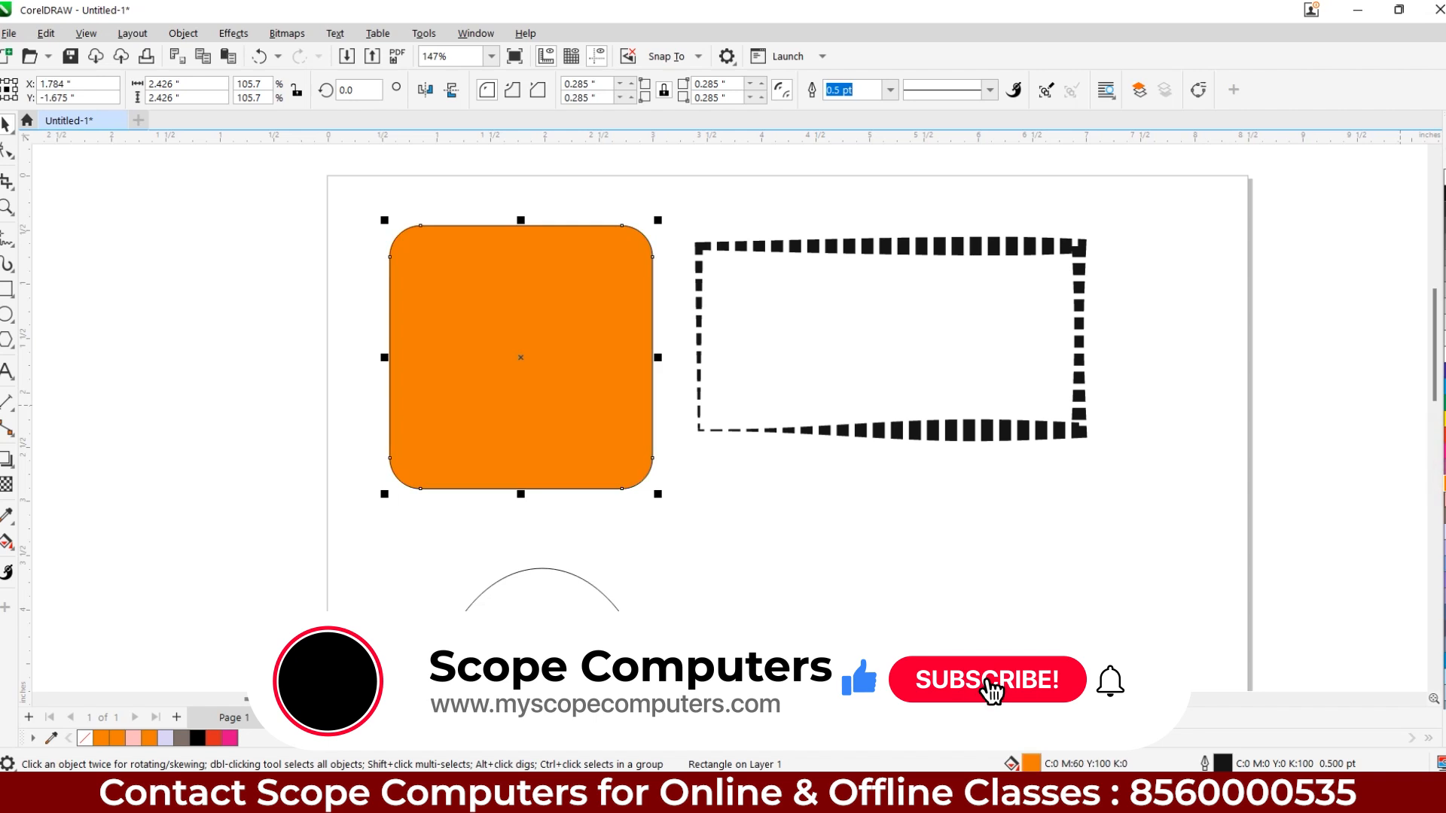
left_click(1441, 496)
left_click(1441, 516)
left_click(1442, 535)
scroll(624, 244, "up", 4)
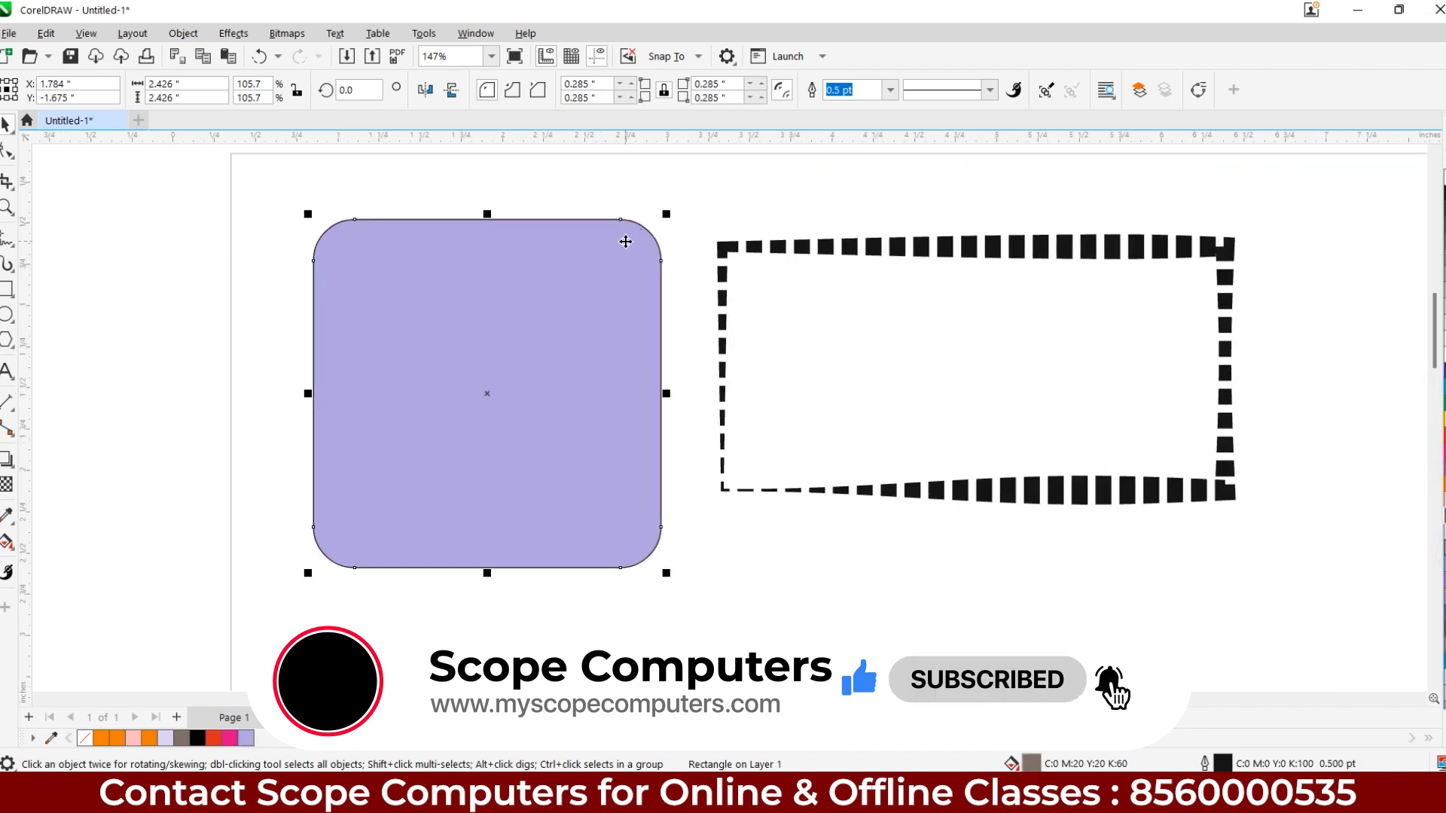
Try different outline colours on the rounded square, including yellow (C0 M0 Y100 K0).
right_click(1441, 369)
right_click(1442, 387)
right_click(1442, 419)
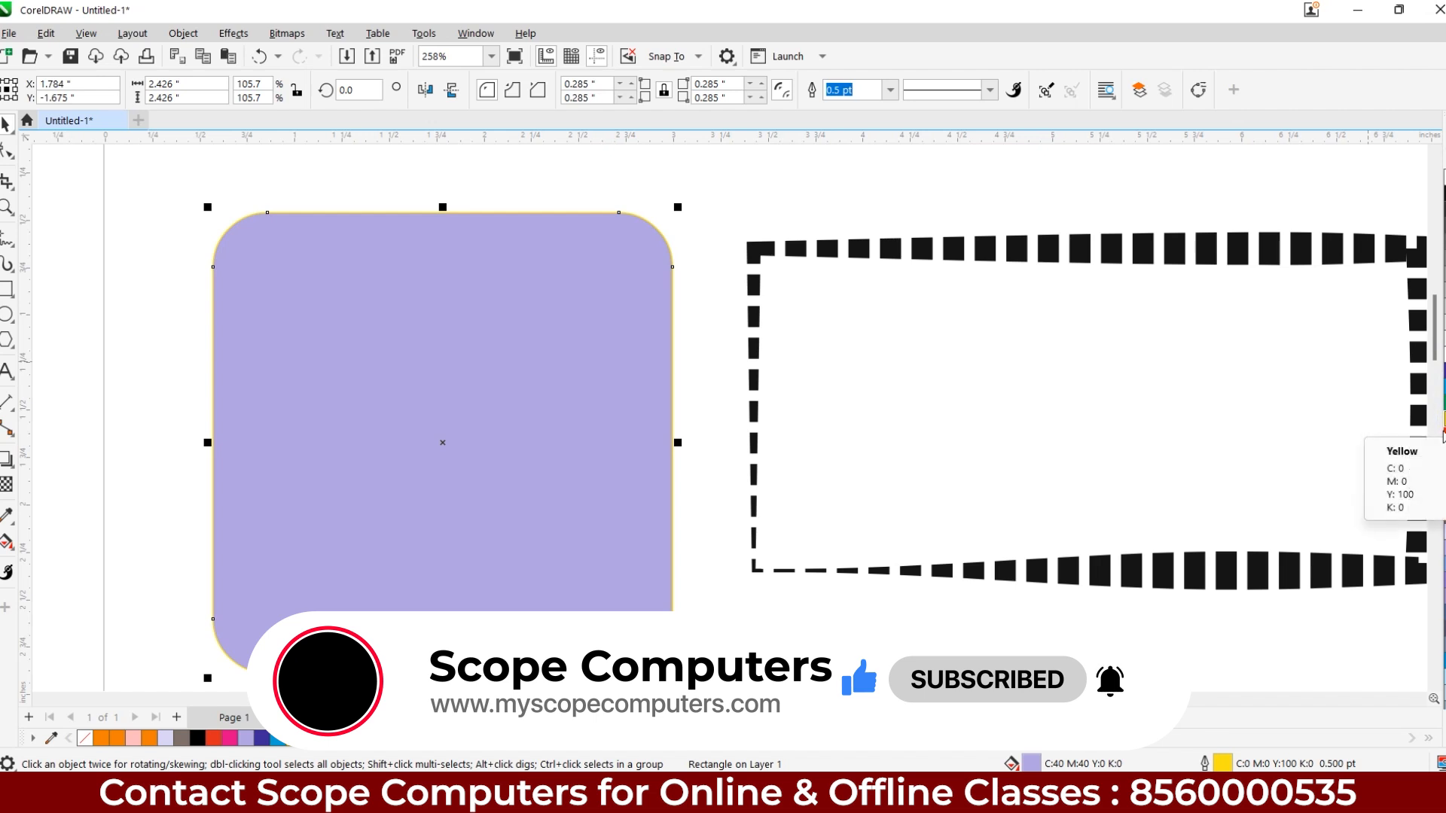
Give the rounded square a 4.0 pt purple outline (C60 M60 Y0 K0) and a red fill (C0 M100 Y100 K0).
left_click(891, 89)
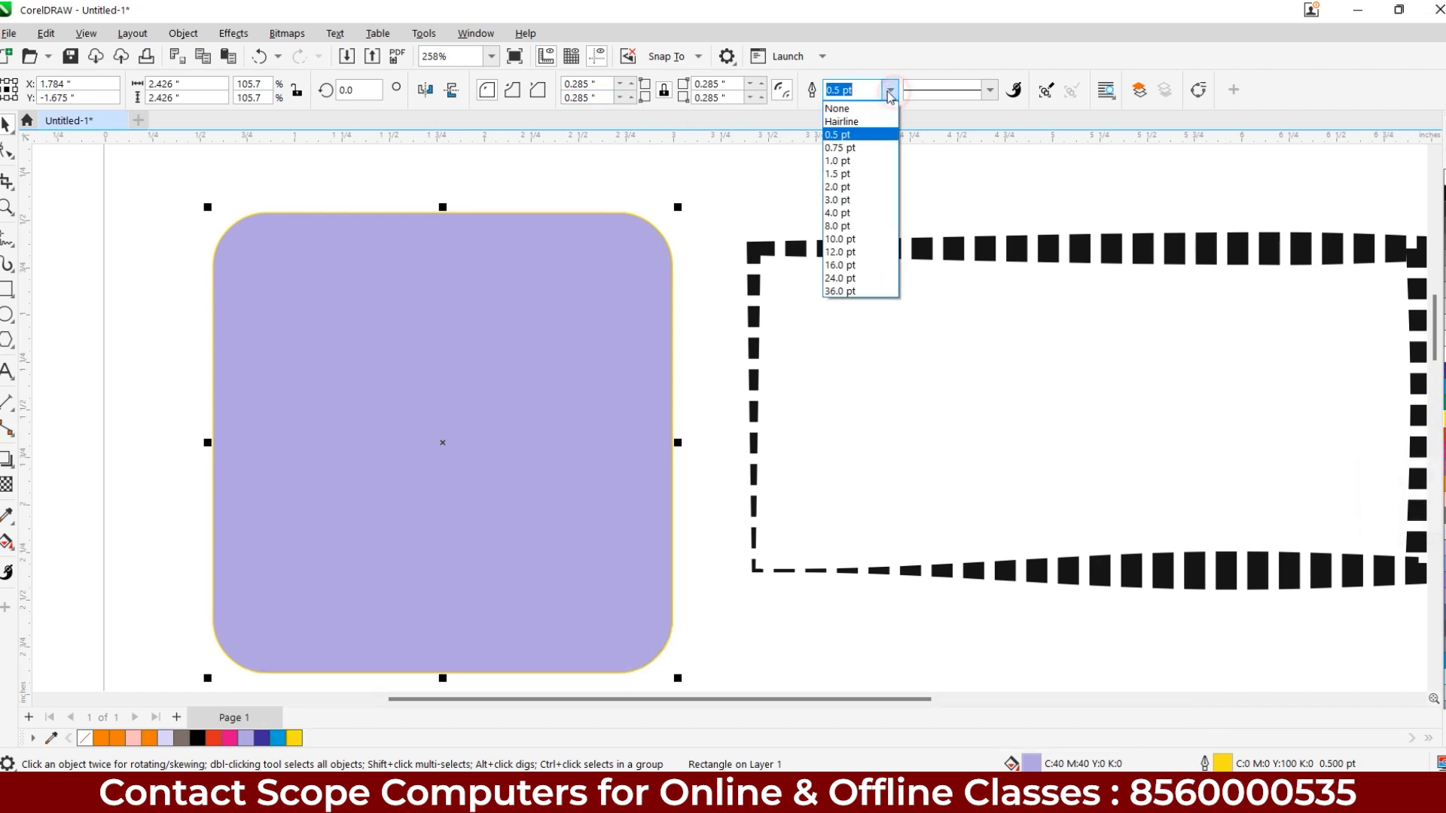
left_click(852, 214)
right_click(1441, 434)
right_click(1441, 450)
right_click(1442, 482)
right_click(1442, 546)
right_click(1442, 578)
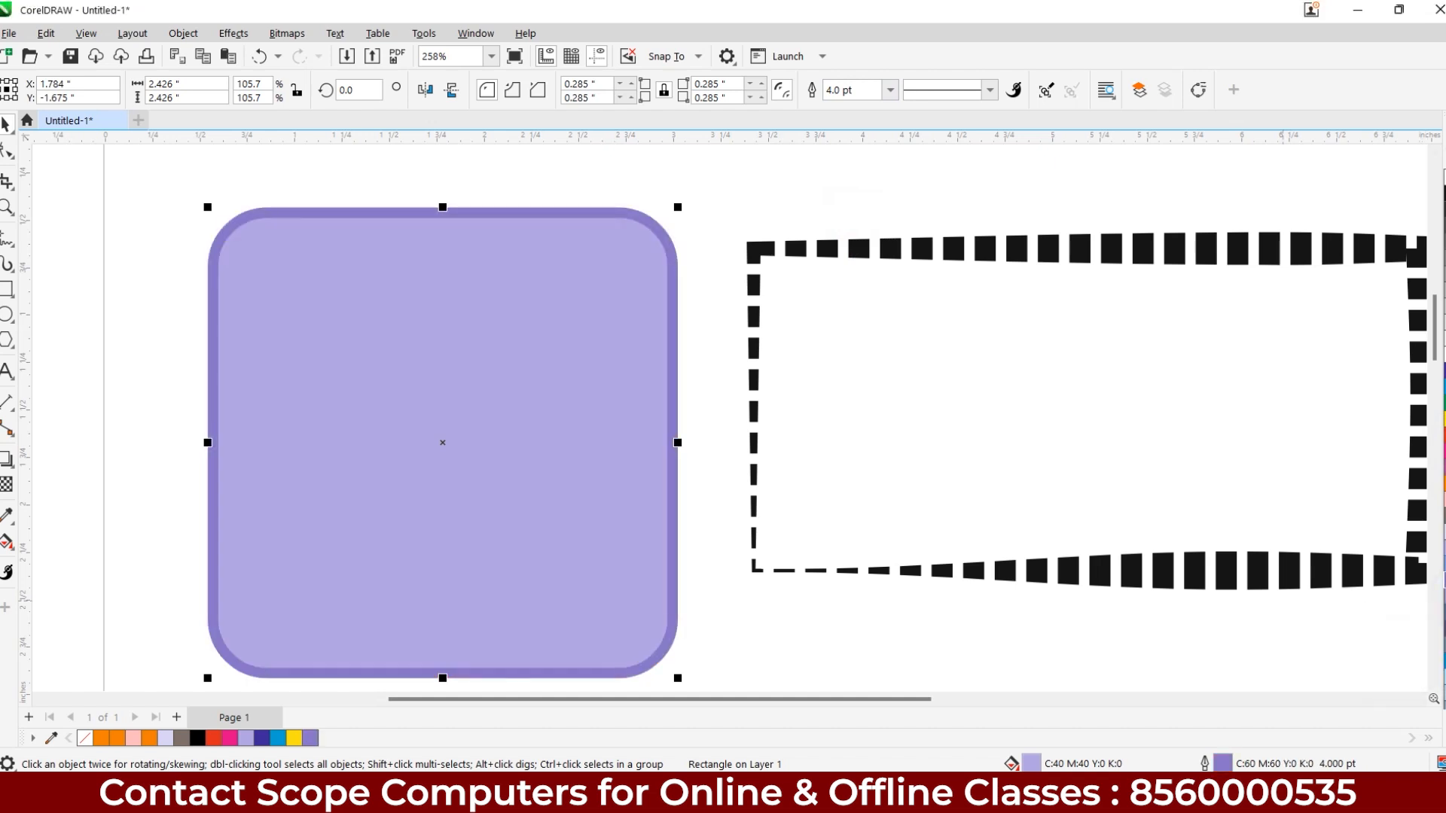
left_click(1442, 663)
left_click(1442, 435)
Convert the tall ellipse below the square into a pie shape and change it from a pie to an arc.
scroll(852, 410, "down", 2)
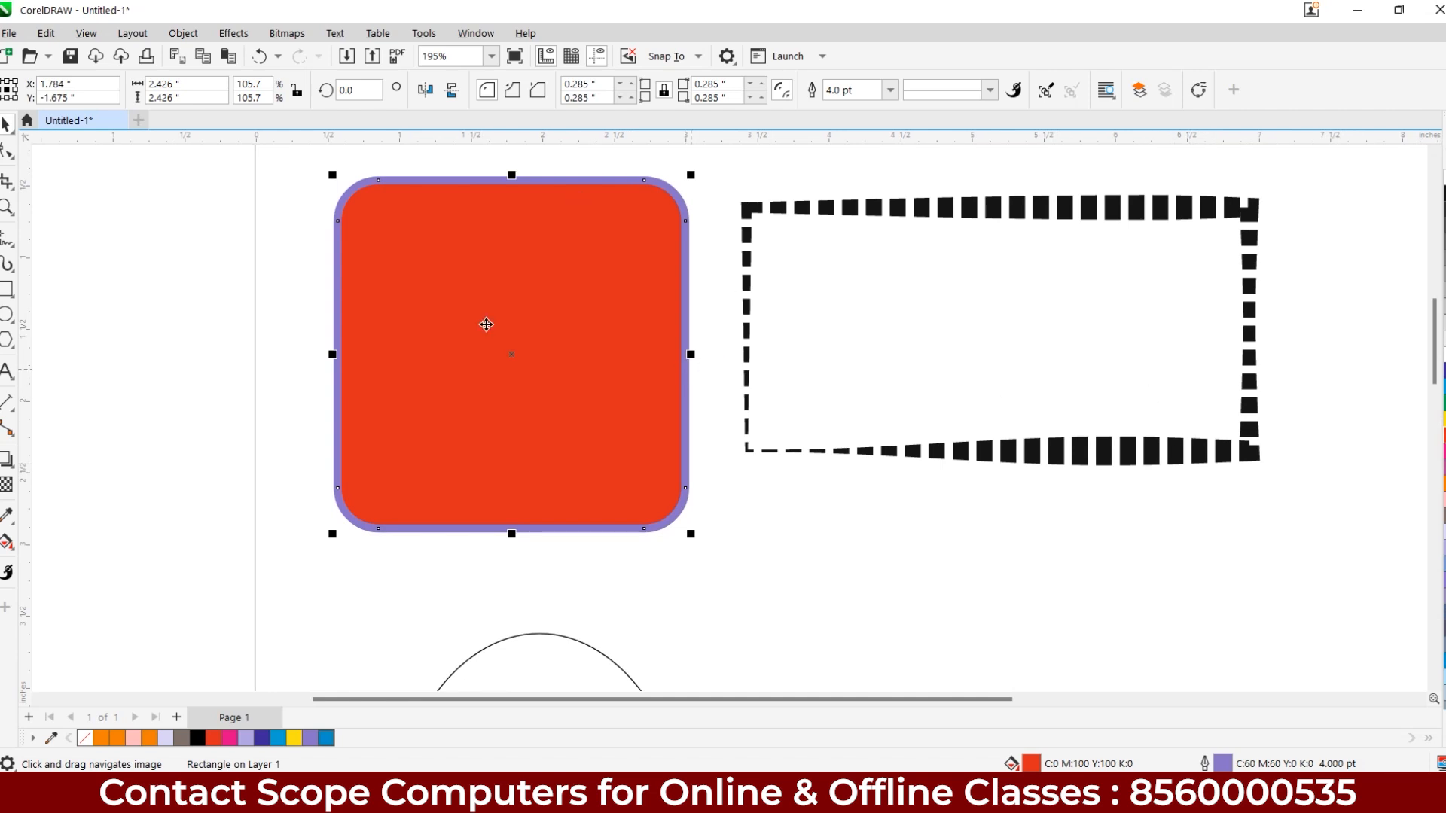
scroll(749, 504, "down", 1)
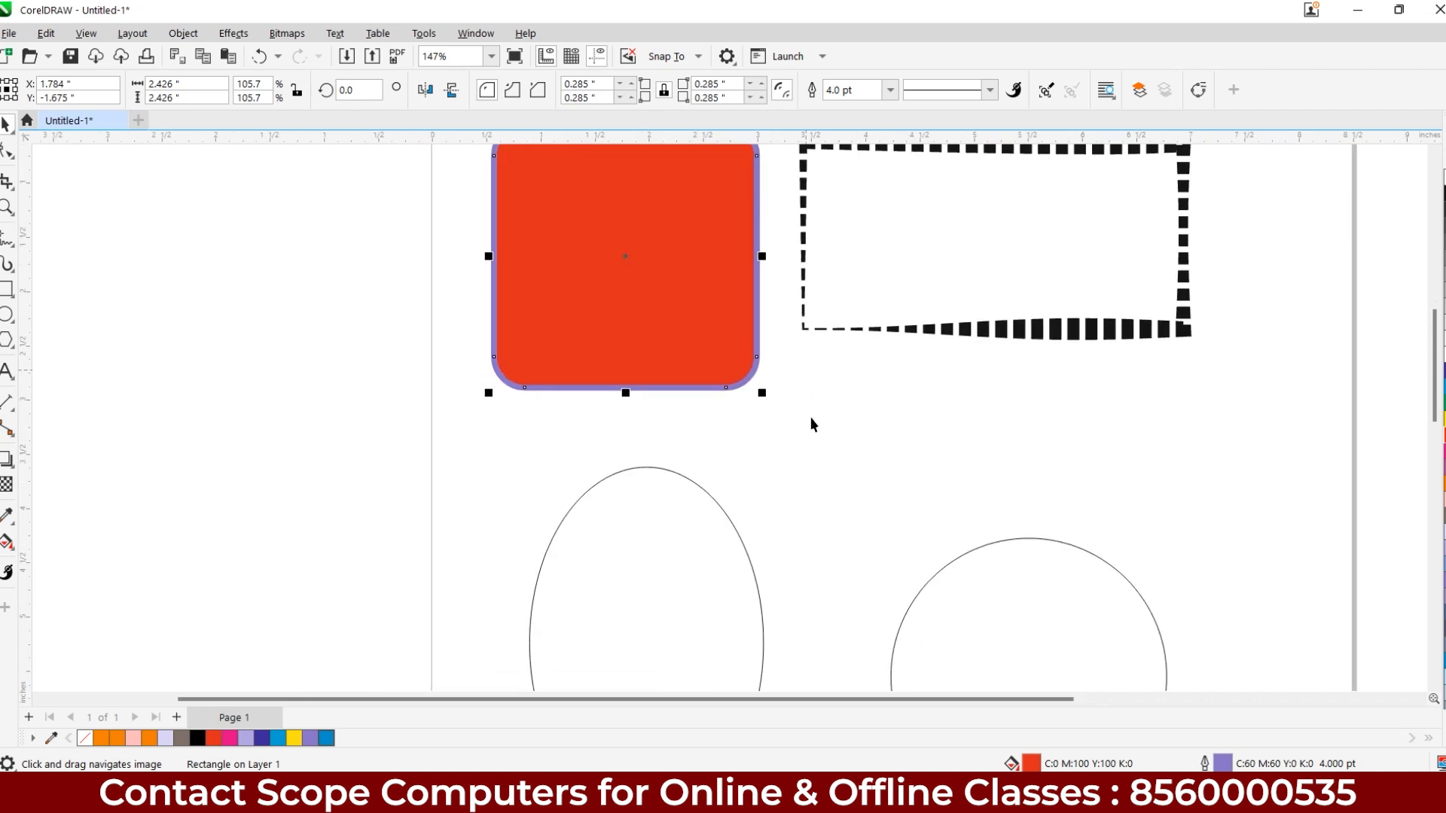
left_click_drag(773, 464, 684, 541)
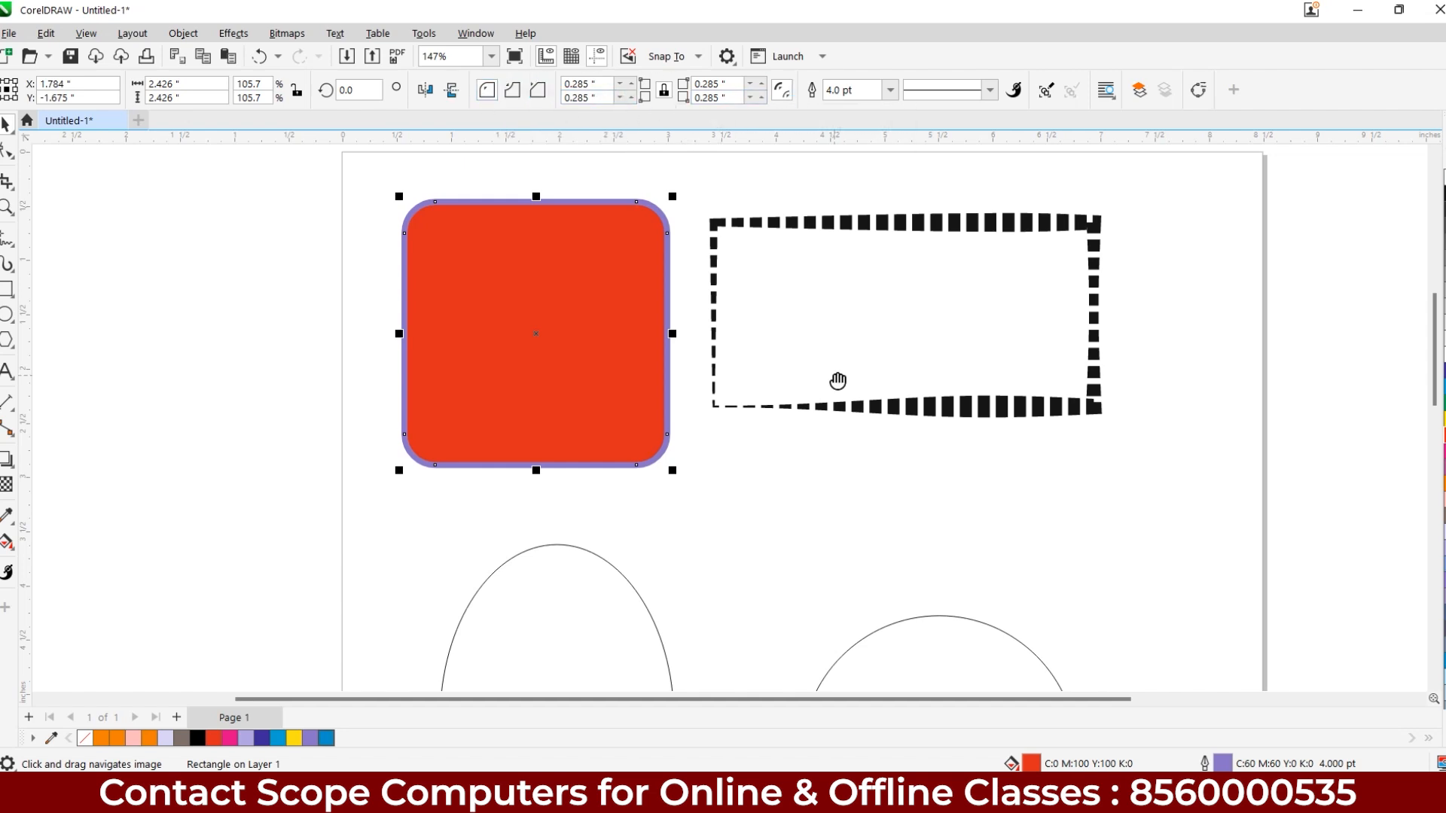
left_click_drag(836, 381, 852, 199)
left_click_drag(739, 446, 763, 293)
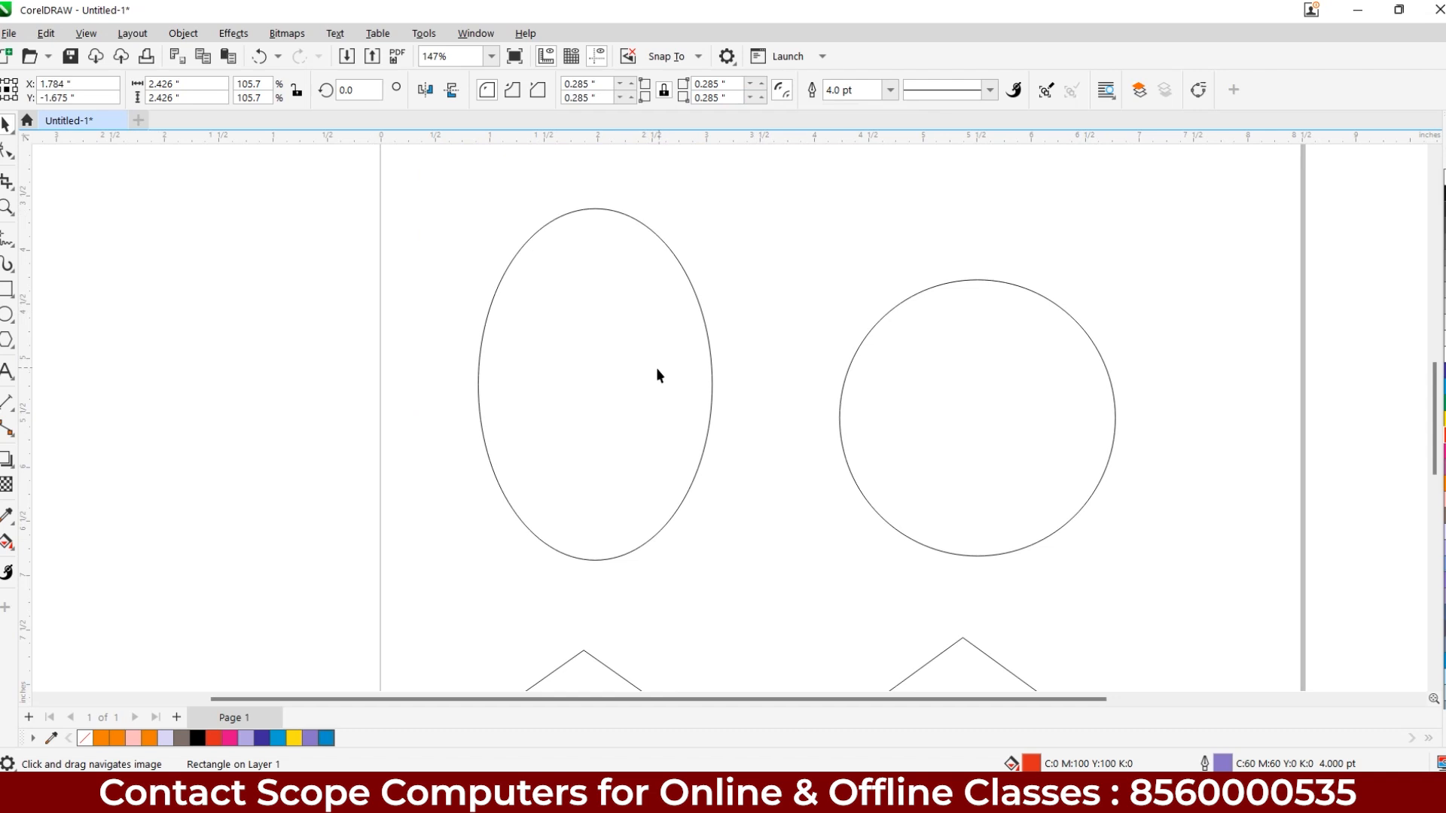
left_click(655, 372)
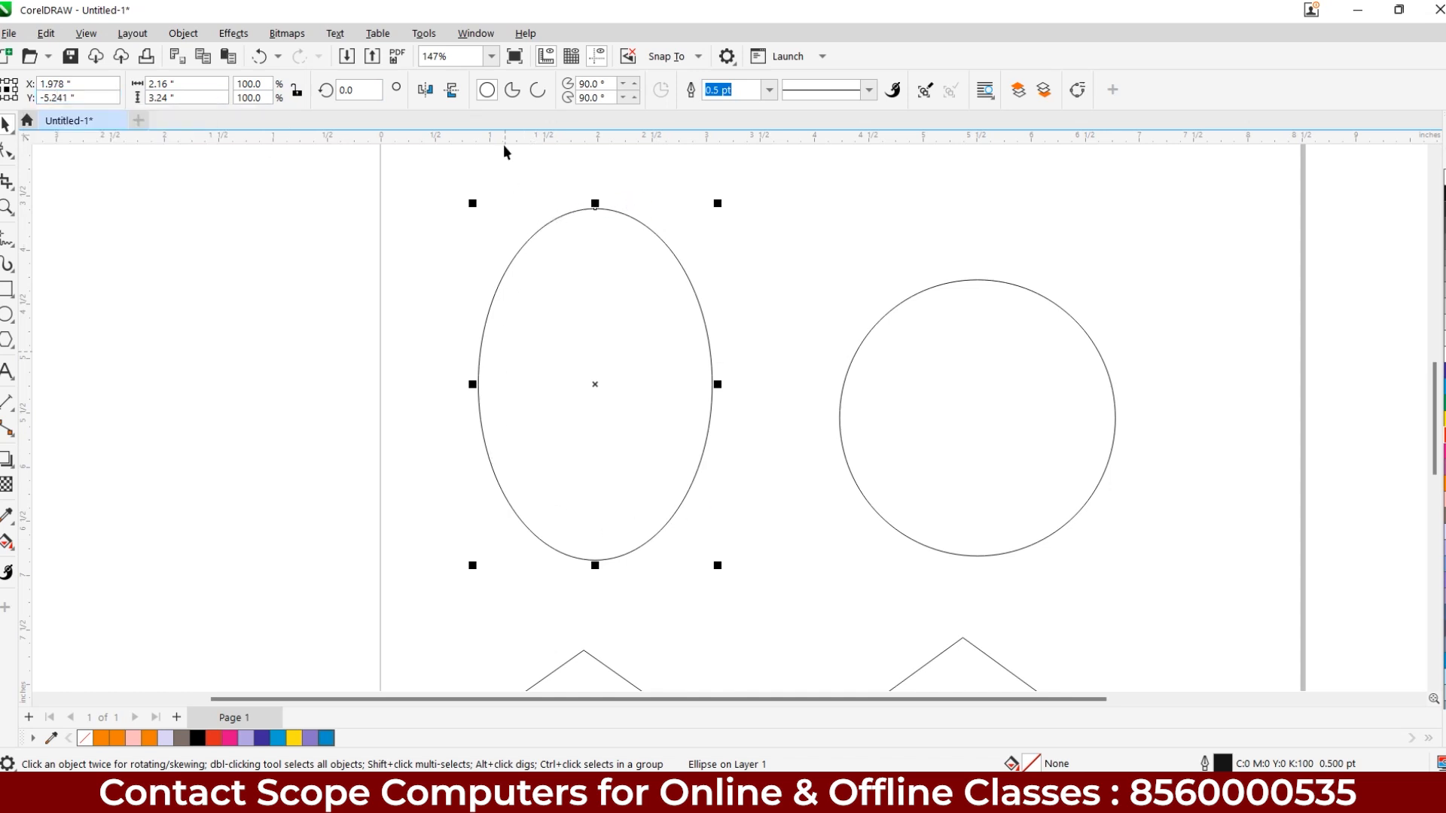
left_click(510, 101)
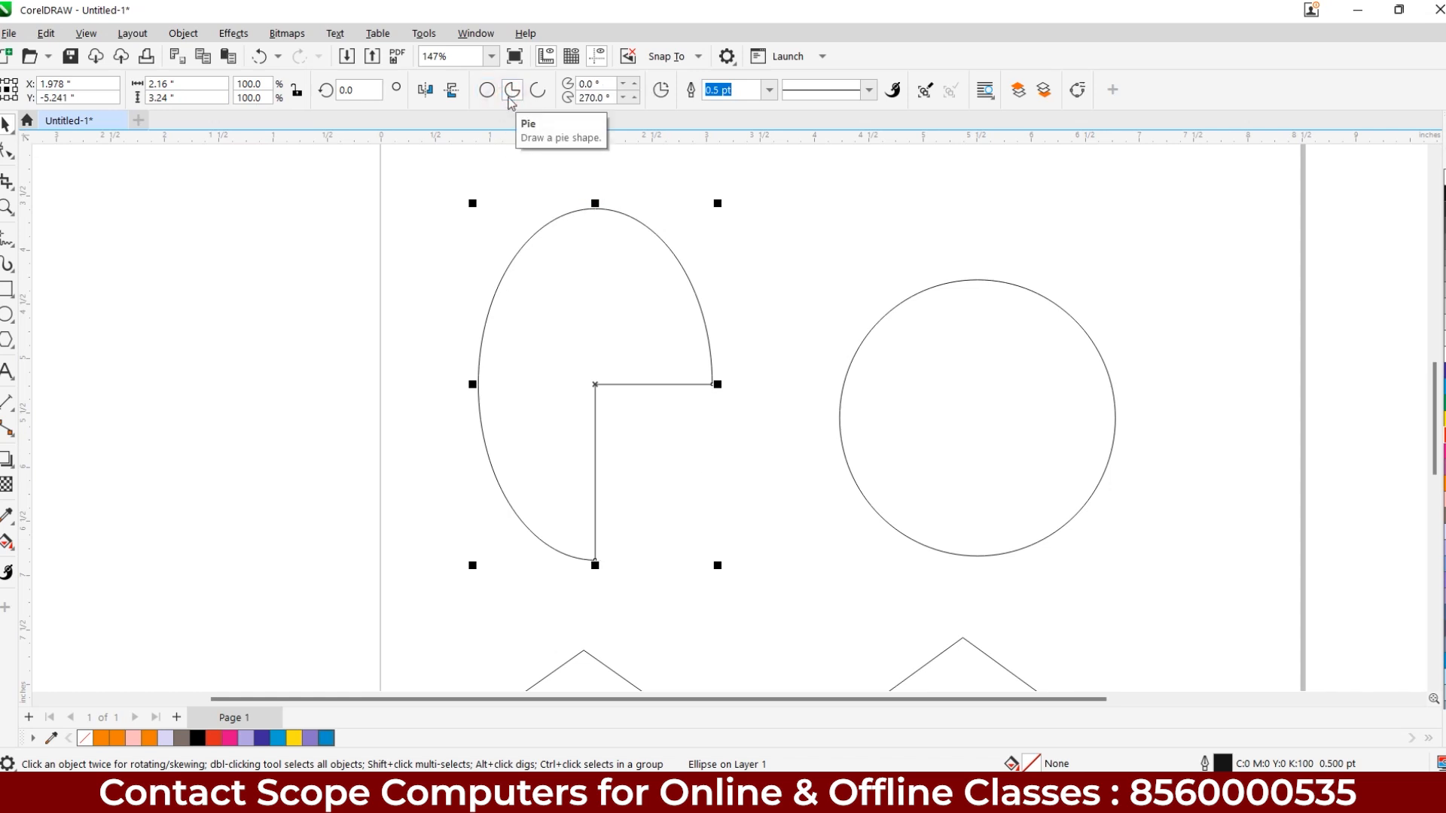
left_click(534, 96)
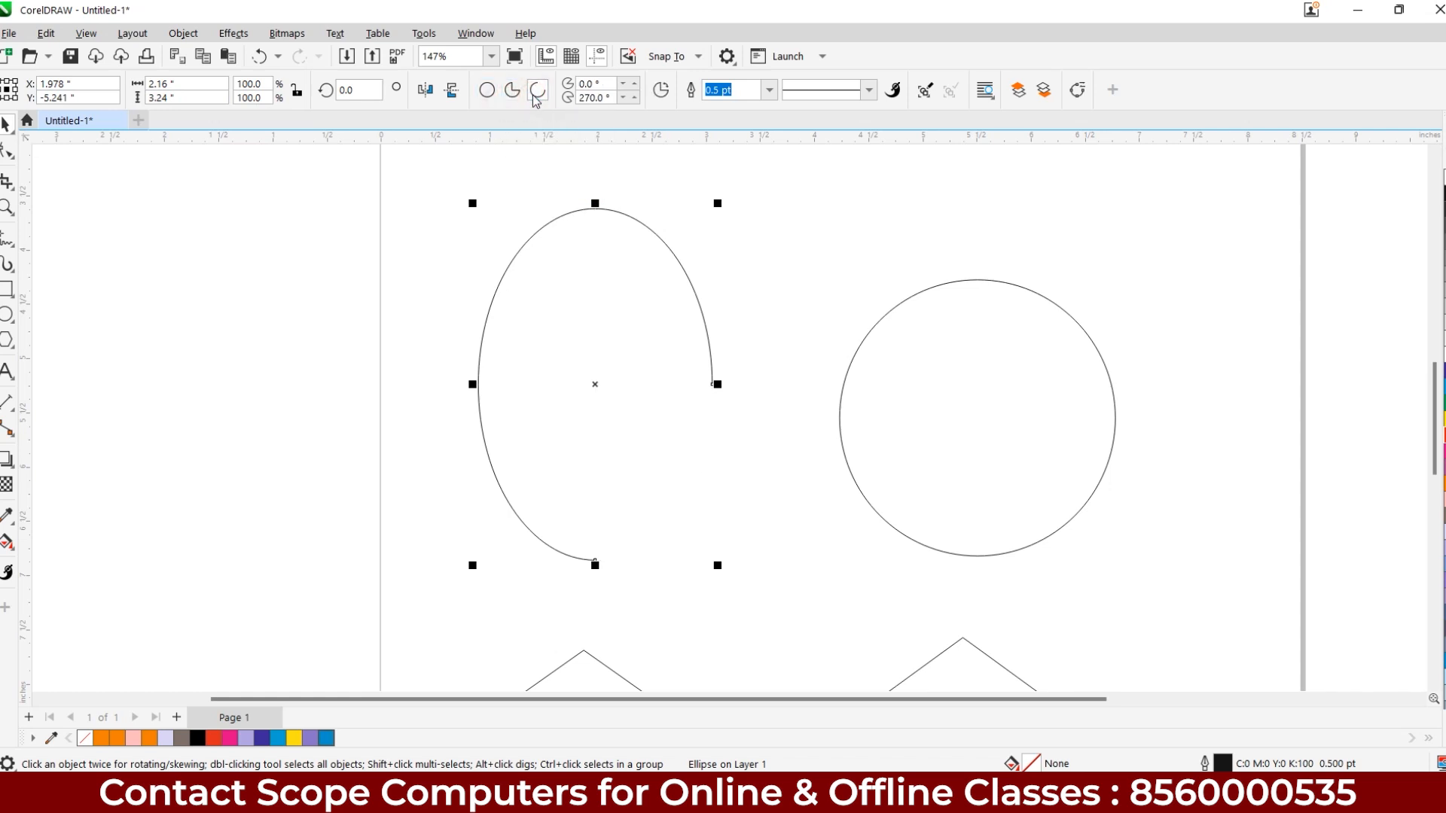
Set the elliptical arc's ending angle to 180° and convert it into a pie shape.
double_click(602, 96)
type("180")
key("Return")
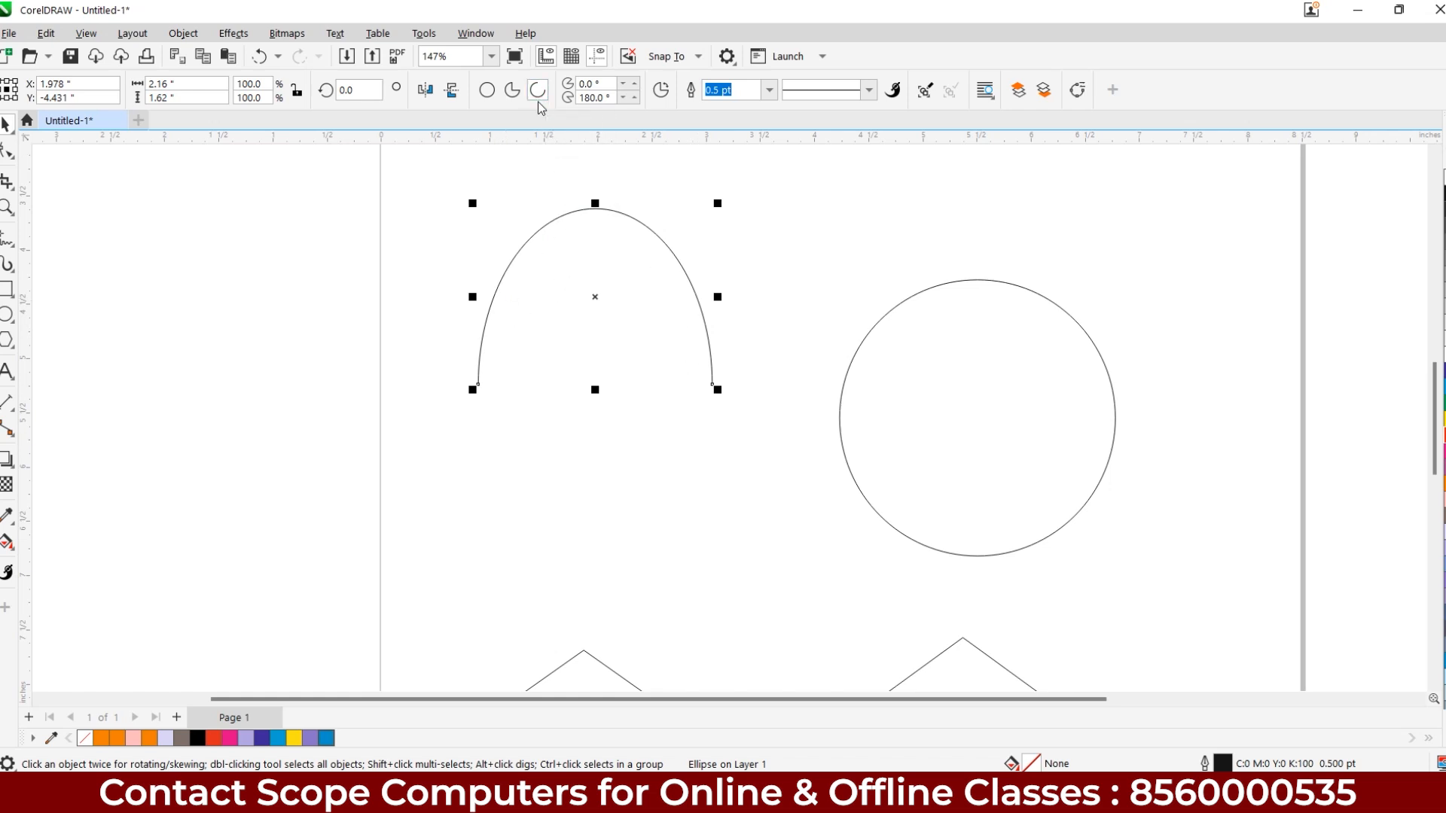
left_click(514, 92)
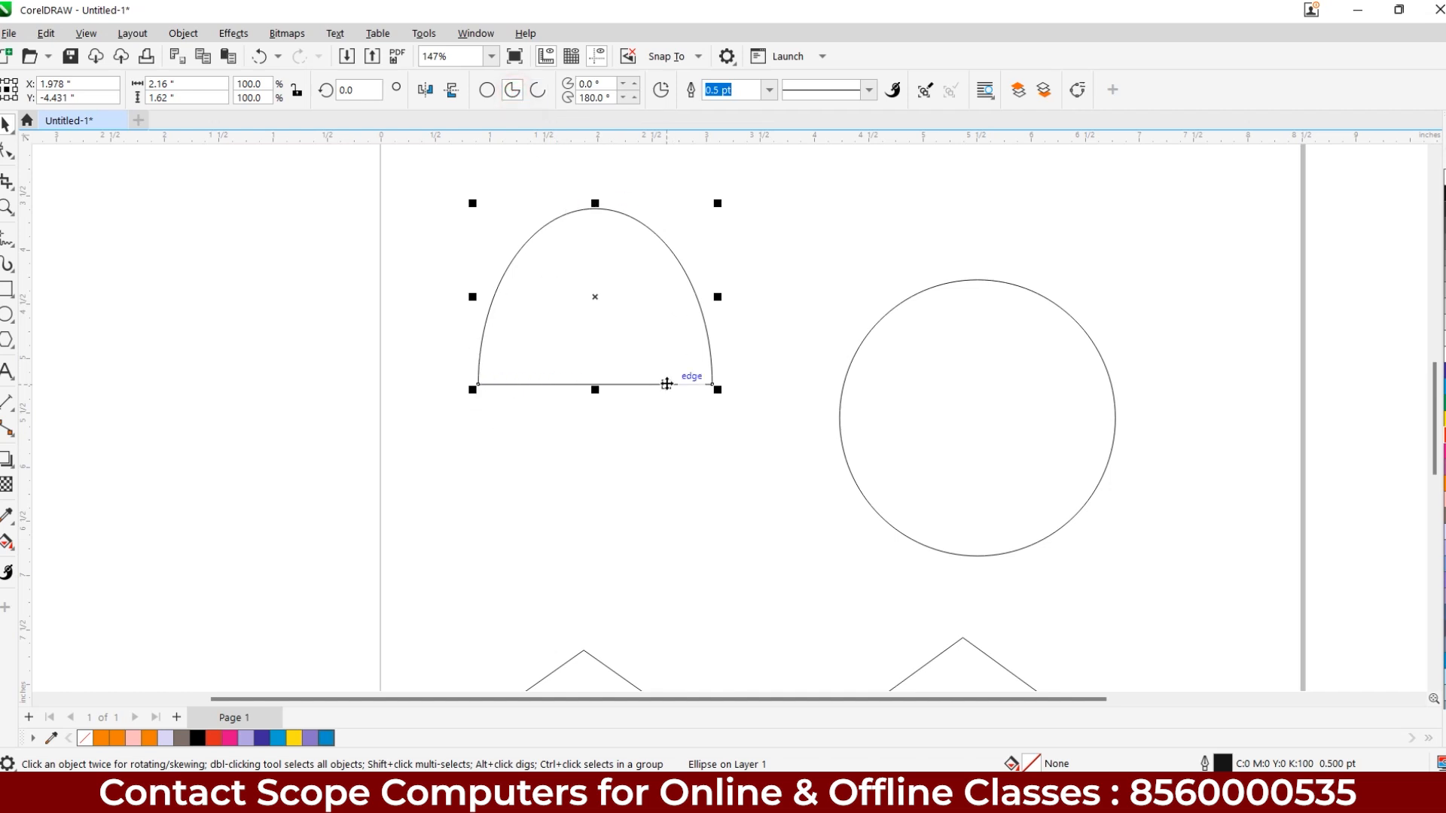
Set the starting angle of the half-ellipse pie to 90°.
left_click(599, 97)
left_click(595, 84)
type("90")
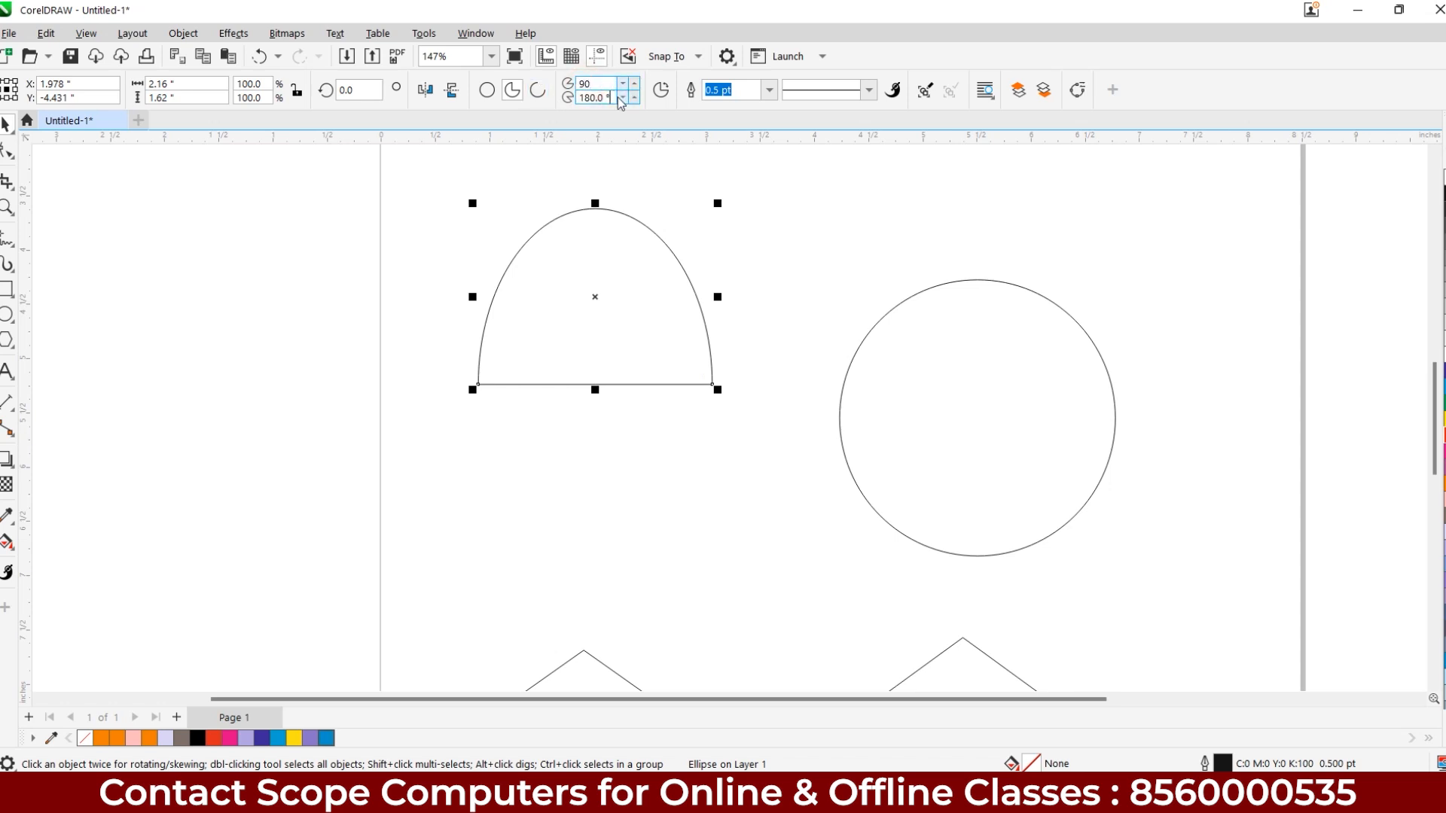
key("Return")
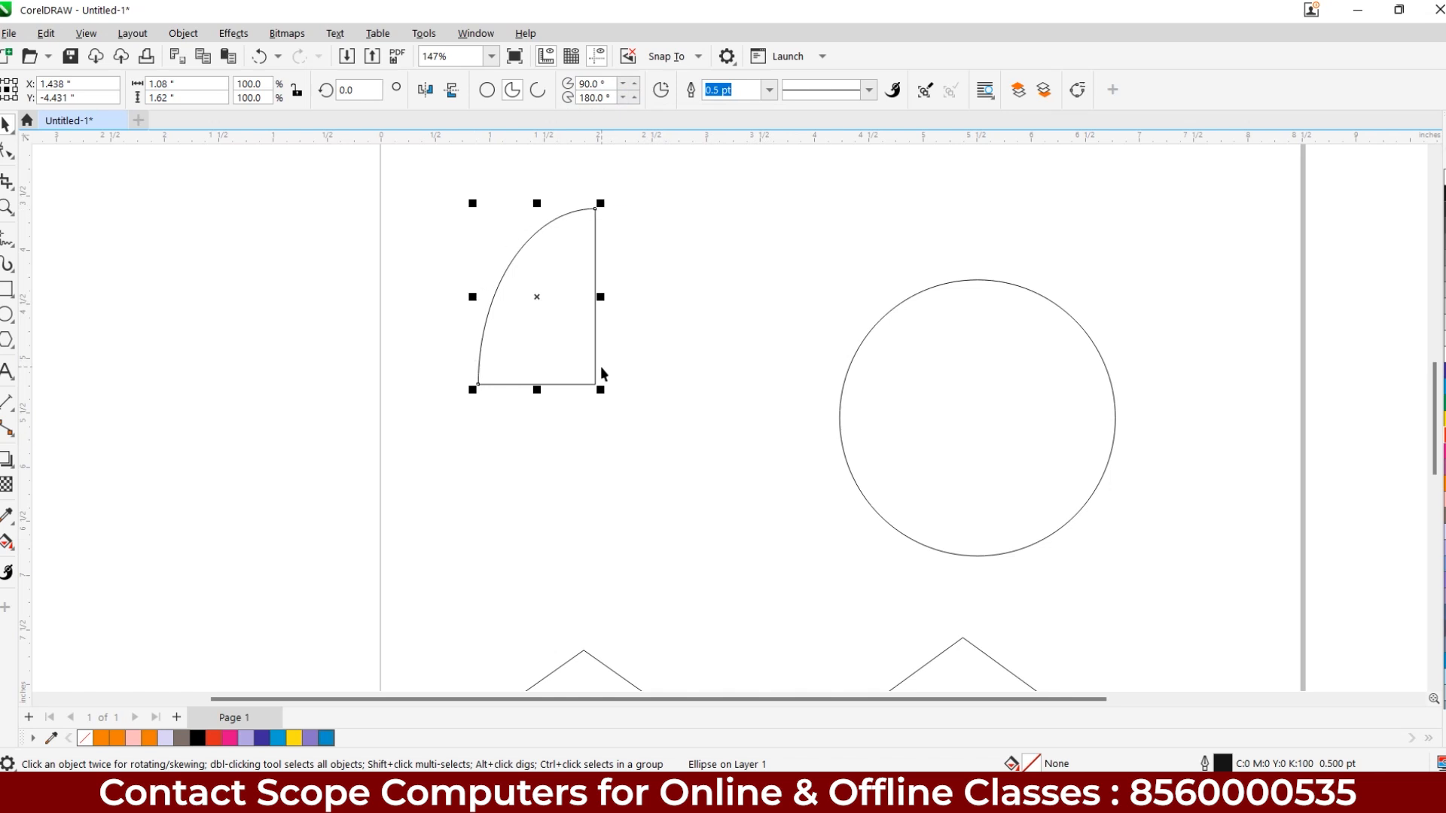
Set the pie's starting angle to 0° and its ending angle to 45°.
left_click(587, 83)
type("0")
key("Tab")
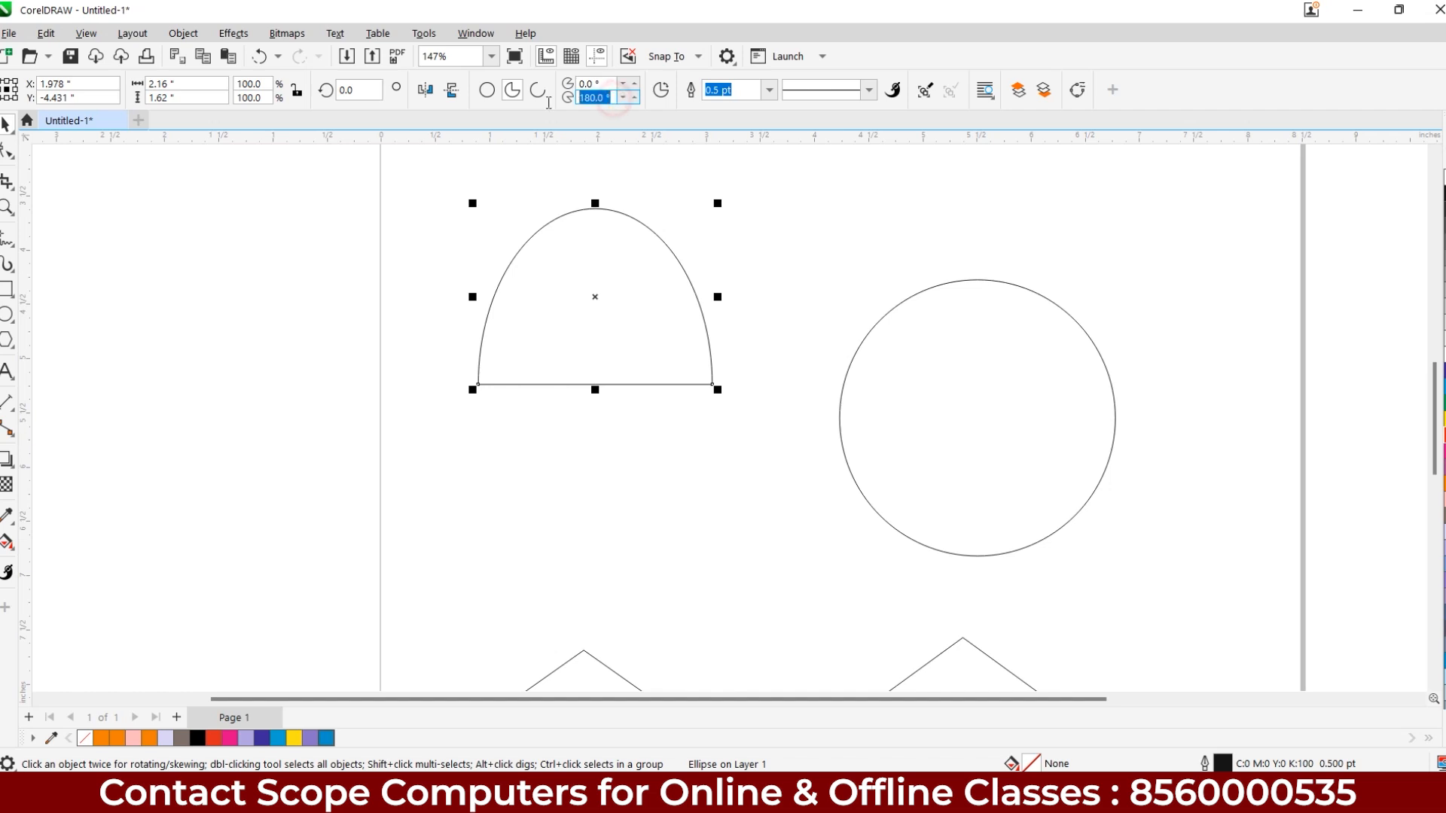
type("45")
key("Return")
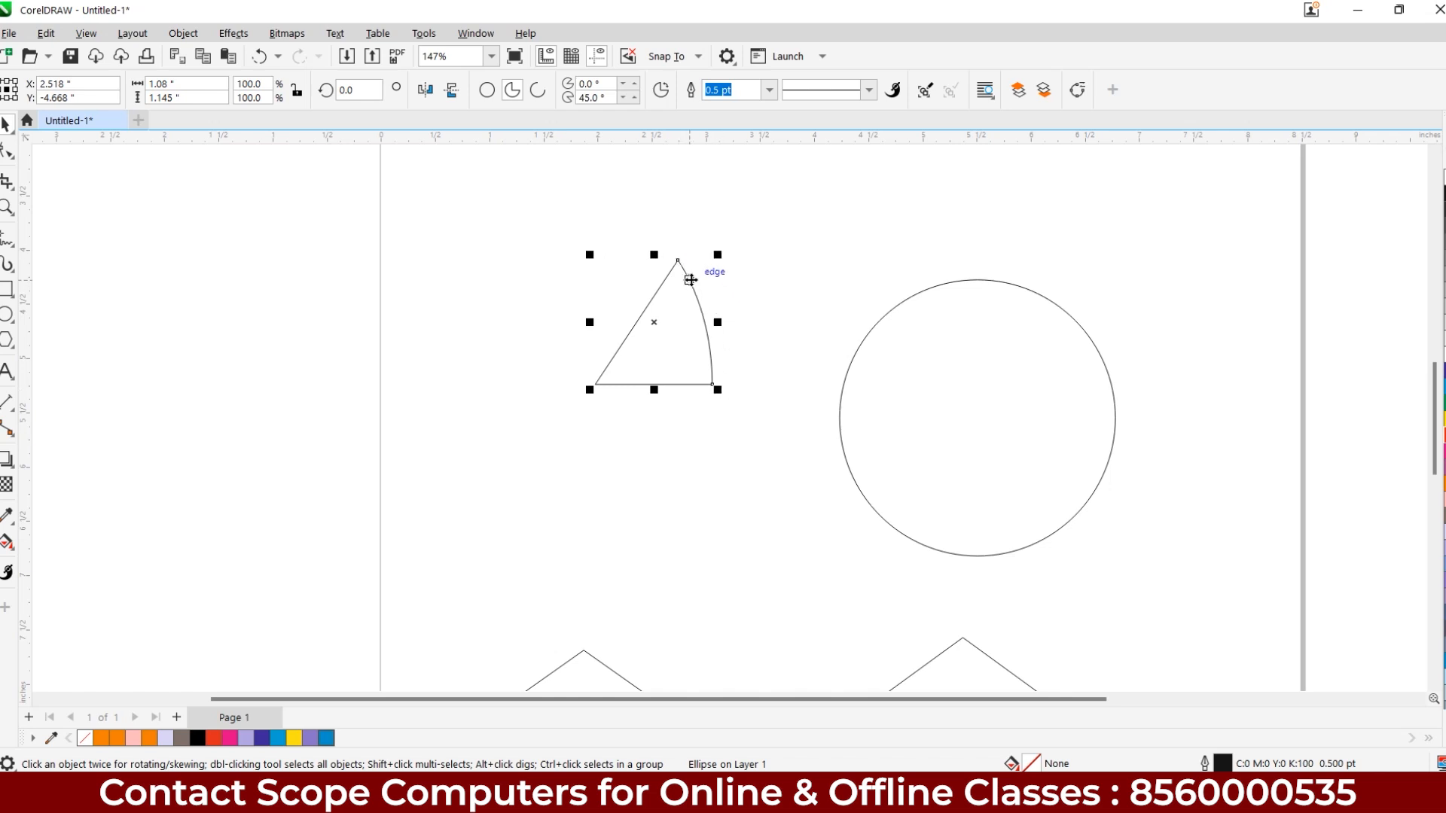
Convert the pie into an arc and try ending angles of 90° and 180° on it.
left_click(535, 93)
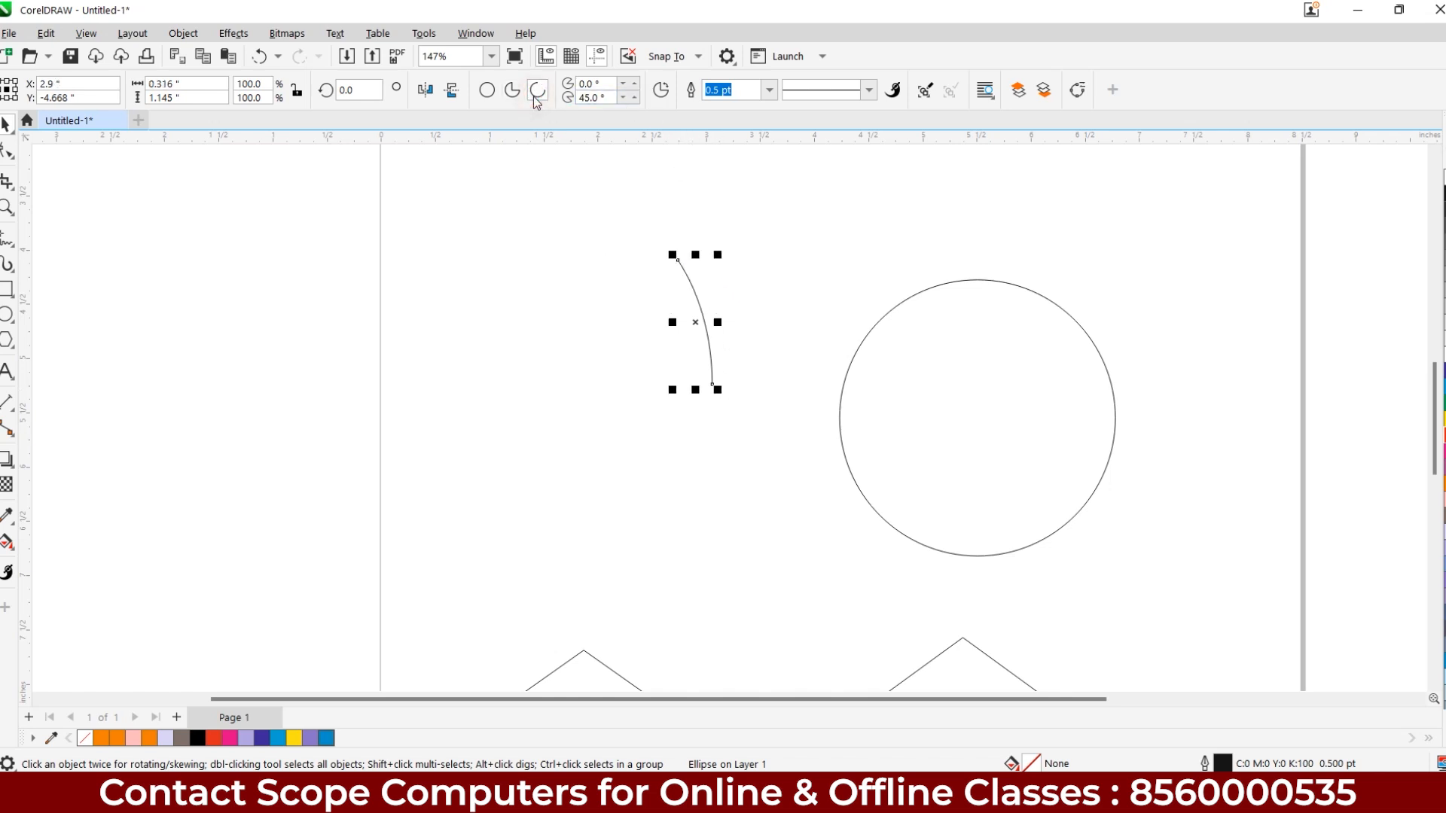
double_click(599, 98)
type("9")
type("0")
key("Return")
type("180")
key("Return")
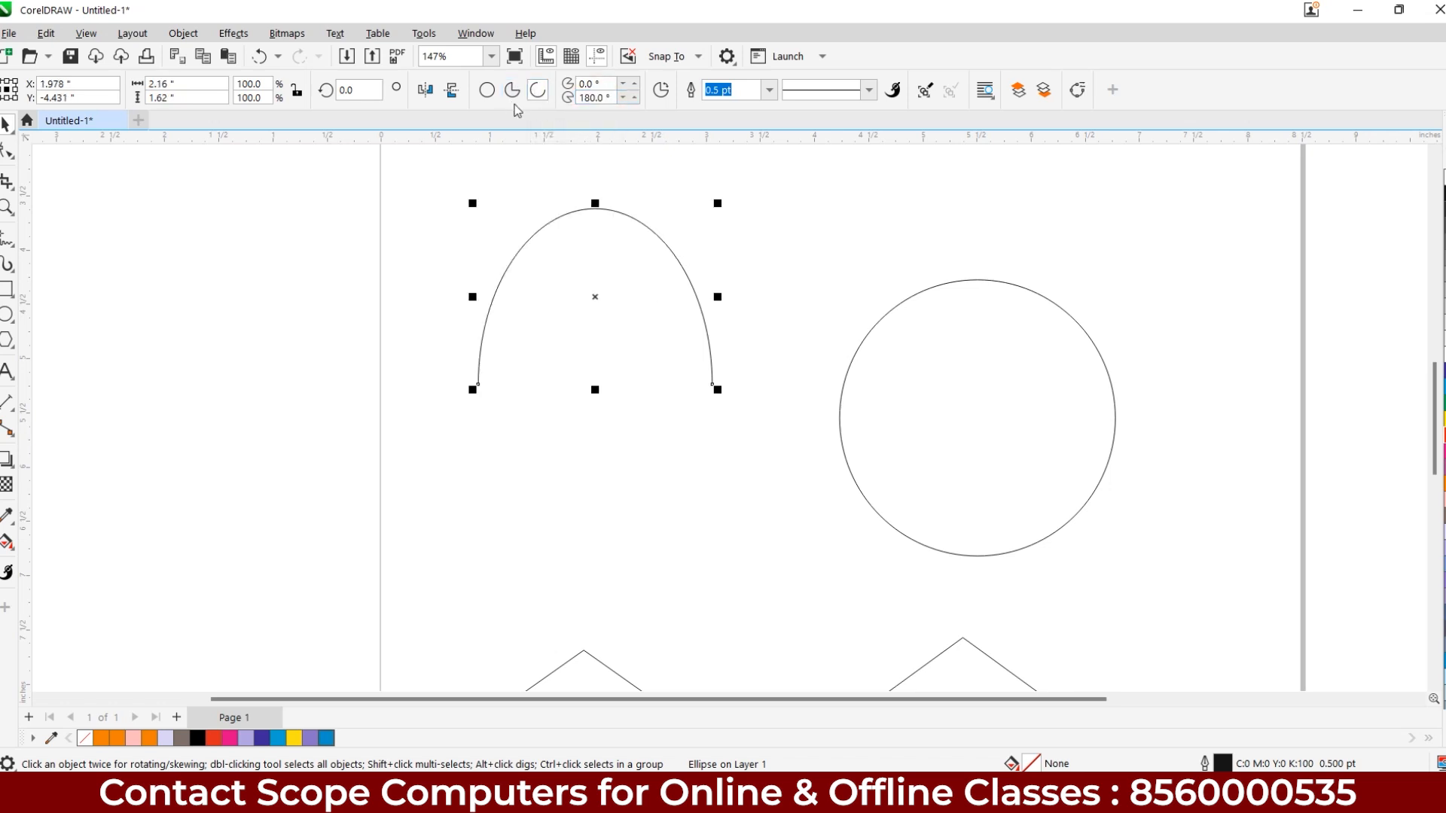
Reverse the elliptical arc's direction twice, and reset the shape through Pie and Ellipse to a 0° to 270° arc.
left_click(657, 104)
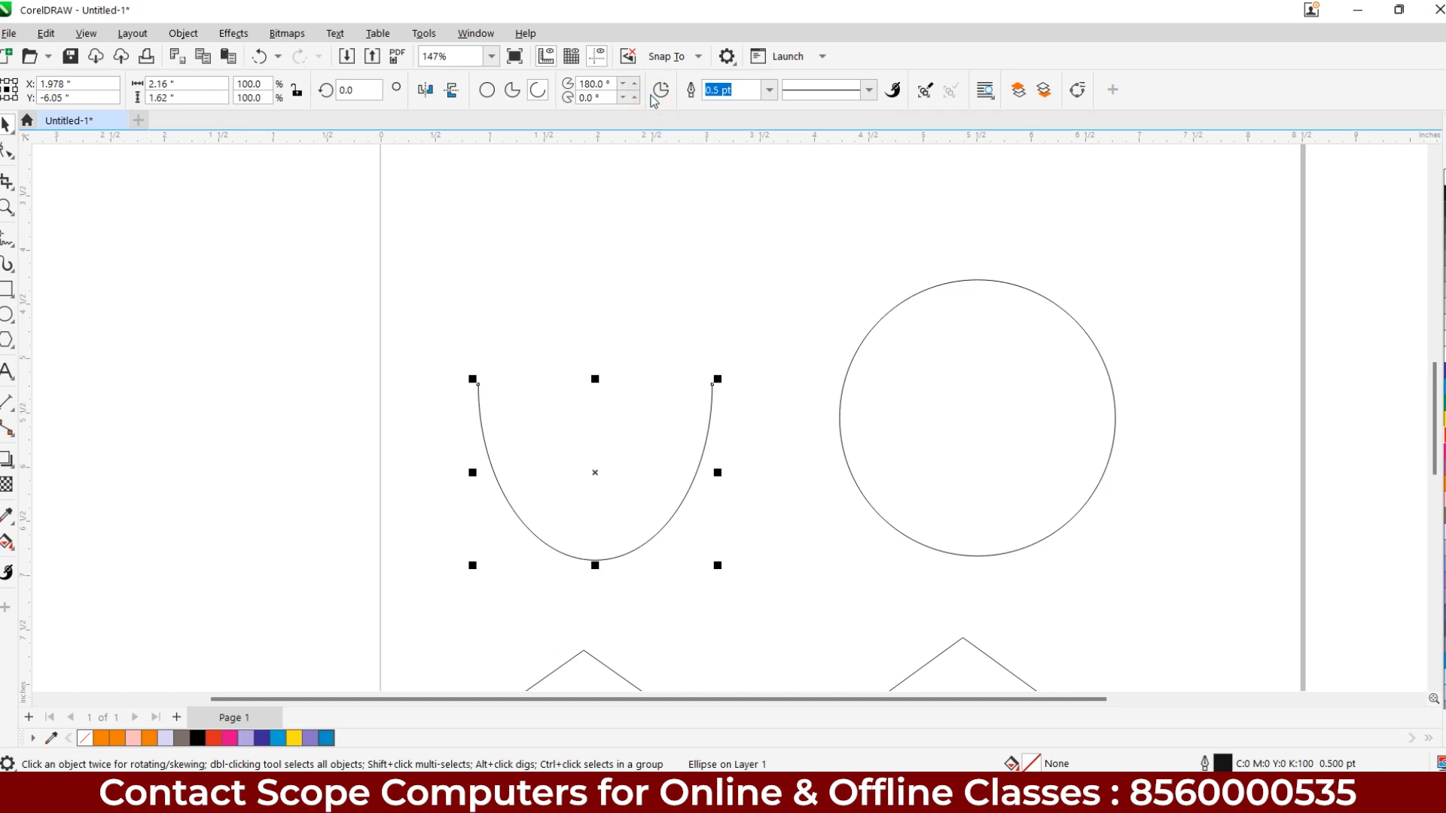
left_click(657, 98)
left_click(511, 94)
left_click(487, 92)
left_click(513, 91)
left_click(538, 93)
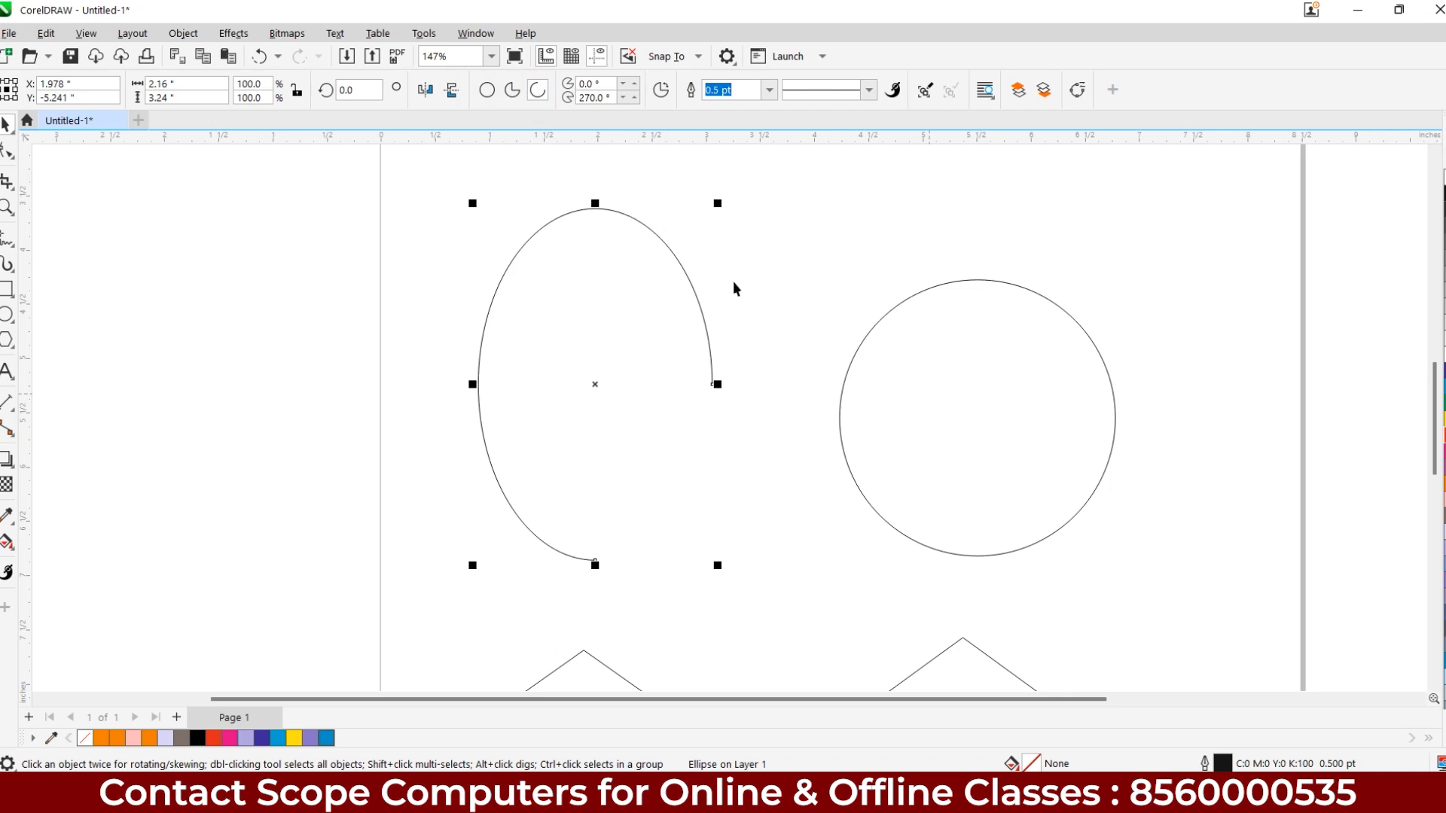
Convert the circle into a 180° arc and change its direction to keep the lower half.
left_click(833, 428)
left_click(840, 441)
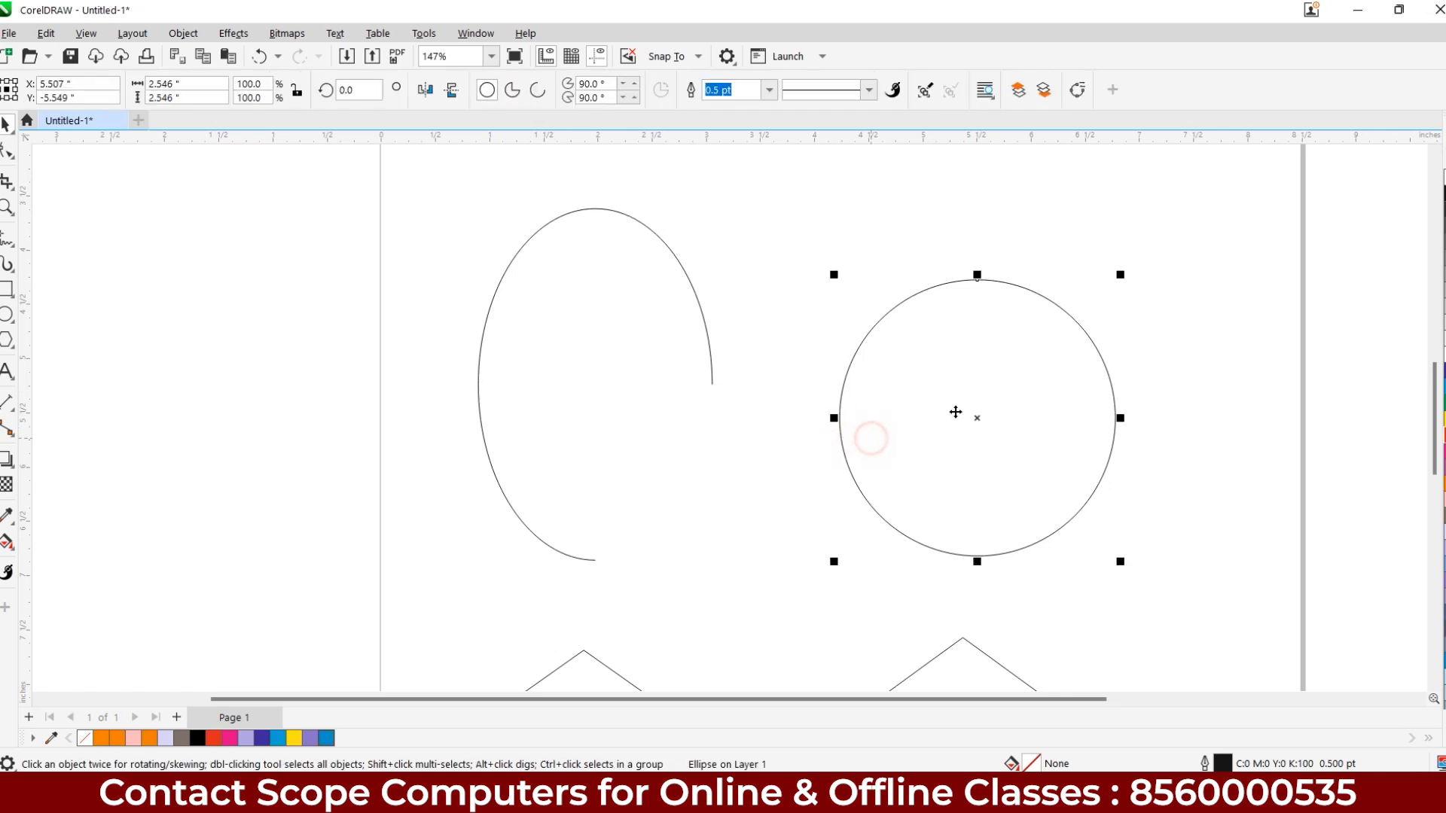
left_click(512, 91)
left_click(538, 91)
type("180")
key("Return")
left_click(661, 91)
Set the outline width of the half-circle arc to 8.0 pt.
left_click_drag(769, 486, 484, 419)
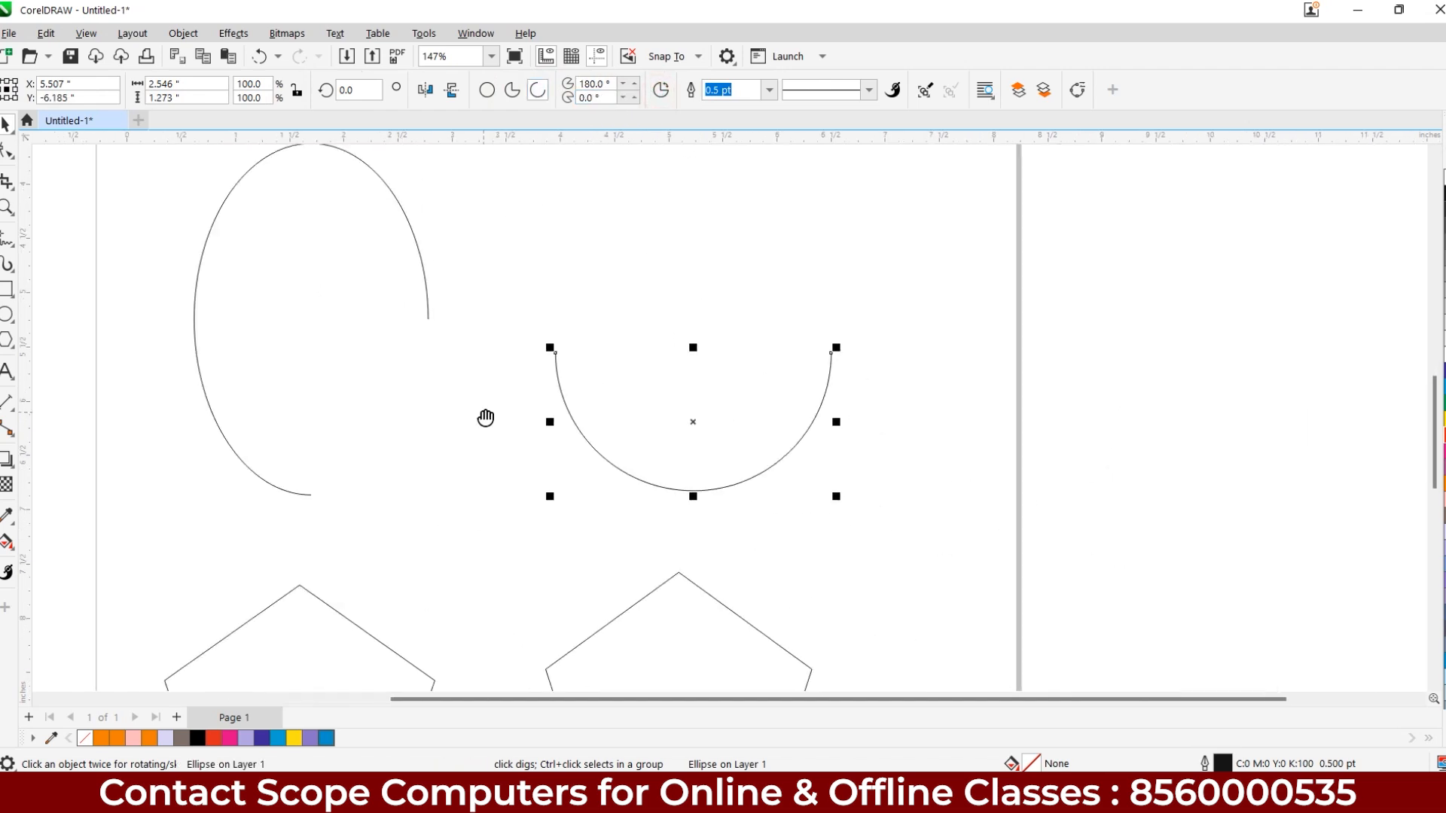
left_click_drag(478, 290, 492, 339)
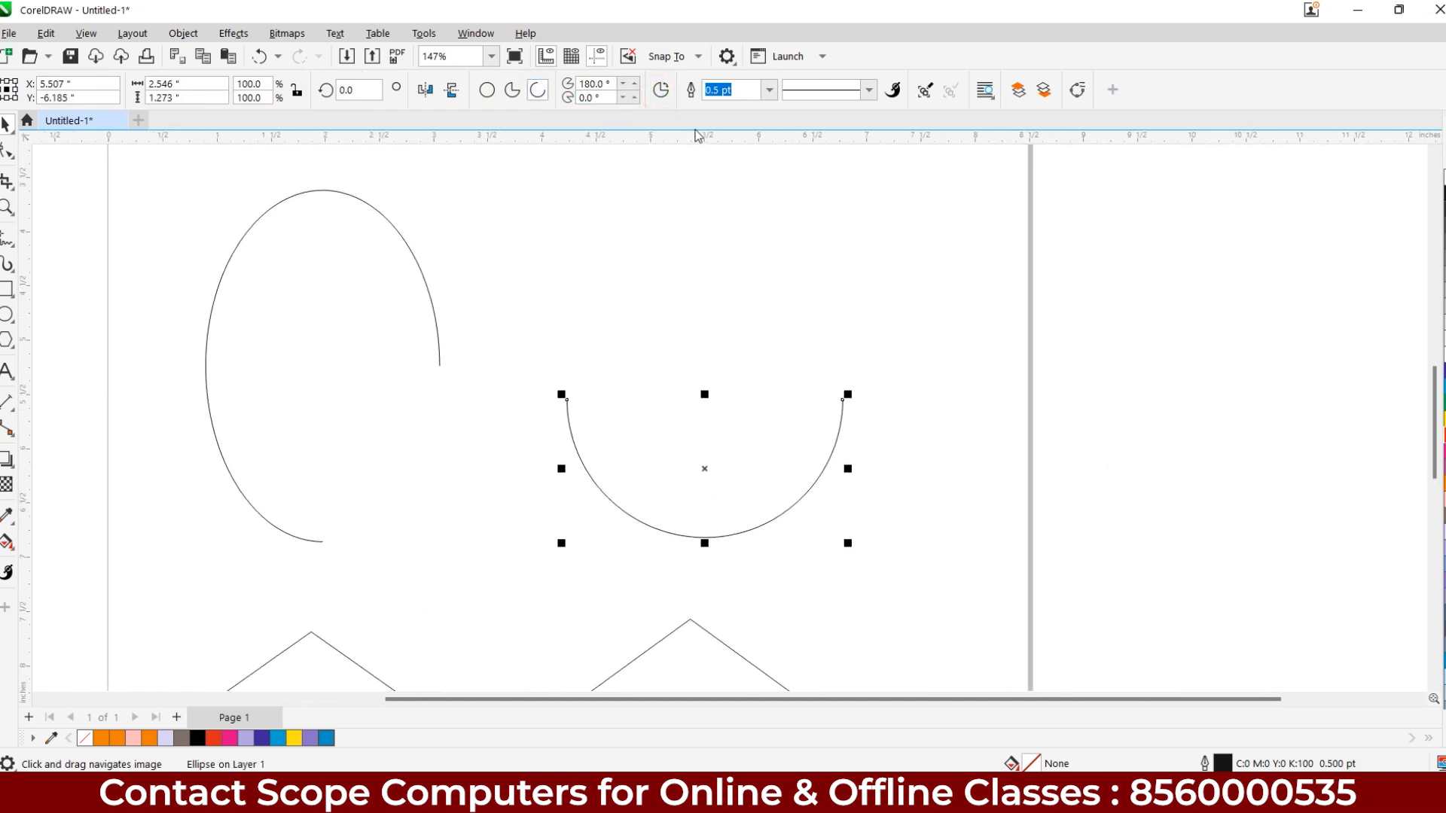
left_click(769, 89)
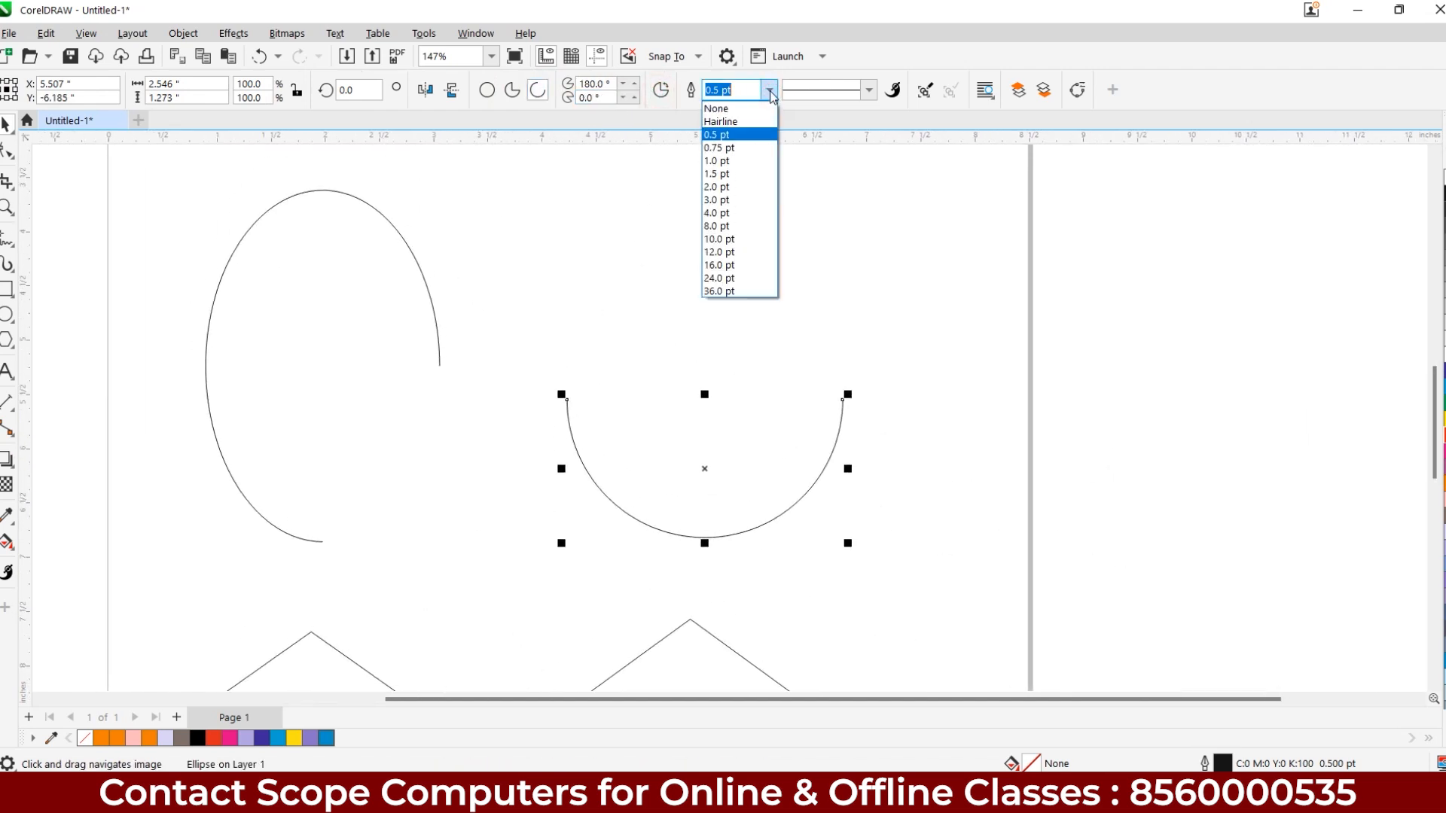
left_click(733, 228)
Try a dotted and a dashed line style on the half-circle arc and return it to a solid line.
left_click(869, 89)
left_click(828, 233)
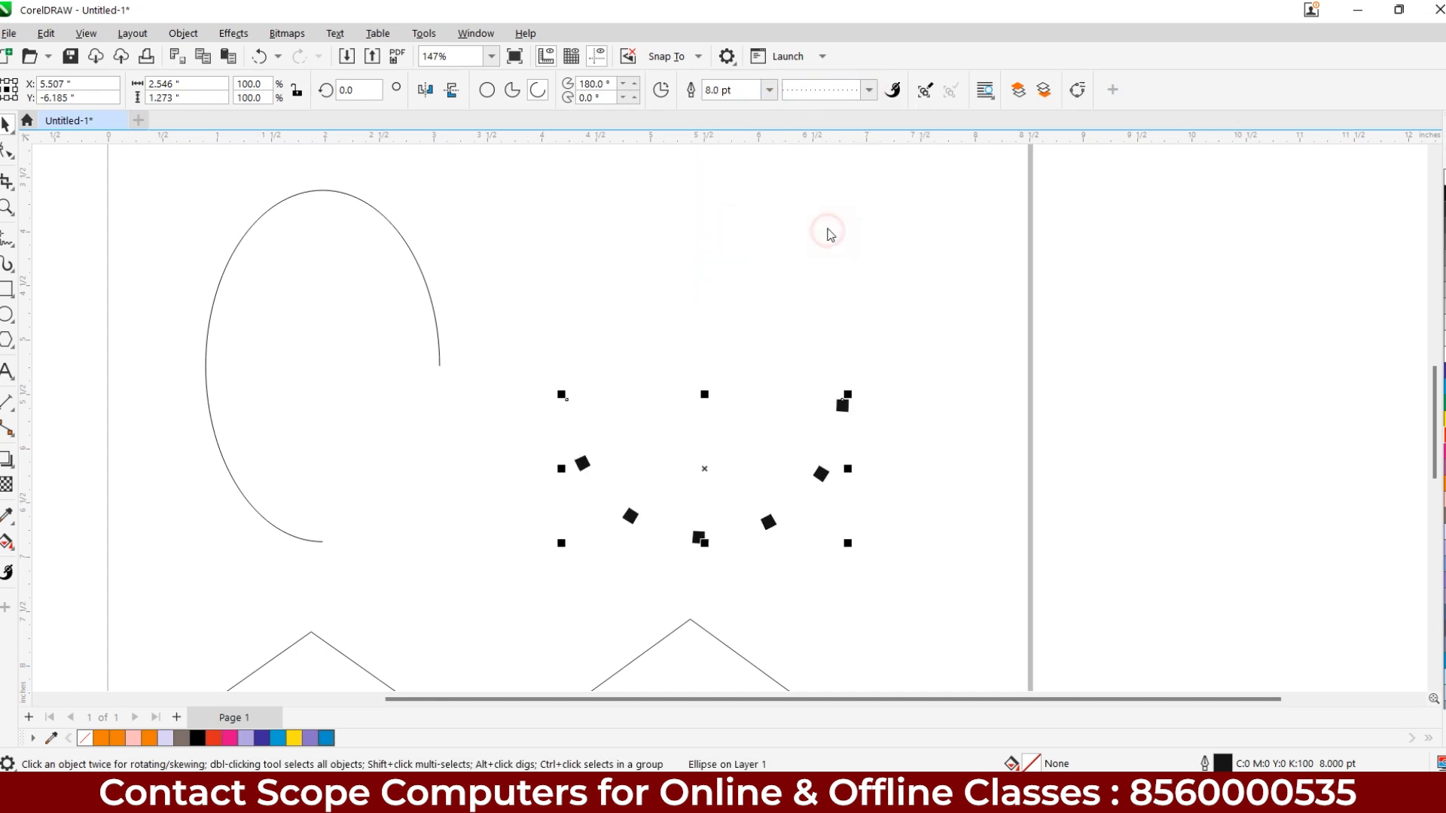
left_click(870, 90)
left_click(829, 326)
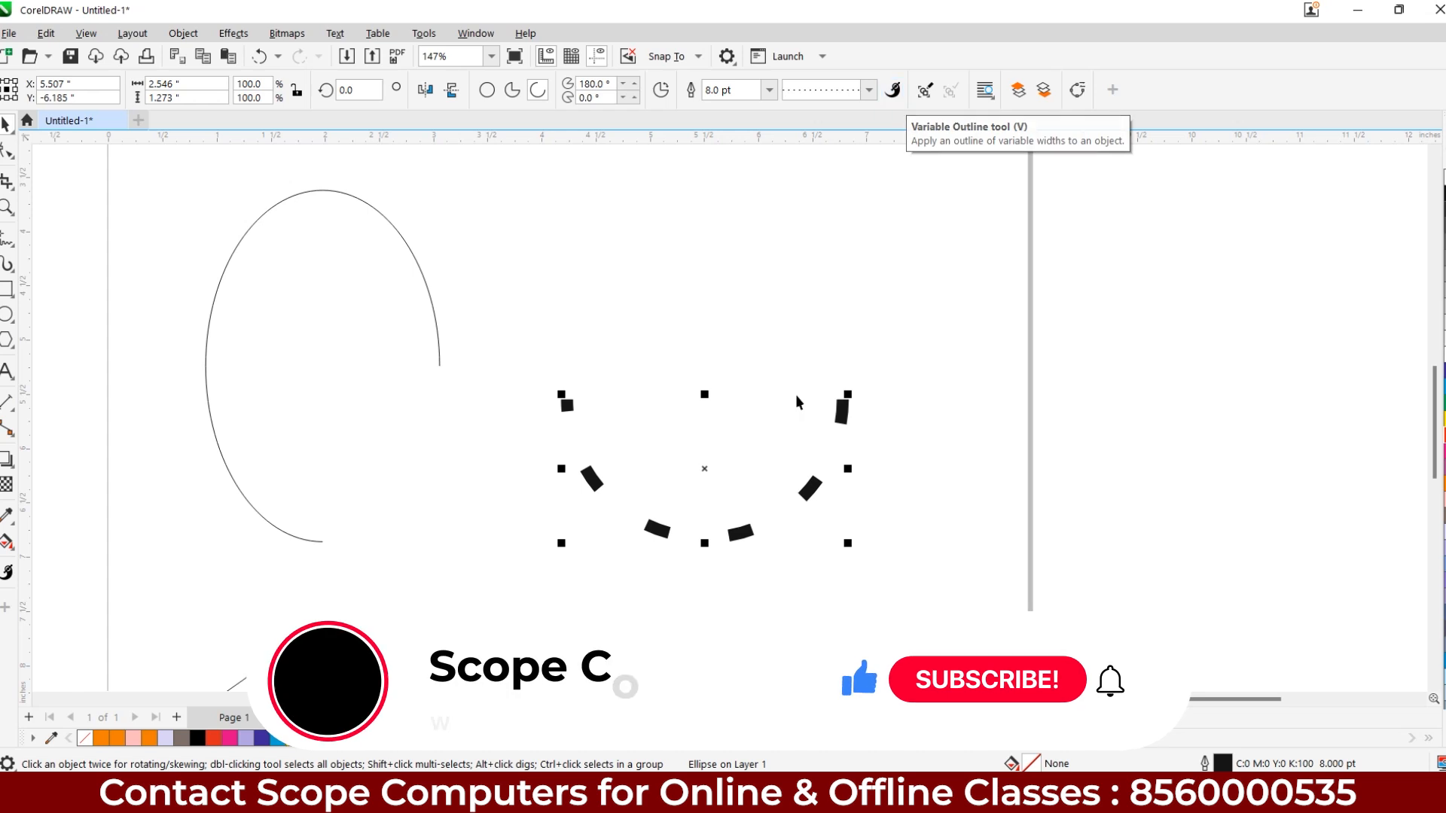
left_click(869, 90)
left_click(871, 136)
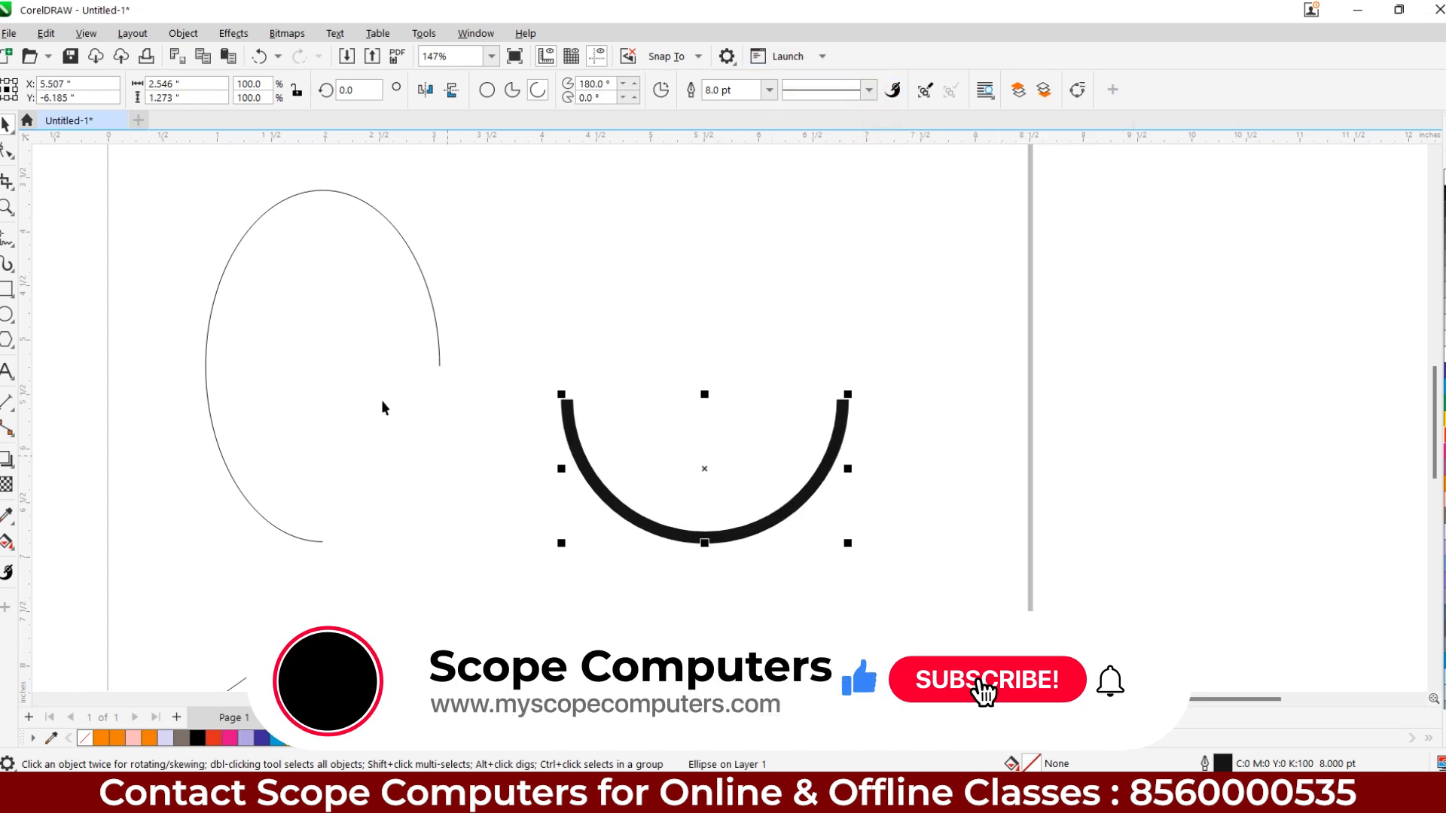
Give the tall elliptical arc a solid line style and a 2.0 pt outline width.
scroll(382, 407, "left", 3)
left_click(626, 314)
left_click(867, 89)
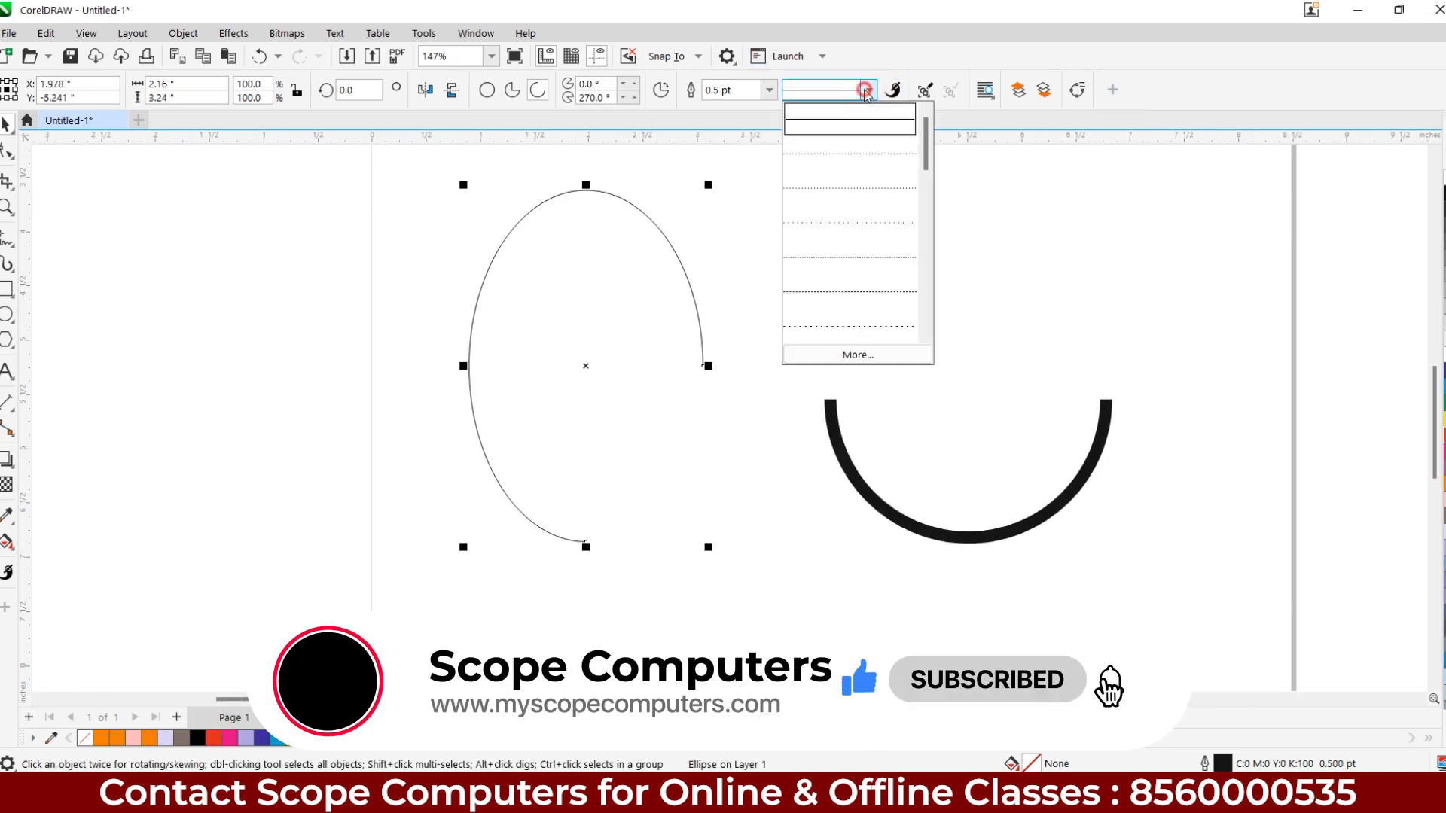
left_click(836, 130)
left_click(769, 90)
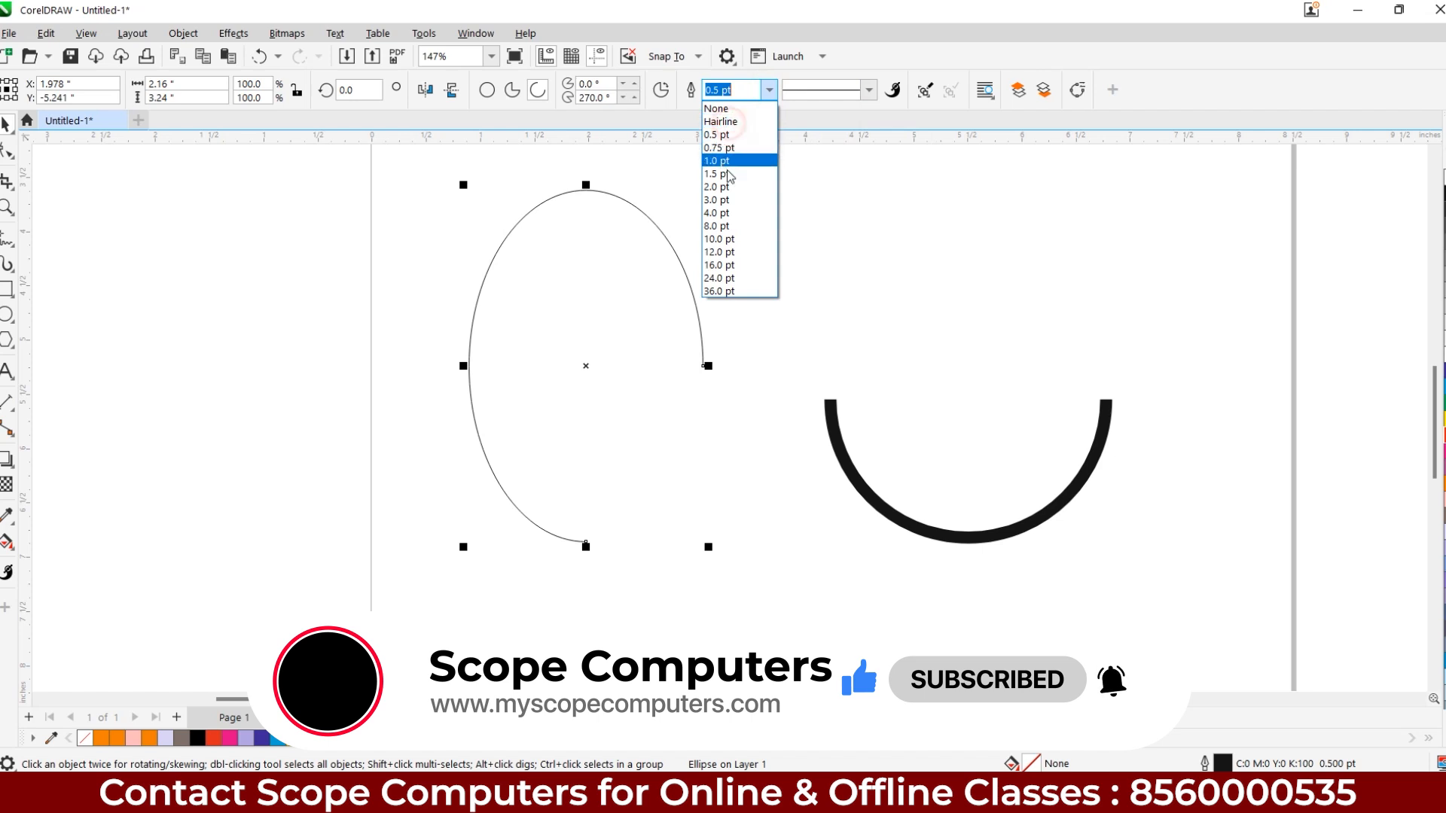
left_click(722, 186)
scroll(647, 266, "down", 1)
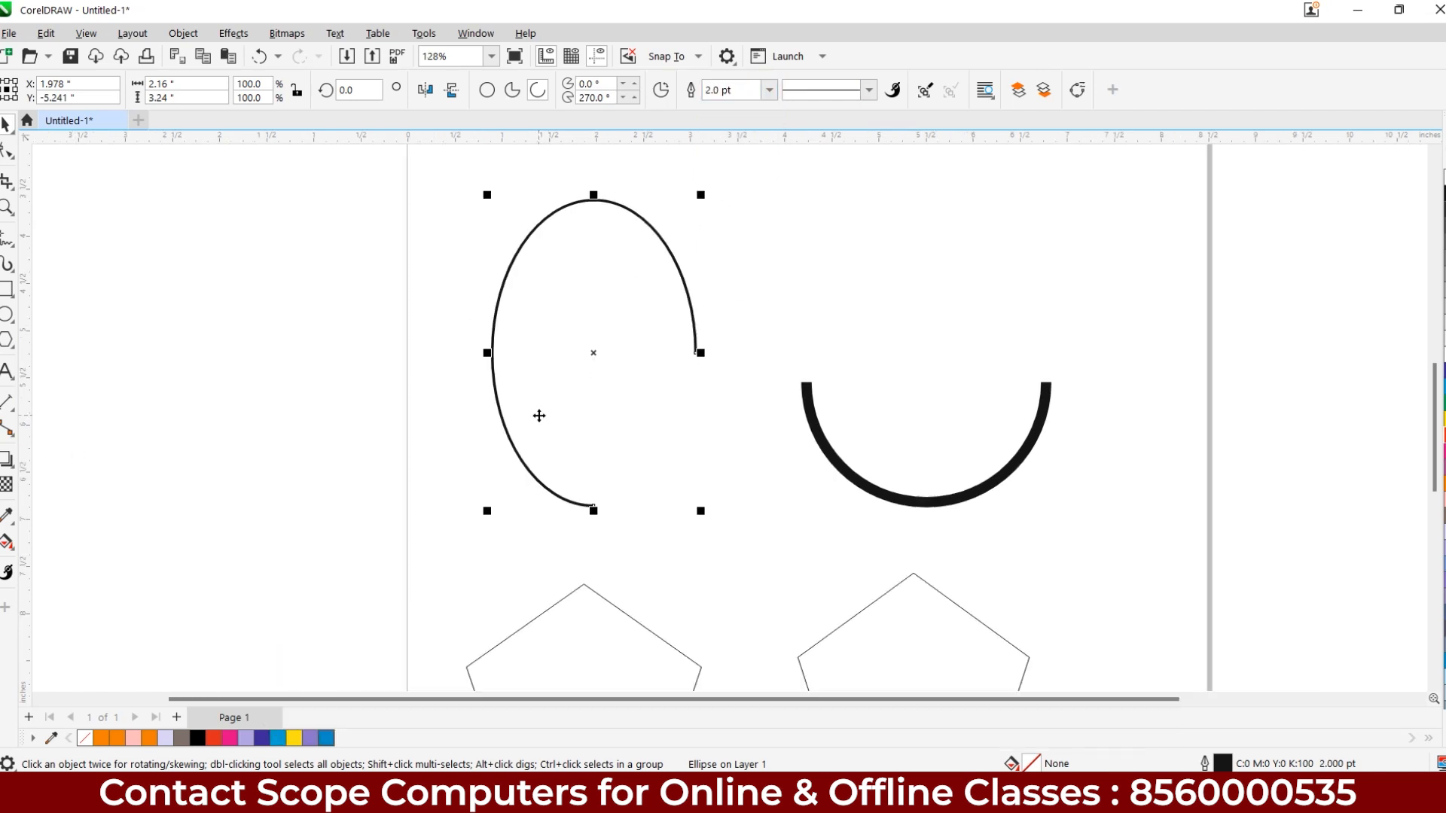
scroll(637, 401, "down", 1)
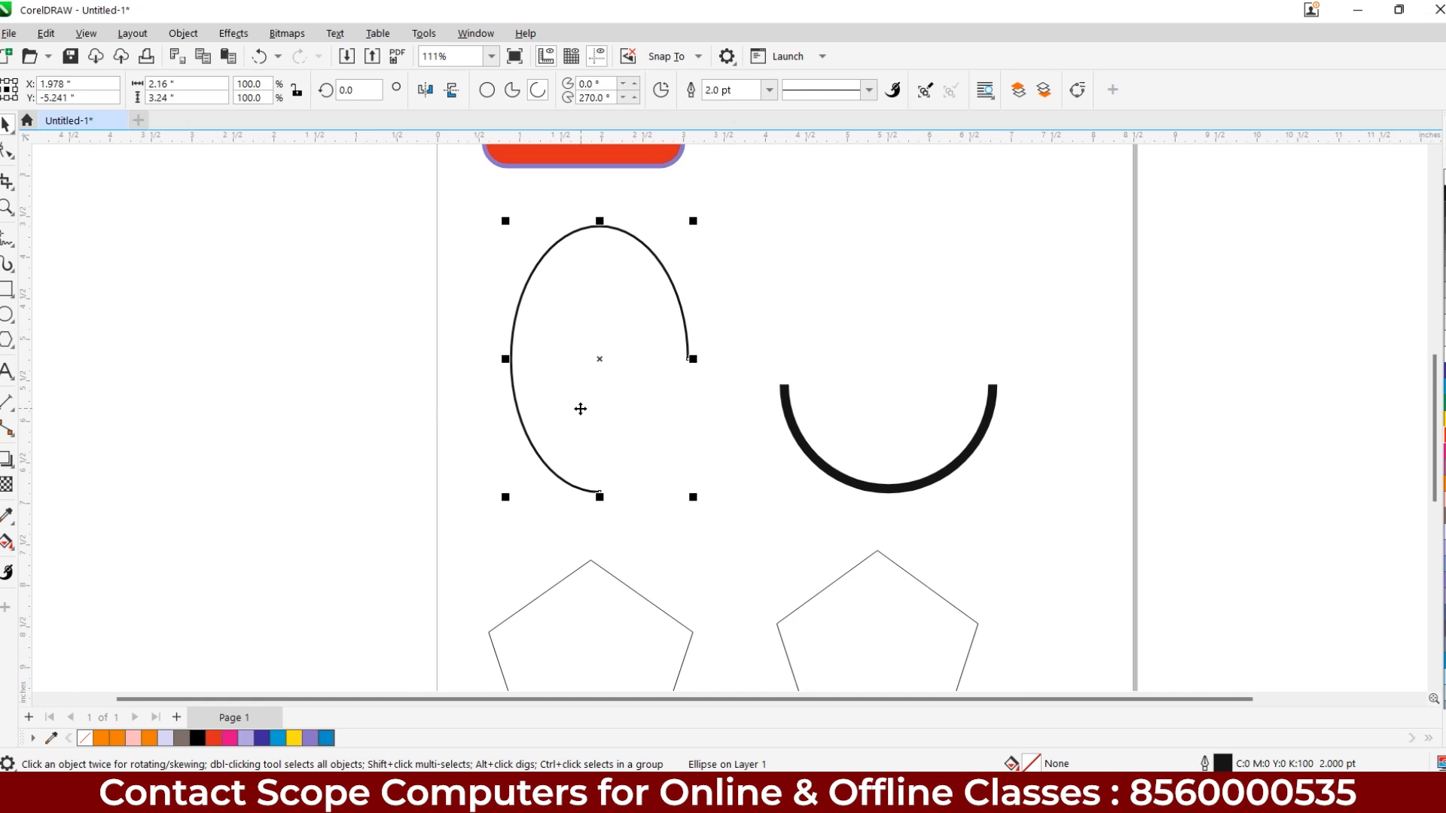
Examine the half-circle arc, the tall elliptical arc and the rounded red square, and look over the whole page.
double_click(797, 413)
left_click(675, 296)
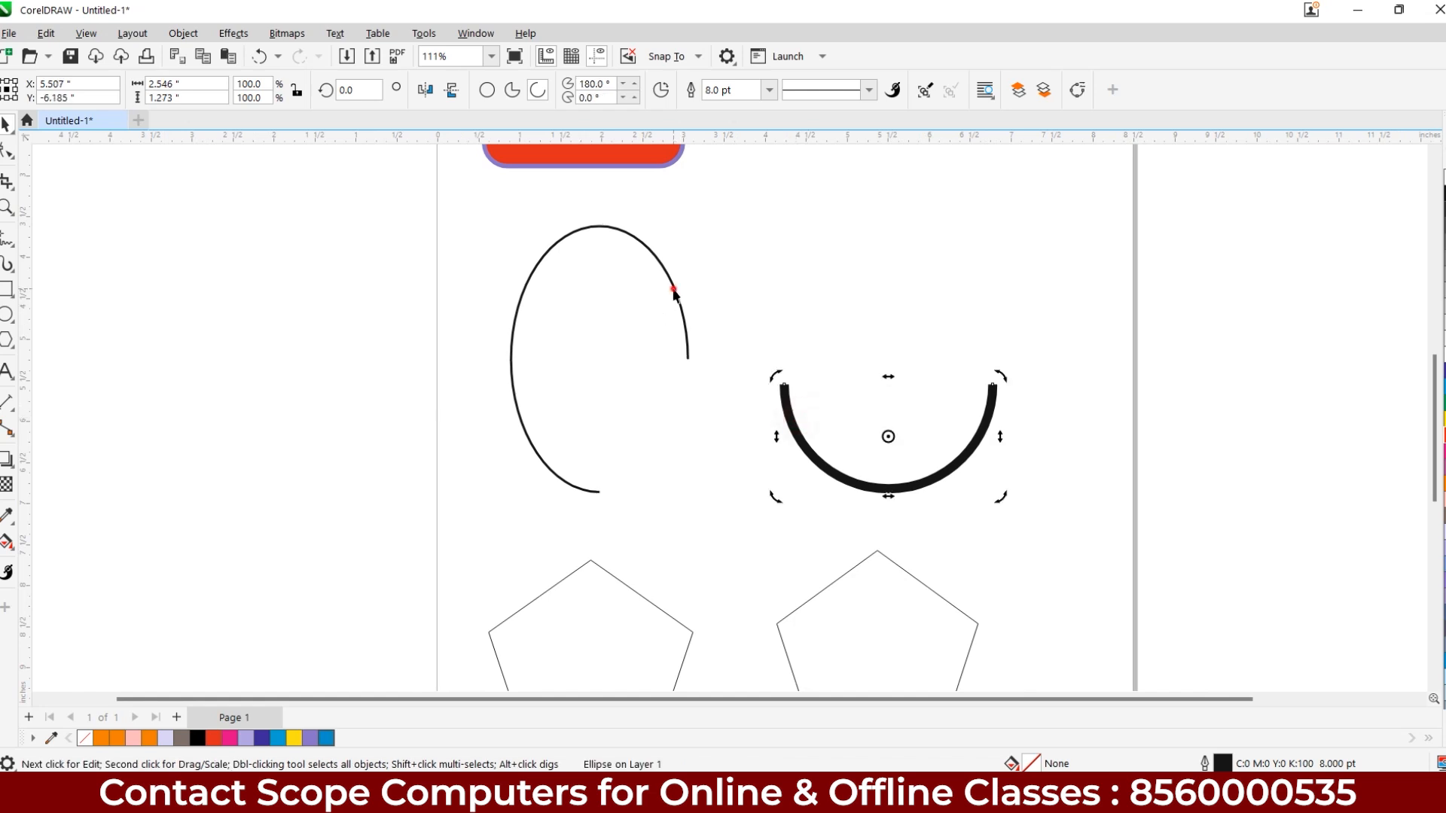
left_click_drag(697, 176, 575, 457)
left_click(692, 366)
left_click(450, 342)
scroll(655, 491, "down", 1)
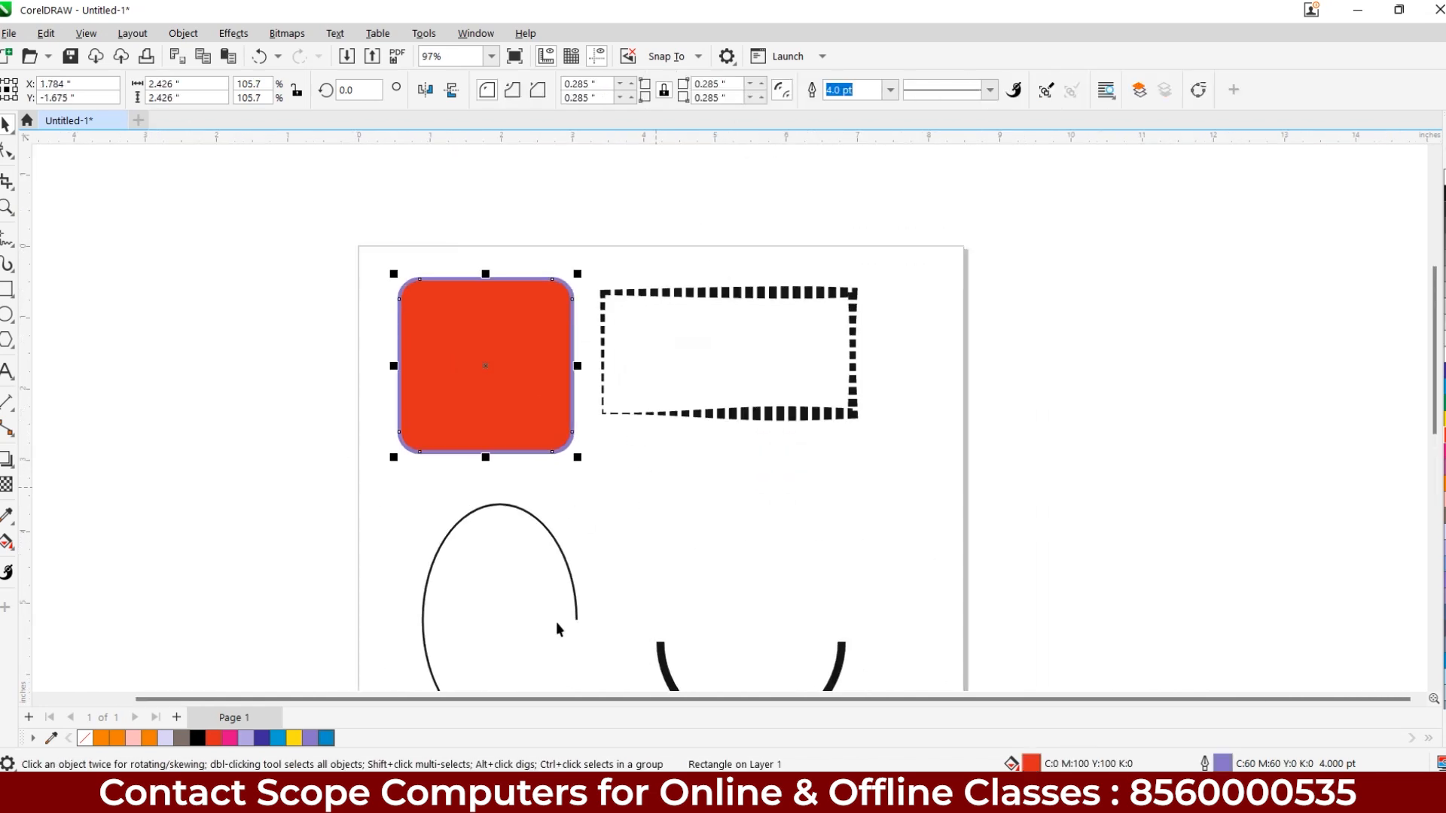
left_click_drag(547, 630, 593, 371)
scroll(594, 371, "down", 2)
scroll(594, 371, "up", 3)
scroll(593, 371, "down", 3)
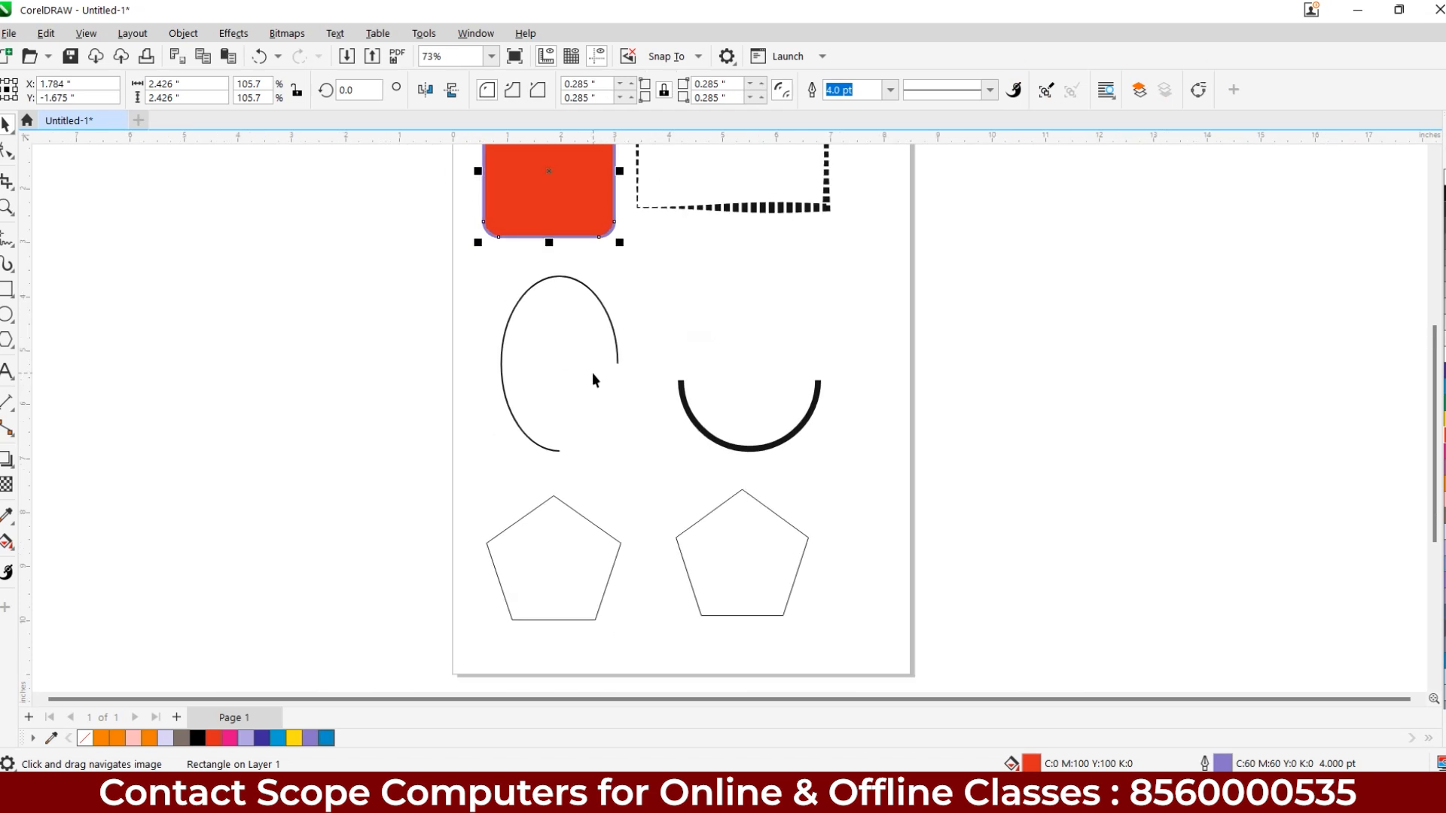
Set the number of sides of the pentagon below the tall elliptical arc to 8.
left_click(512, 526)
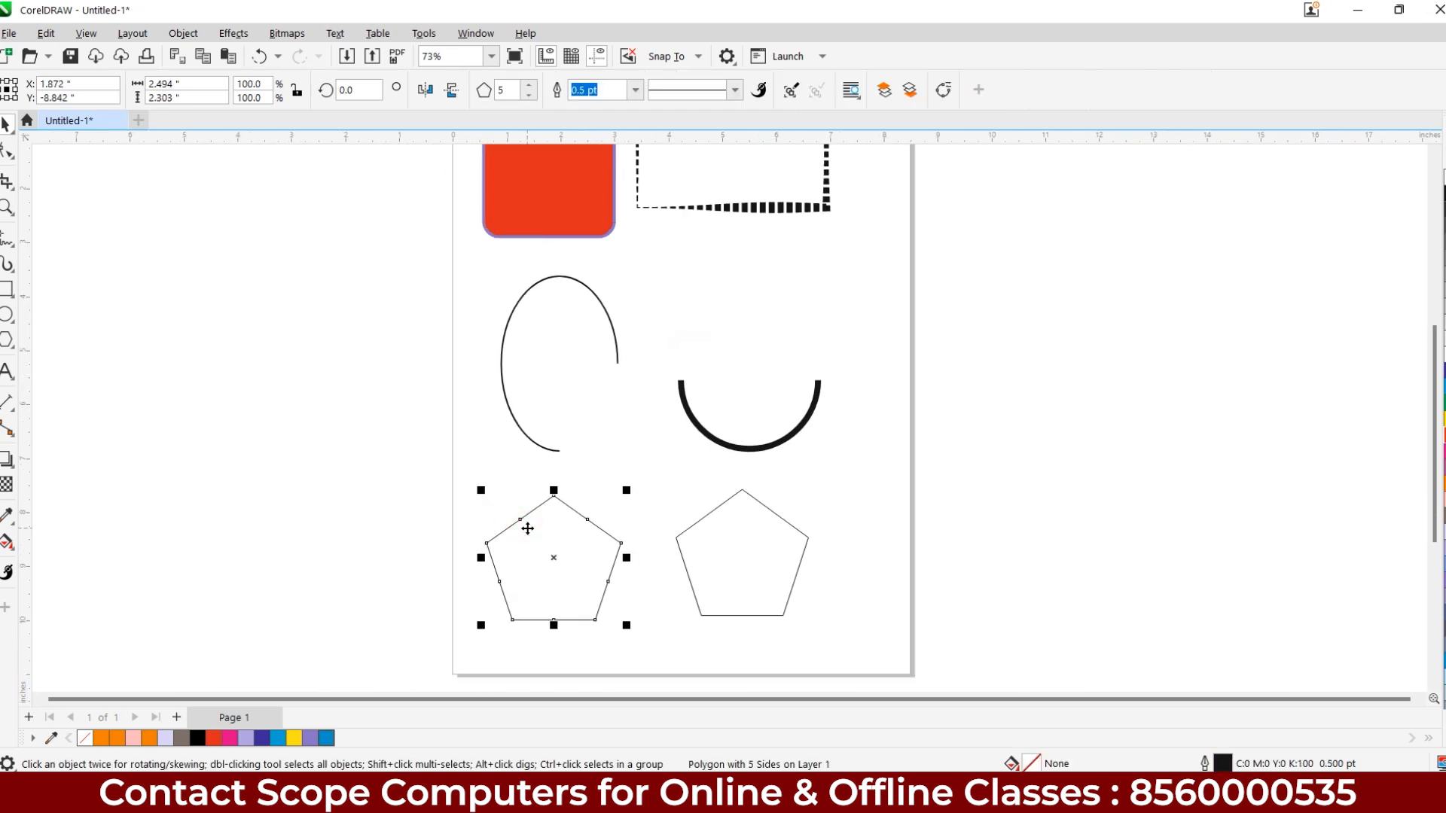
scroll(550, 571, "up", 4)
left_click_drag(549, 565, 561, 402)
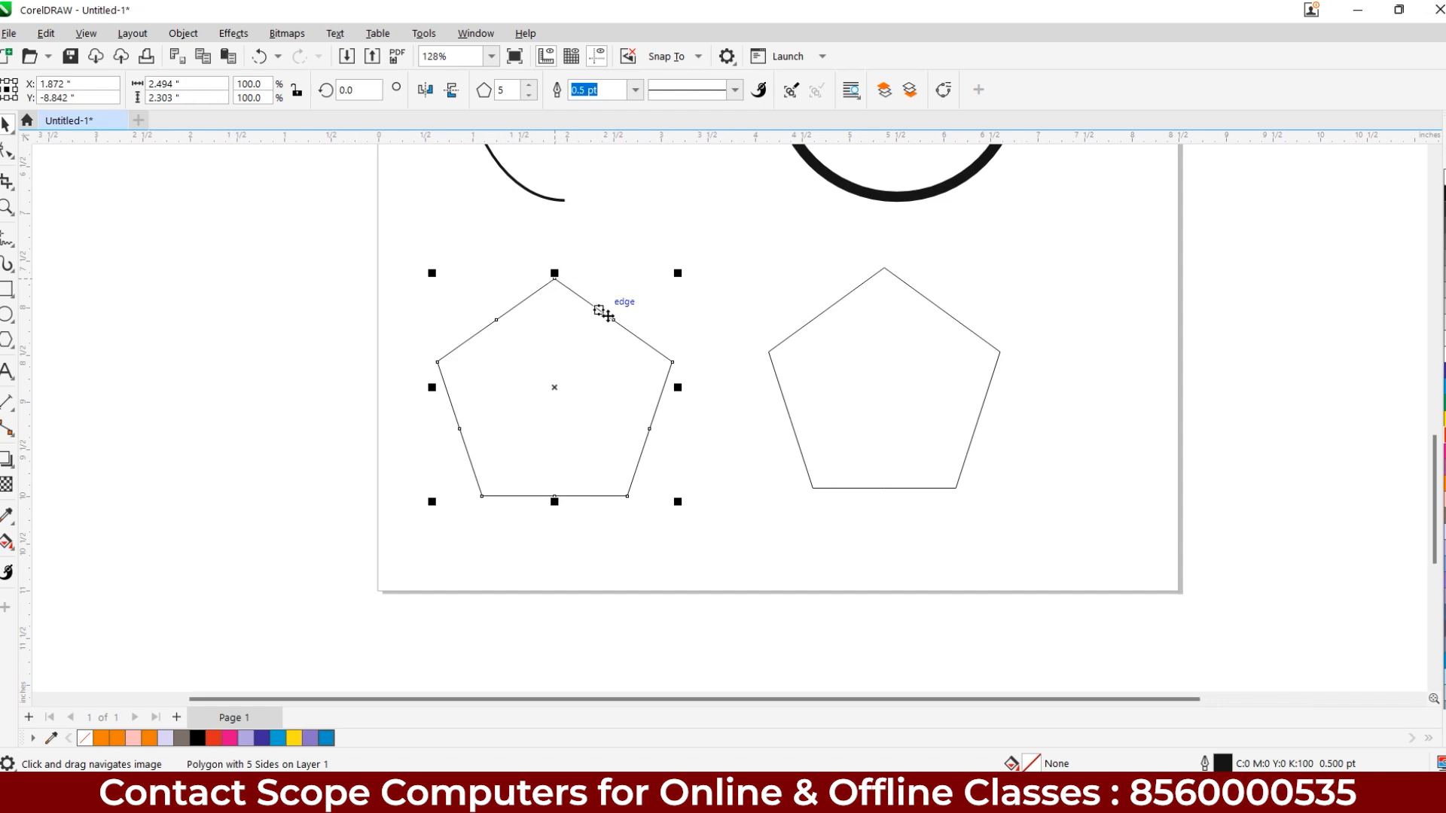
left_click(529, 85)
left_click(530, 85)
left_click(529, 86)
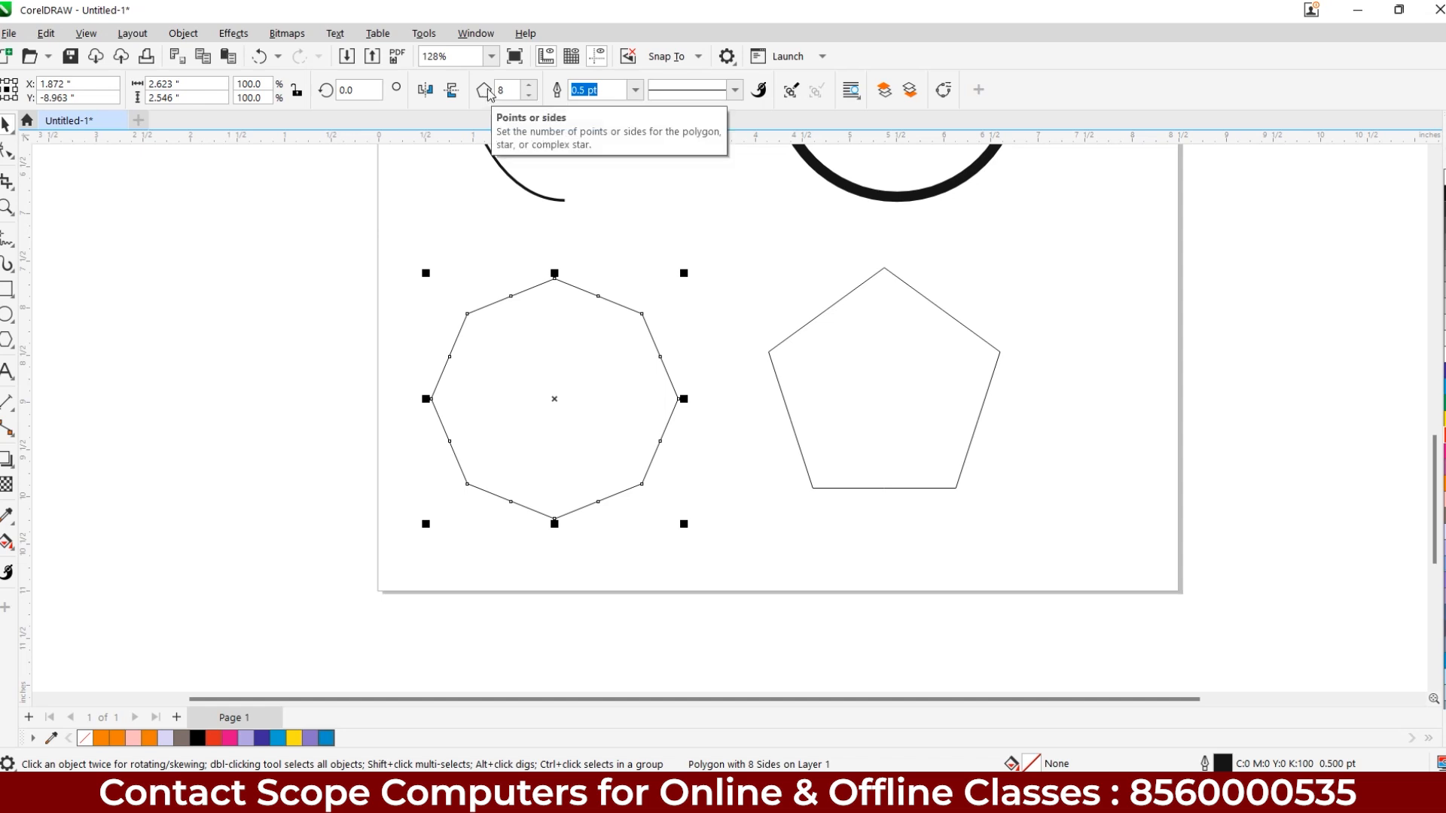
Raise the octagon's number of sides step by step to 24 so it approaches a circle.
left_click(529, 85)
left_click(529, 86)
left_click(529, 85)
left_click(530, 85)
left_click(530, 86)
left_click(530, 85)
left_click(529, 85)
left_click(530, 86)
left_click(530, 85)
left_click(530, 86)
left_click(530, 86)
left_click(530, 85)
left_click(531, 86)
left_click(530, 86)
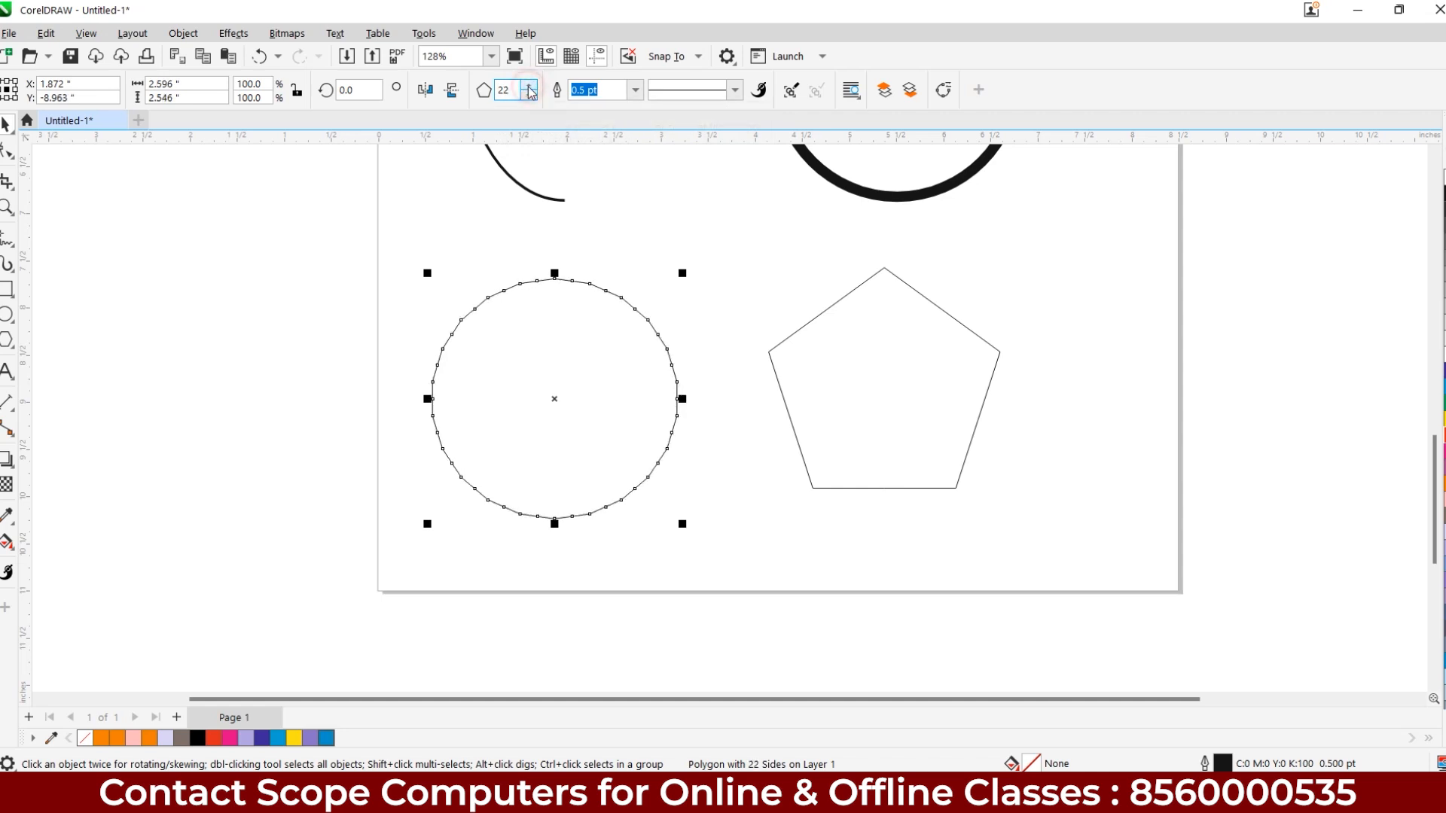
left_click(531, 86)
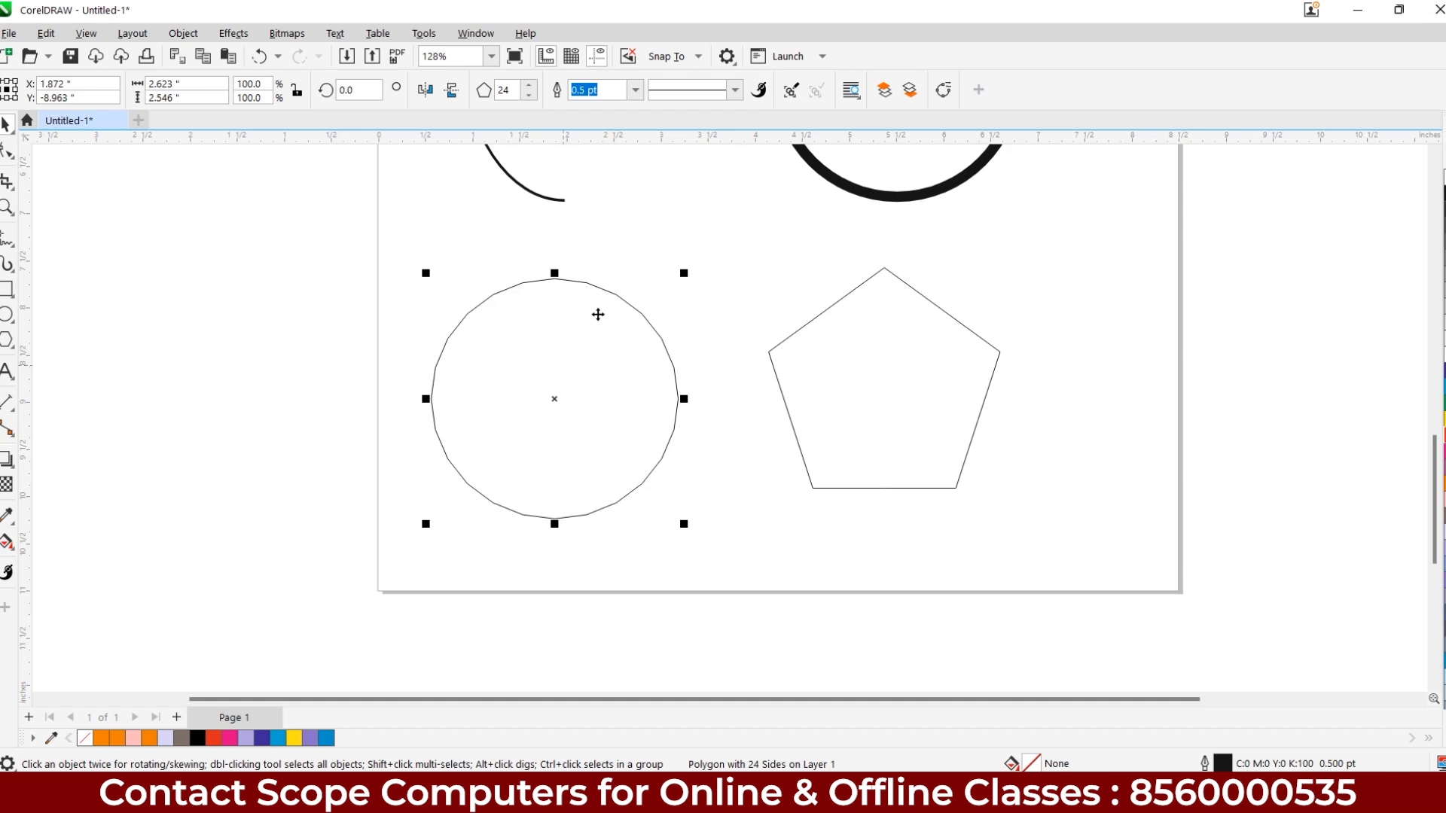
Give the 24-sided polygon a 4.0 pt outline width and a dashed line style.
left_click(638, 91)
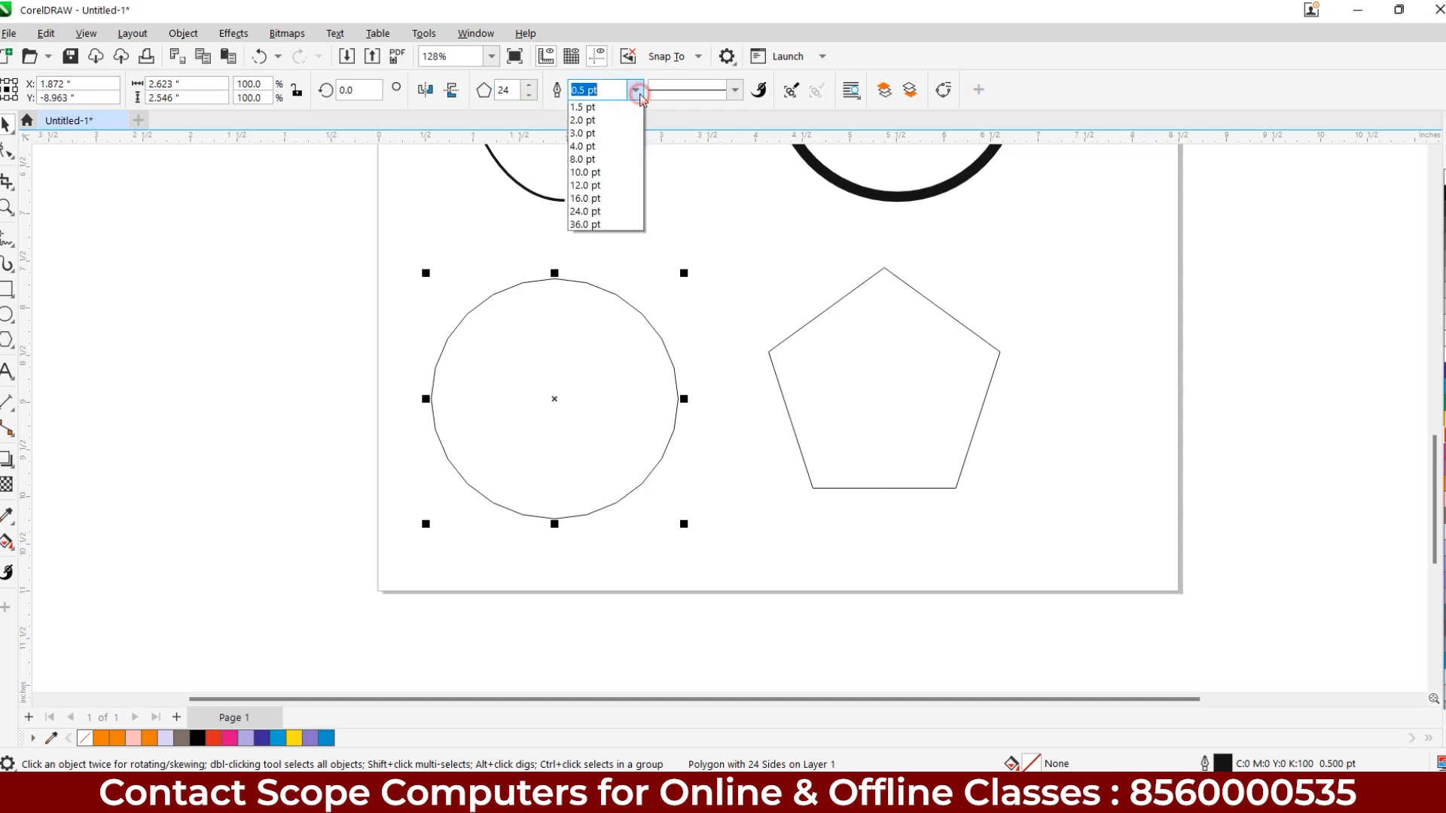
left_click(591, 218)
left_click(737, 91)
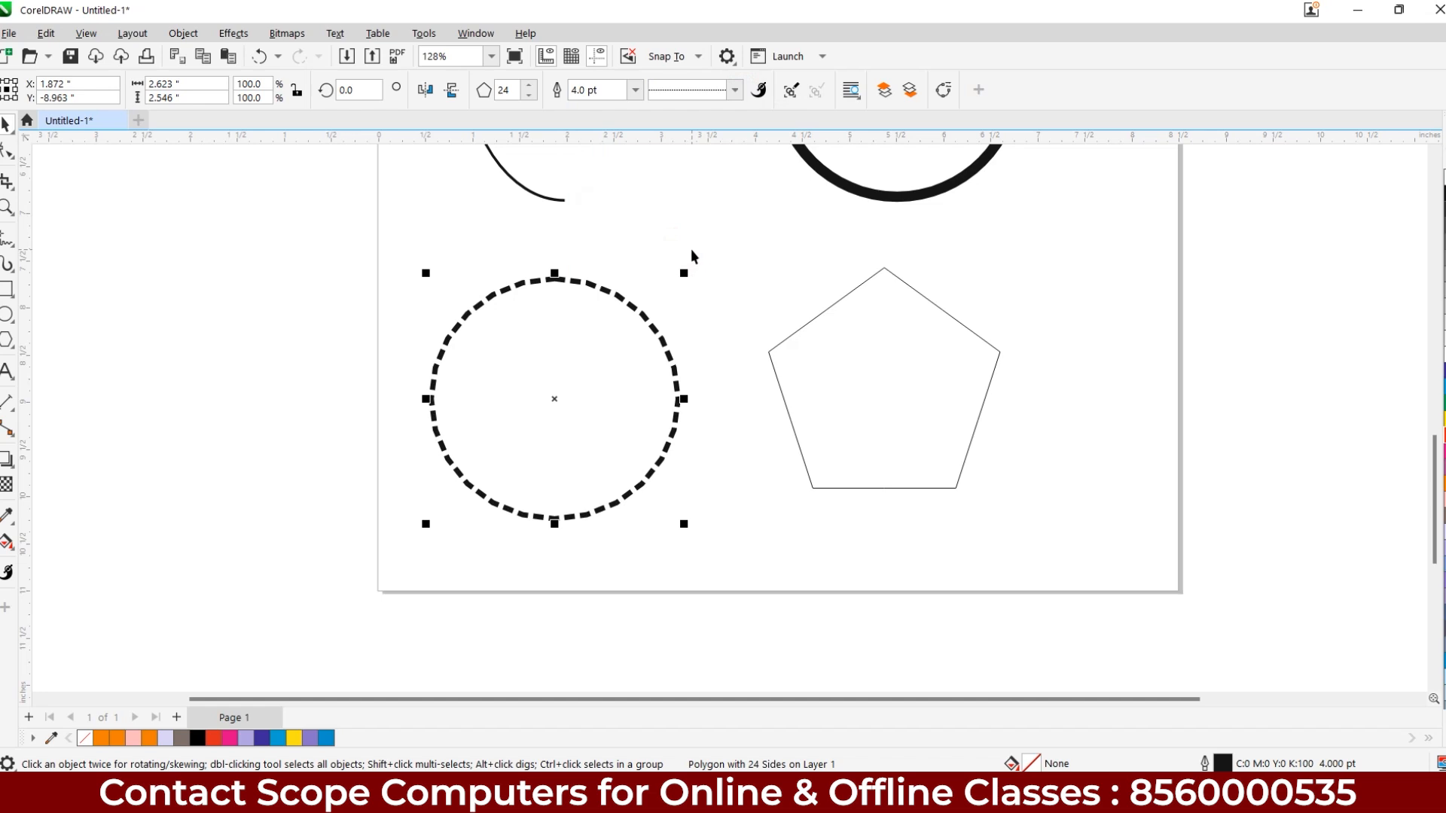
Raise the dashed polygon's number of sides to 27 and reduce it to a 3-sided triangle.
left_click(529, 86)
left_click(528, 86)
left_click(529, 85)
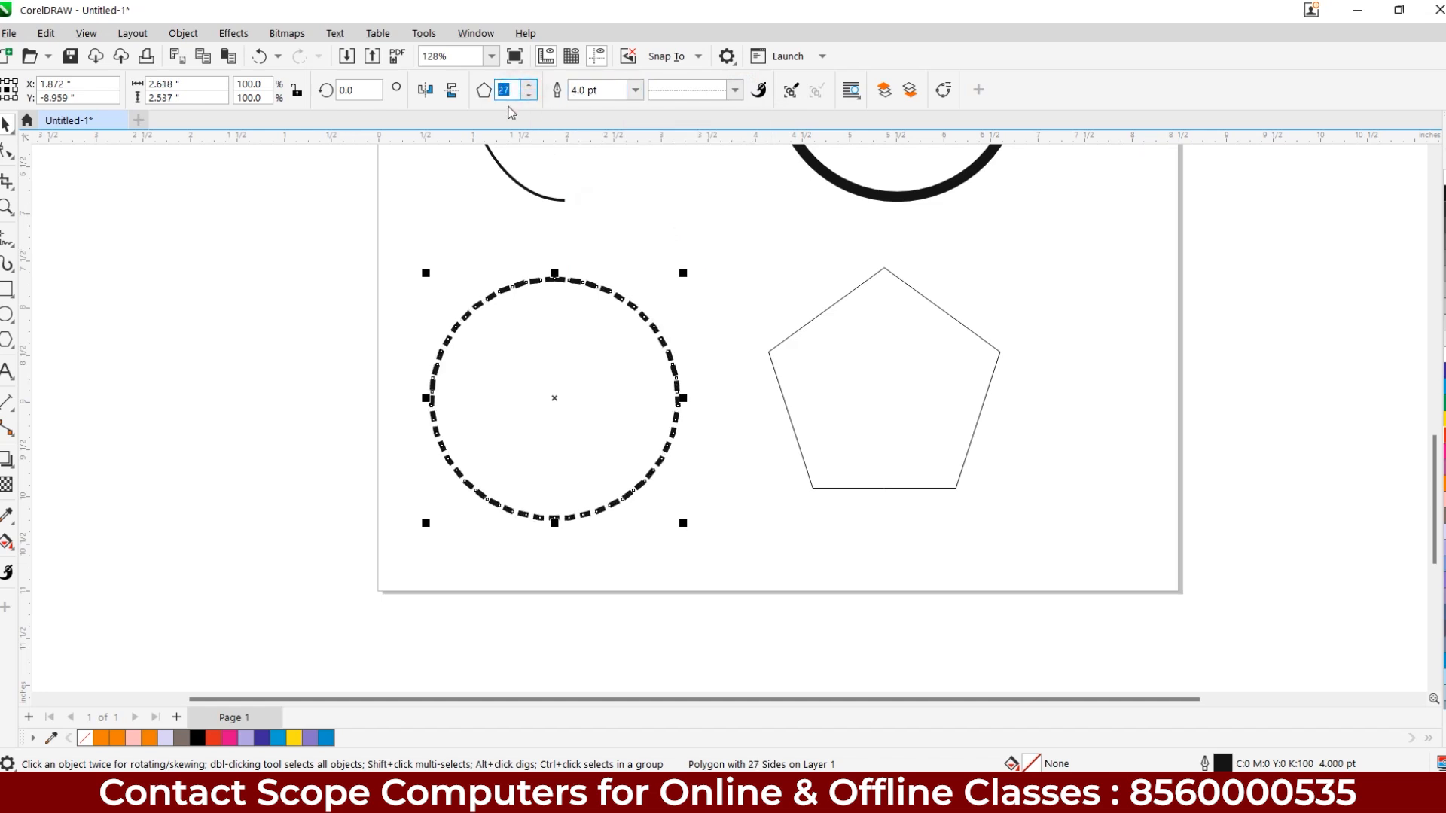
key("Return")
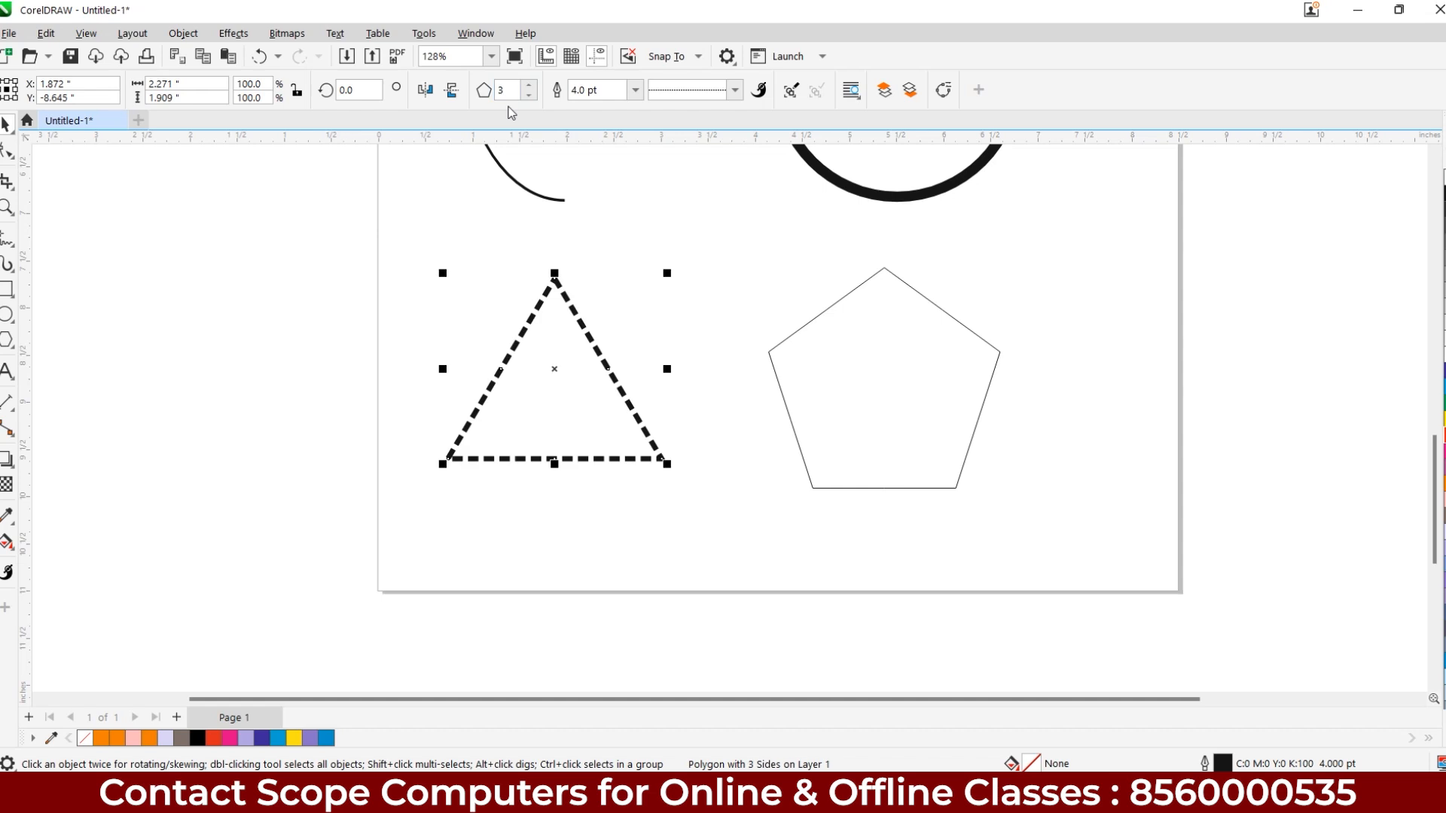
Try 4, 5 and 6 sides on the dashed polygon.
type("2")
left_click_drag(515, 97, 479, 99)
type("3")
type("4")
key("Return")
type("5")
key("Return")
scroll(503, 88, "up", 1)
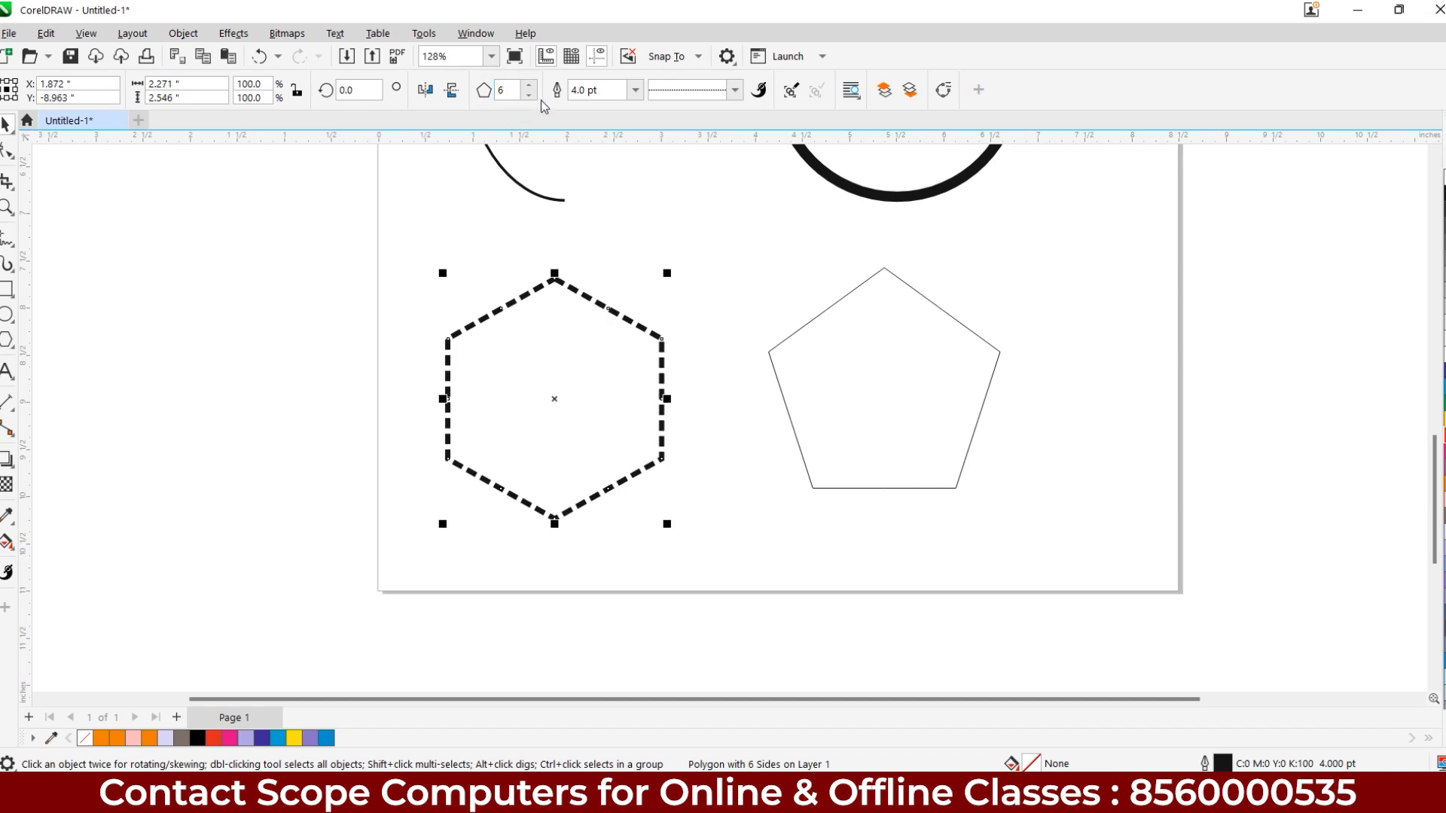
Try 78 and 7 sides on the dashed polygon and finish with 8 sides.
type("78")
key("Return")
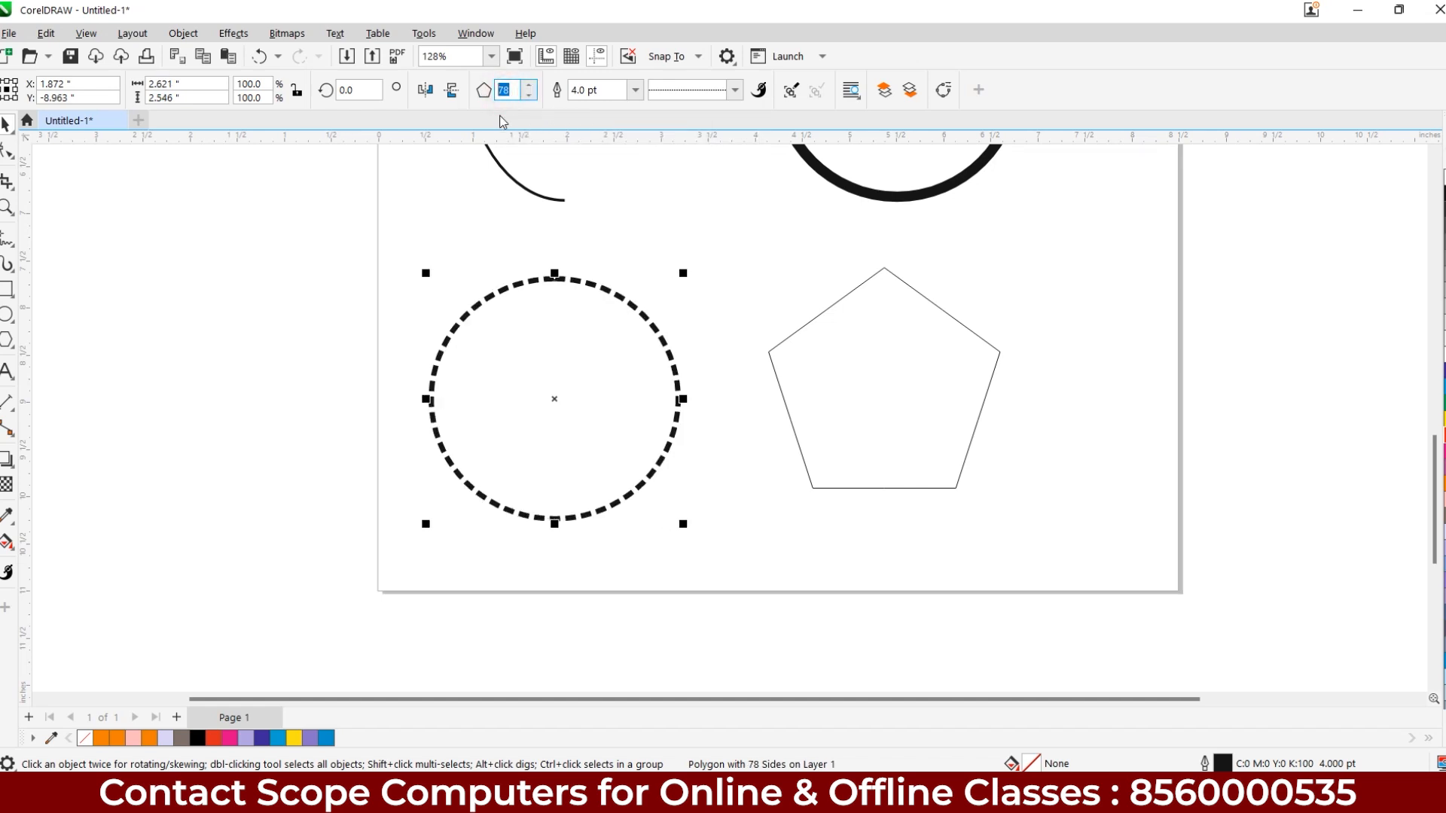
type("7")
key("Return")
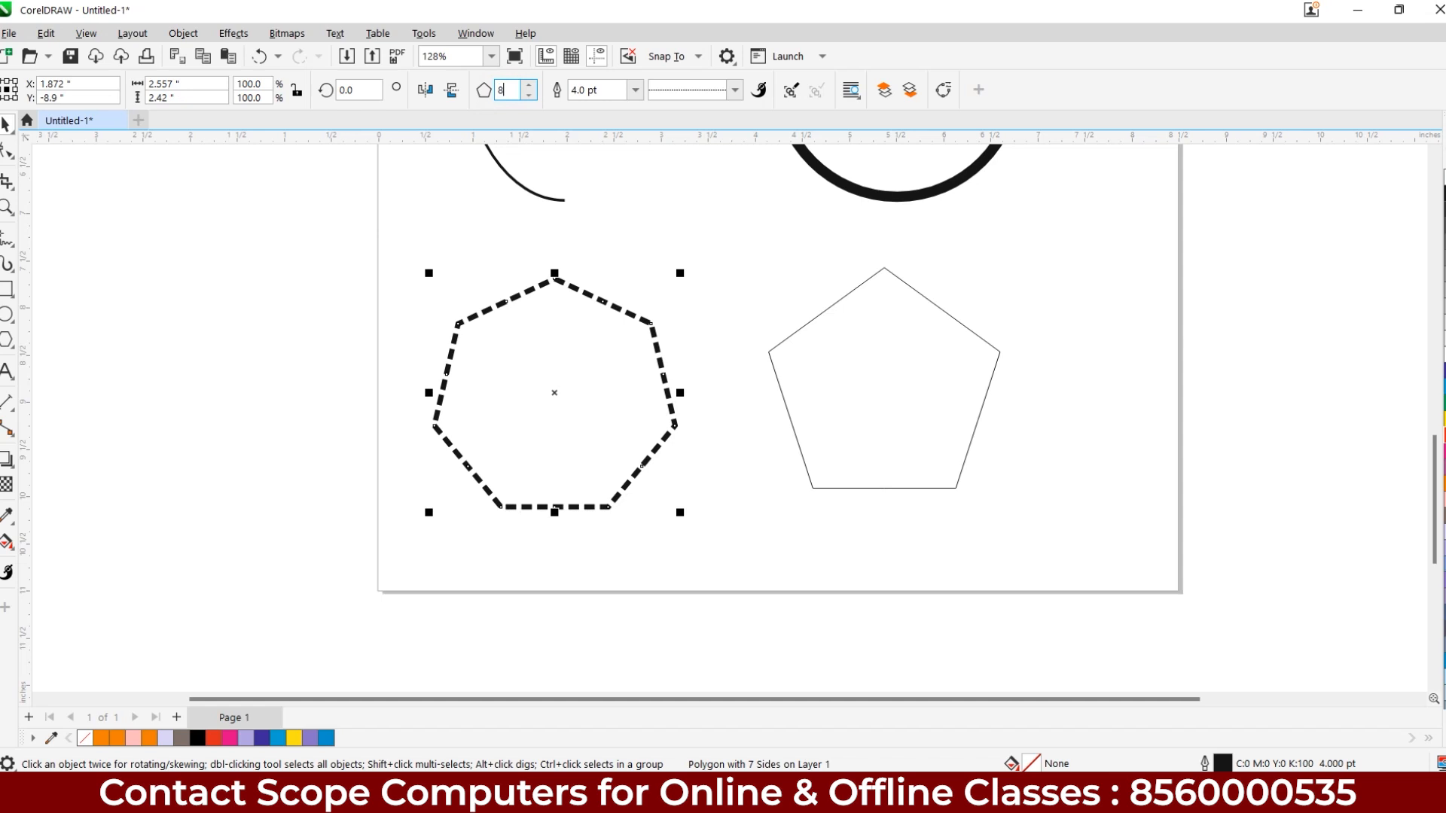
key("Return")
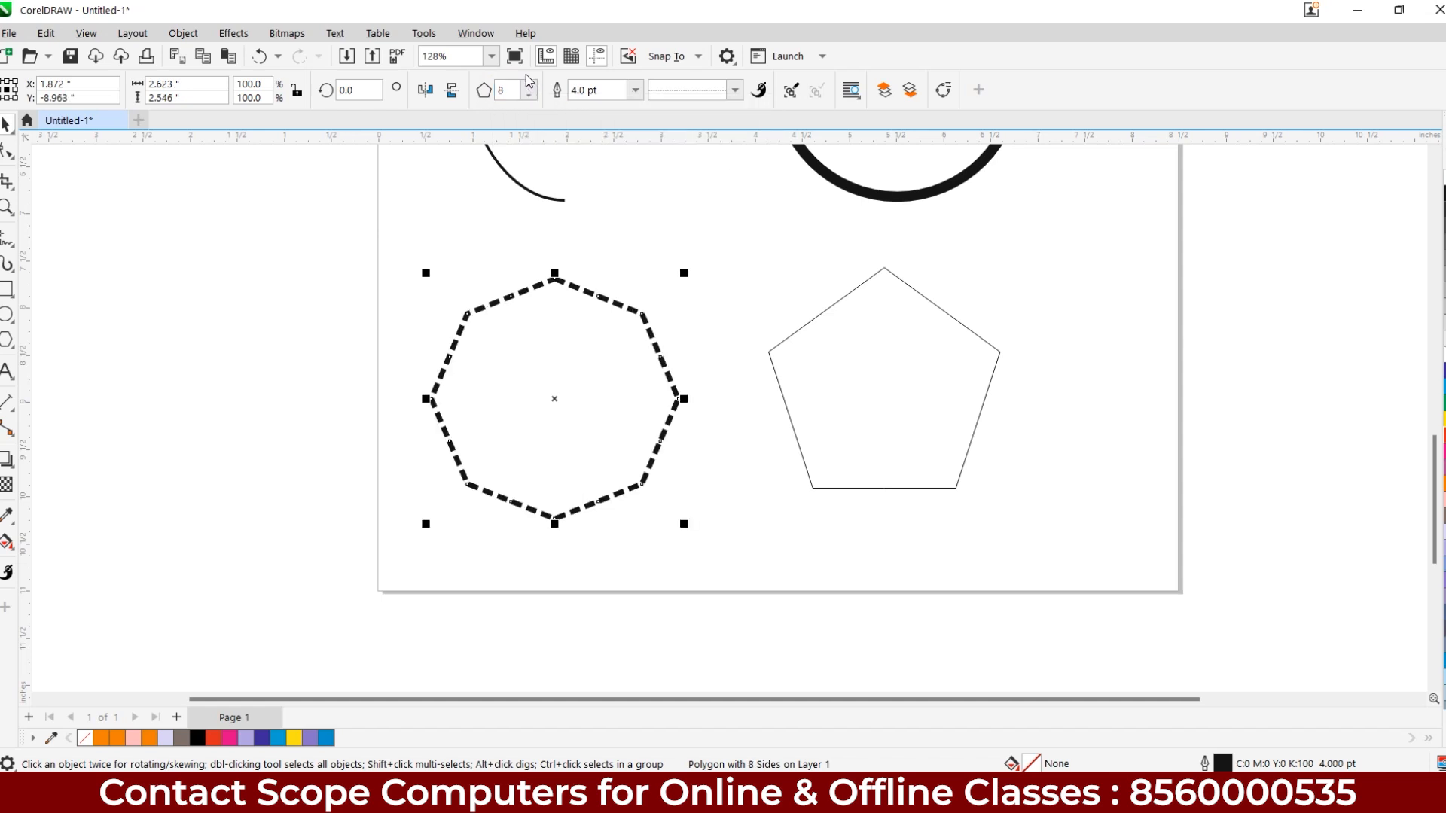
Draw a five-pointed star about 2.08 in wide and 1.8 in high on the empty area beside the page.
scroll(616, 327, "down", 4)
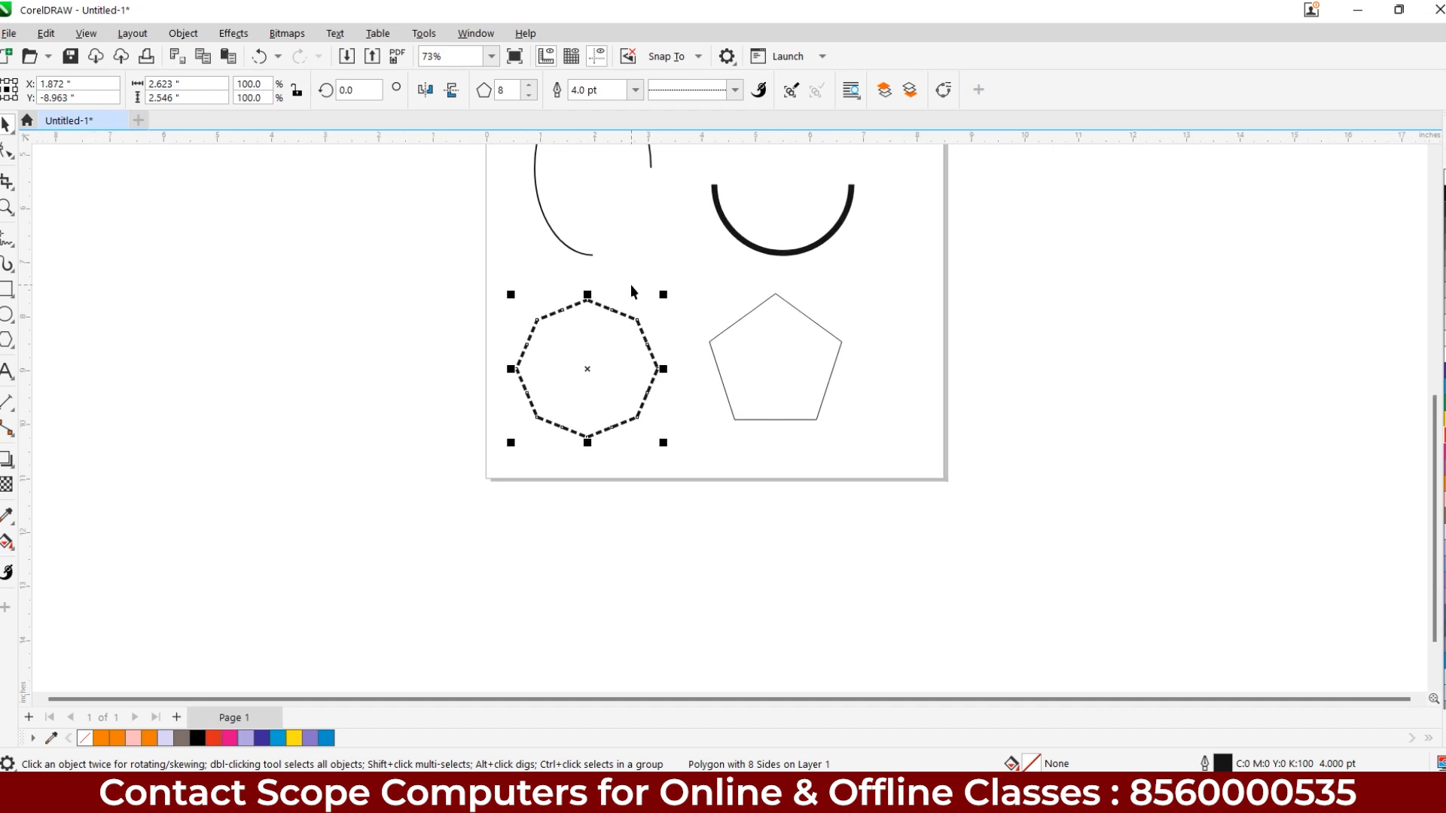
left_click_drag(604, 440, 603, 443)
left_click_drag(720, 402, 486, 389)
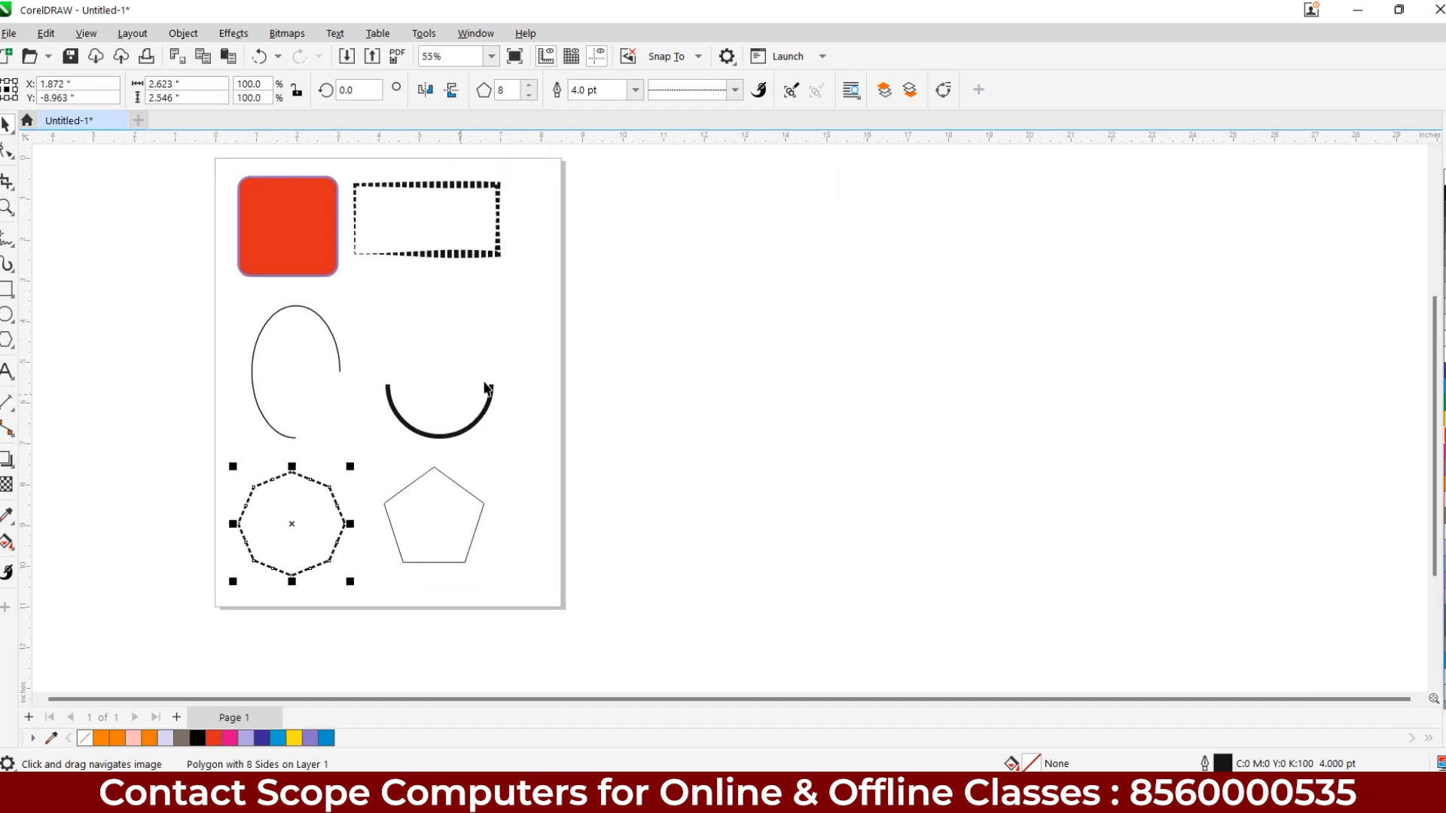
left_click(7, 343)
left_click(75, 359)
left_click_drag(636, 257, 624, 290)
left_click_drag(590, 216, 680, 295)
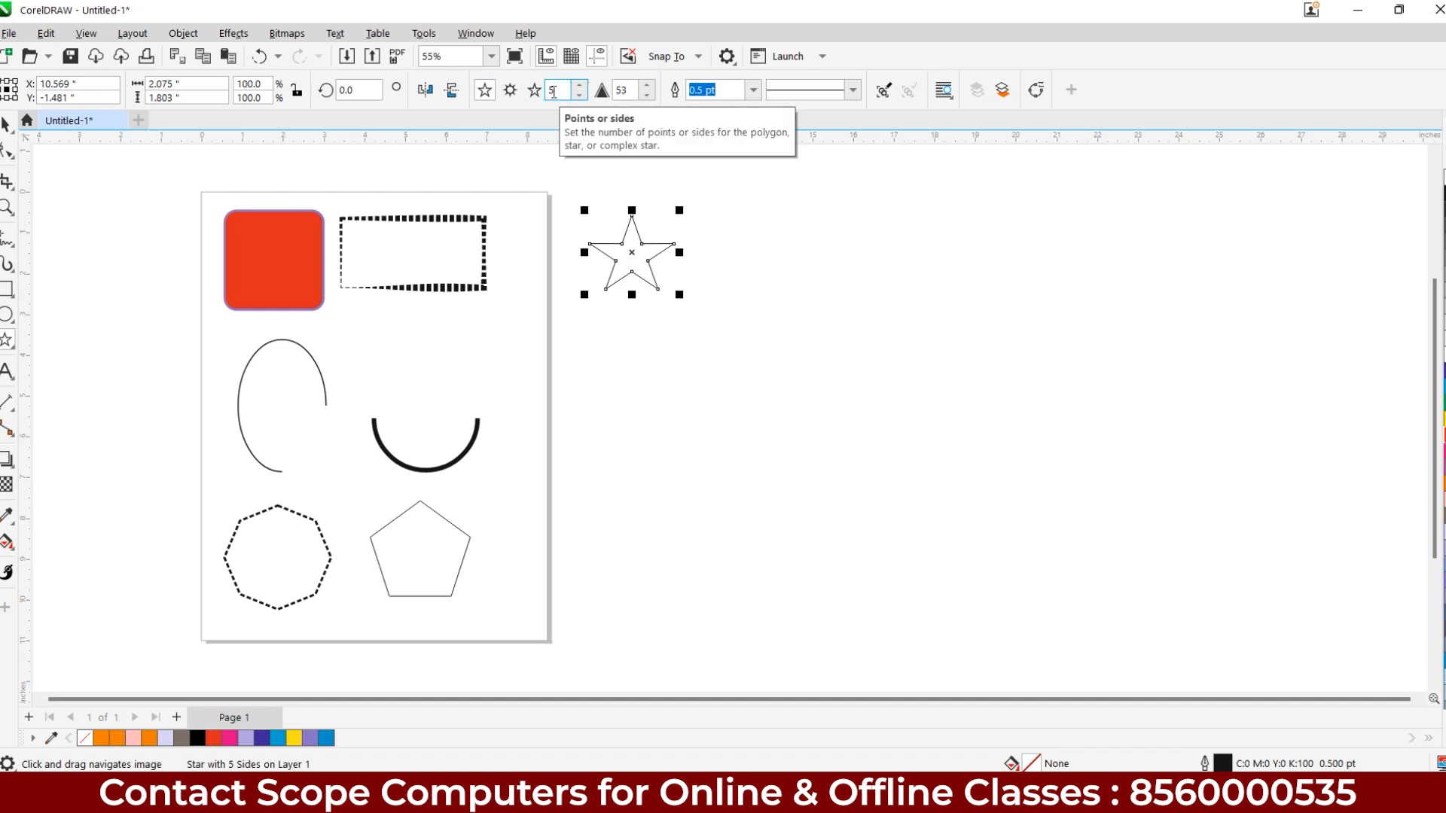
Increase the star's number of points to 10.
scroll(633, 250, "up", 4)
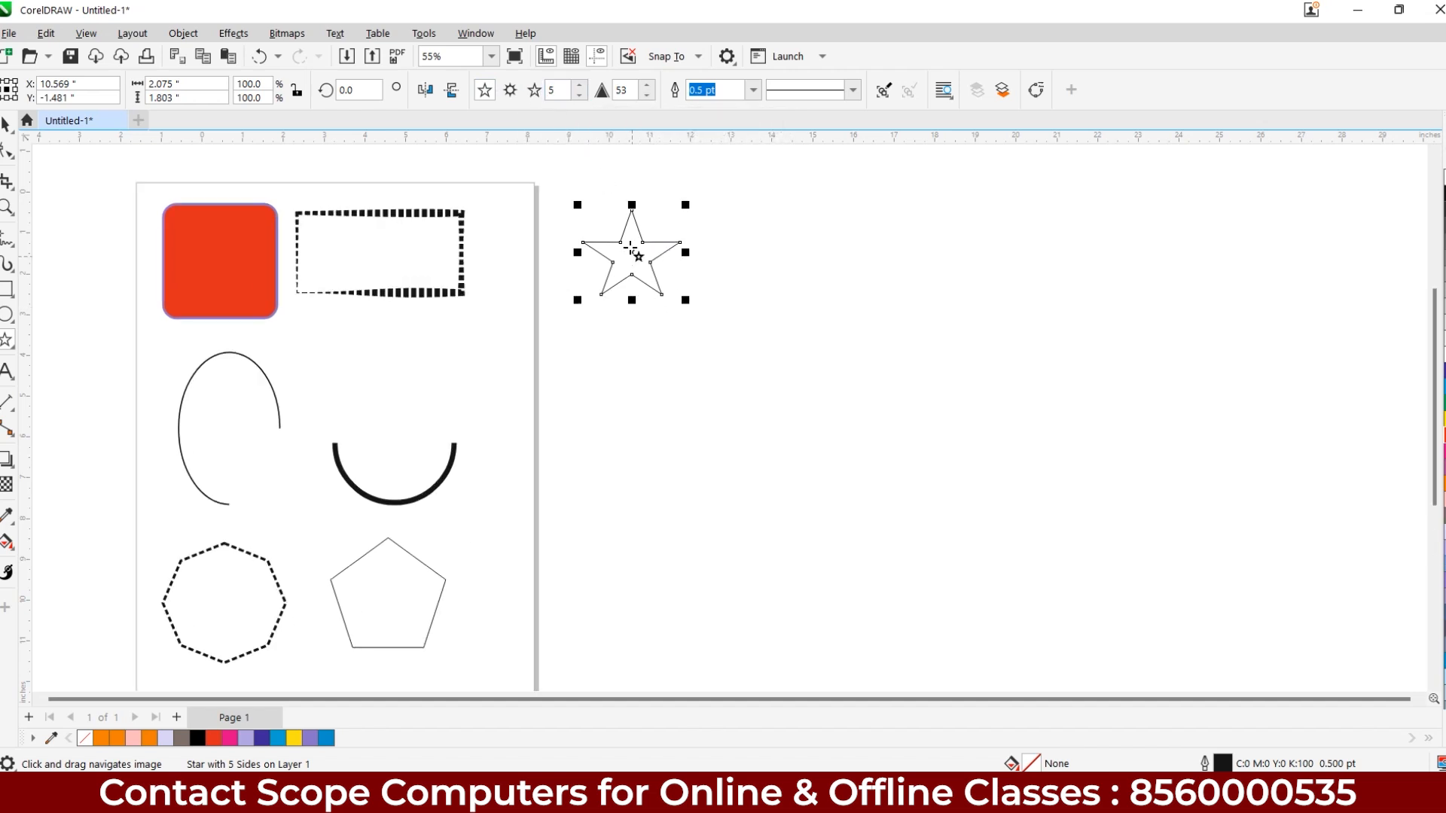
scroll(643, 181, "up", 2)
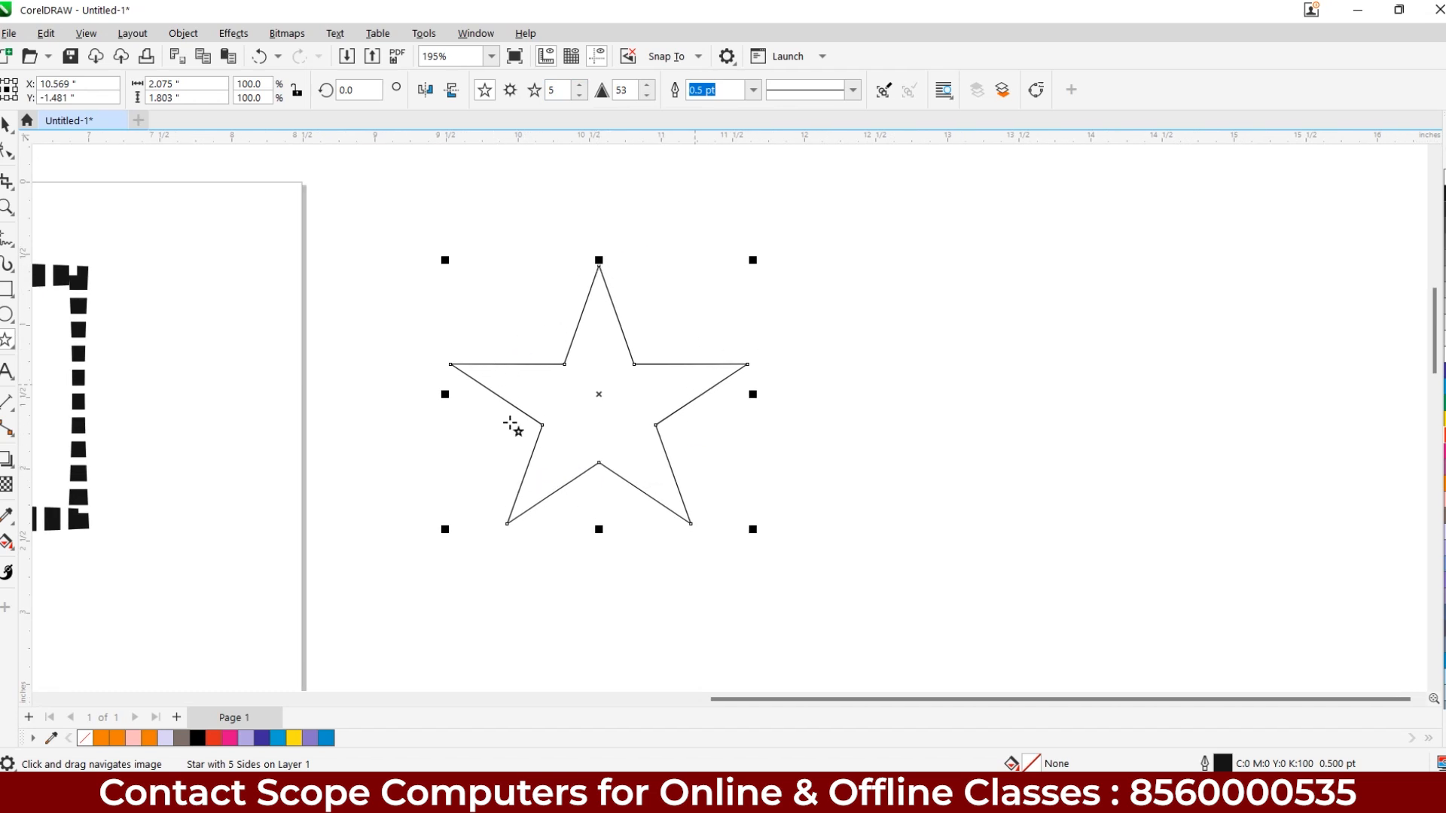
left_click(580, 86)
left_click(580, 86)
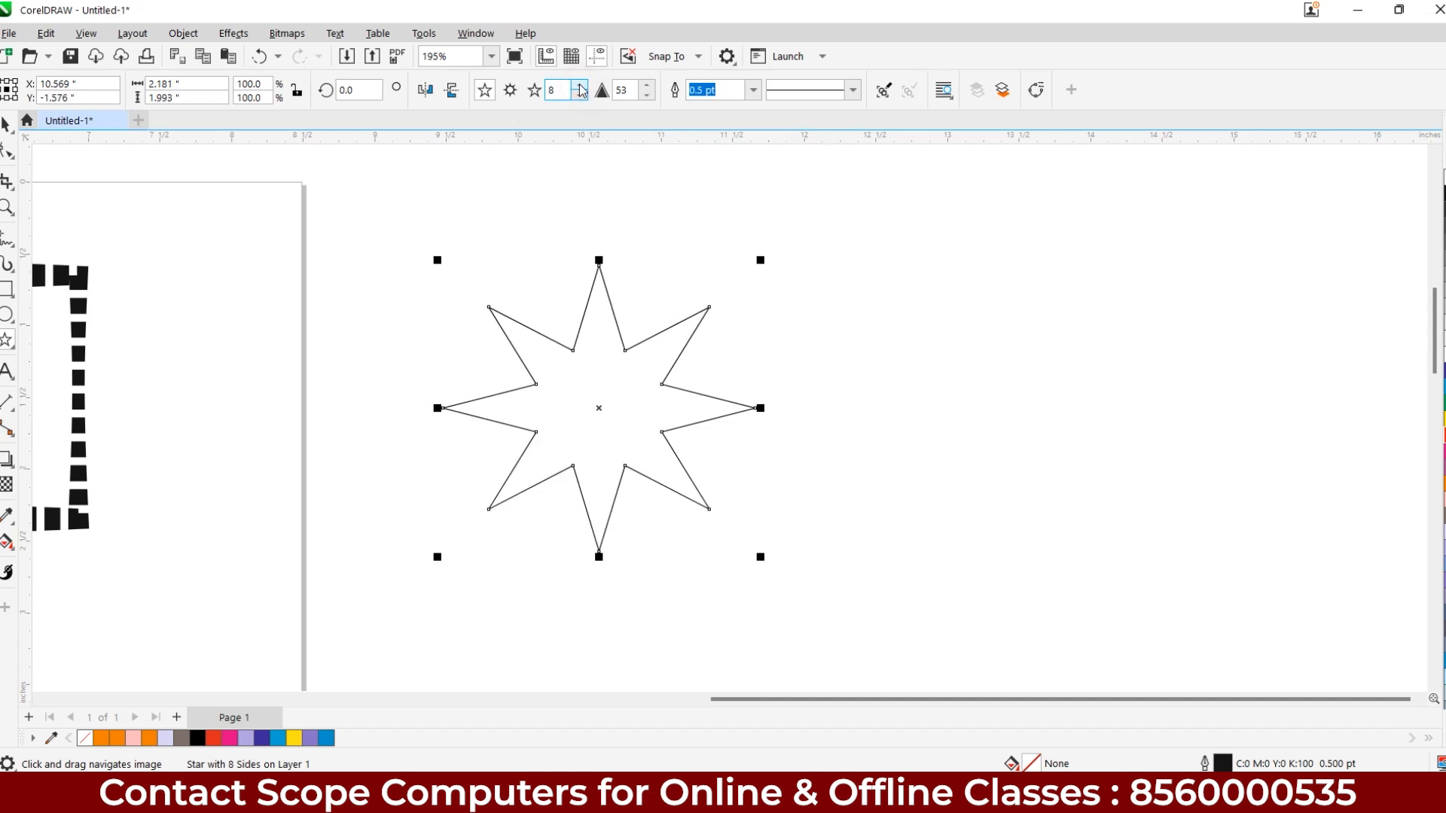
left_click(580, 86)
left_click(580, 86)
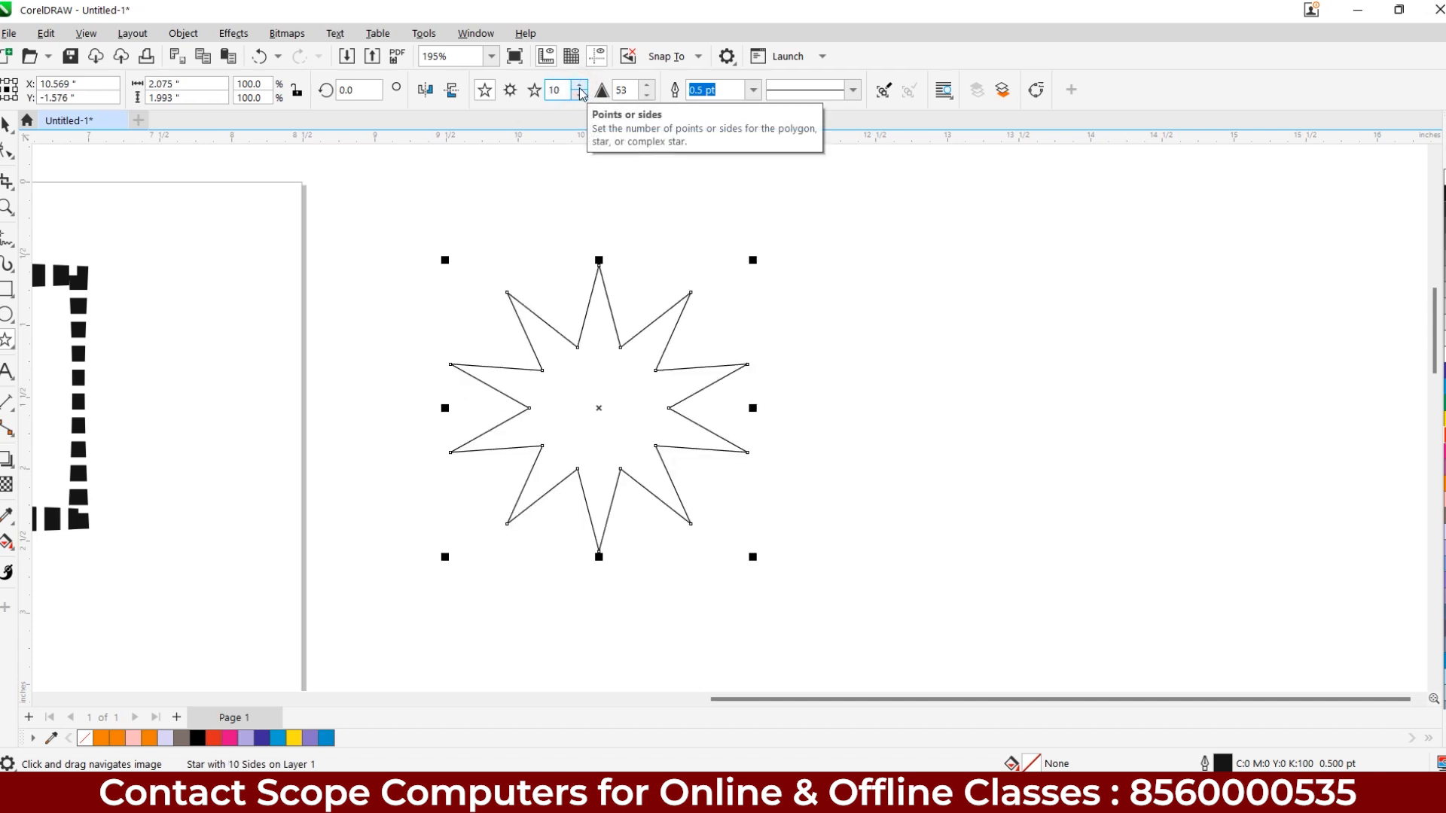
Try sharpness values of 13 and 10 on the 10-point star.
double_click(631, 93)
type("13")
key("Return")
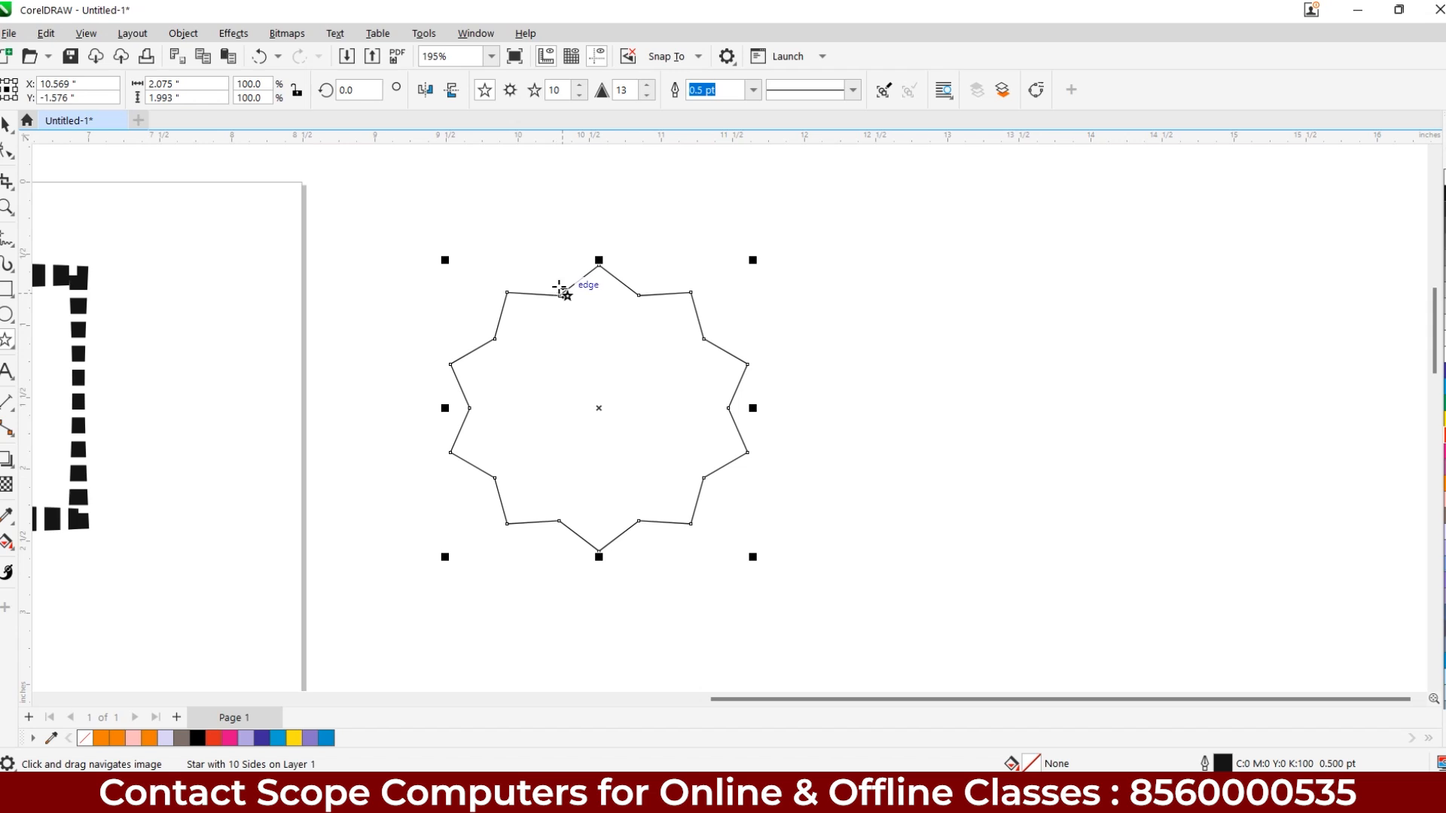
double_click(625, 91)
type("10")
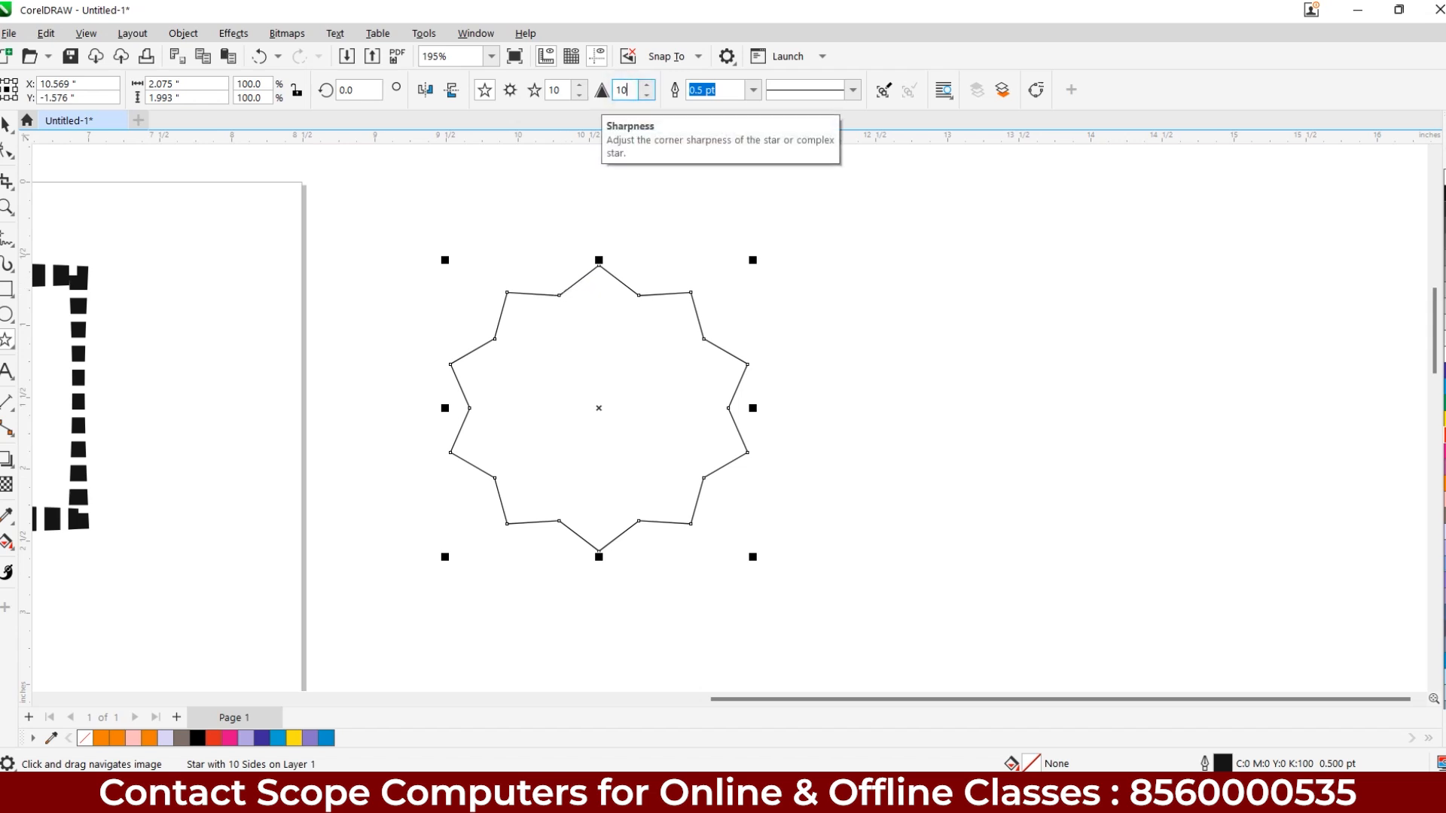
key("Return")
Reduce the 10-point star's sharpness to 1 to nearly flatten its points.
left_click_drag(635, 90, 588, 107)
type("5")
key("BackSpace")
type("1")
key("Return")
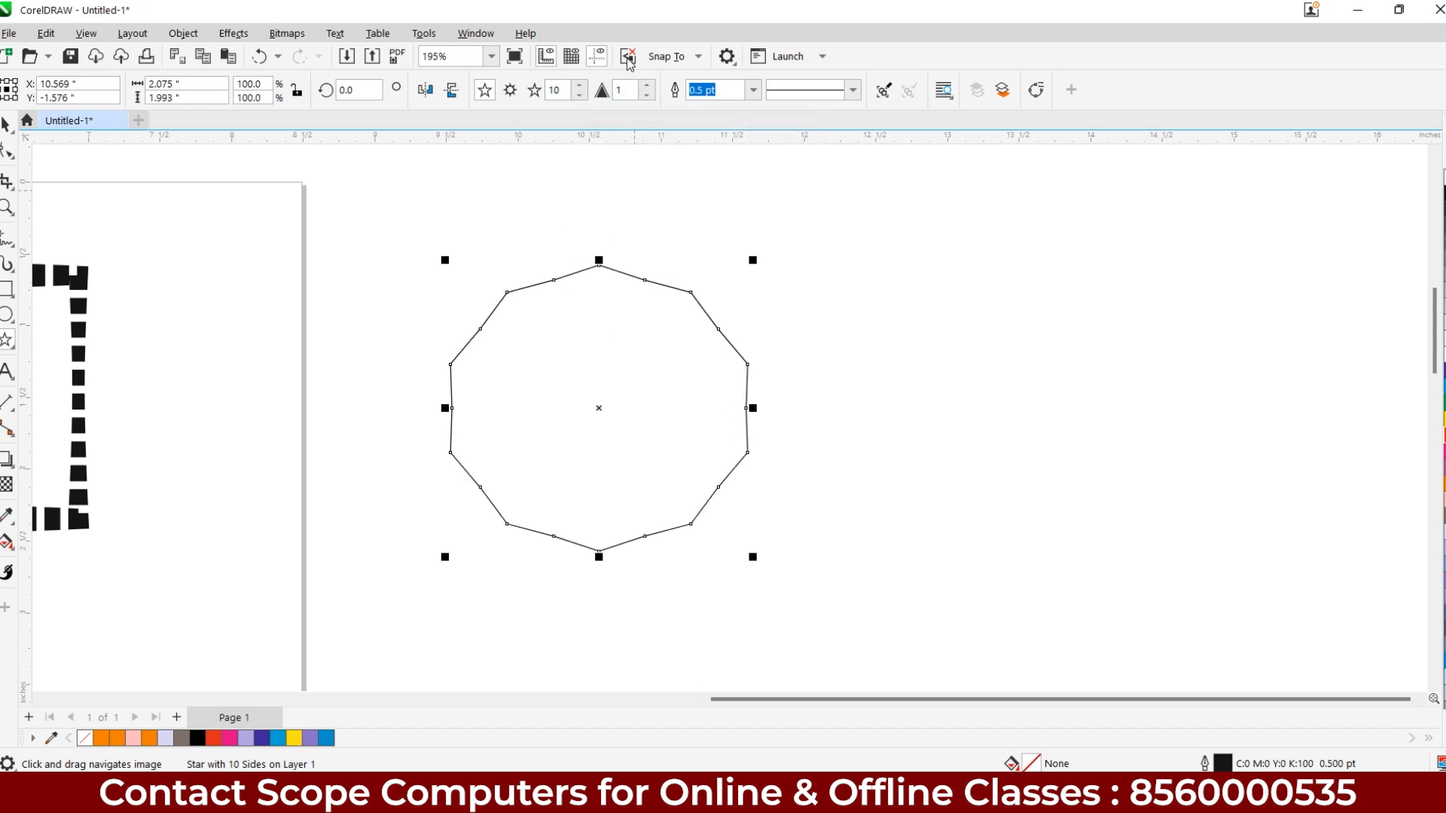
Set the 10-point star's sharpness to 15.
left_click(553, 90)
key("Tab")
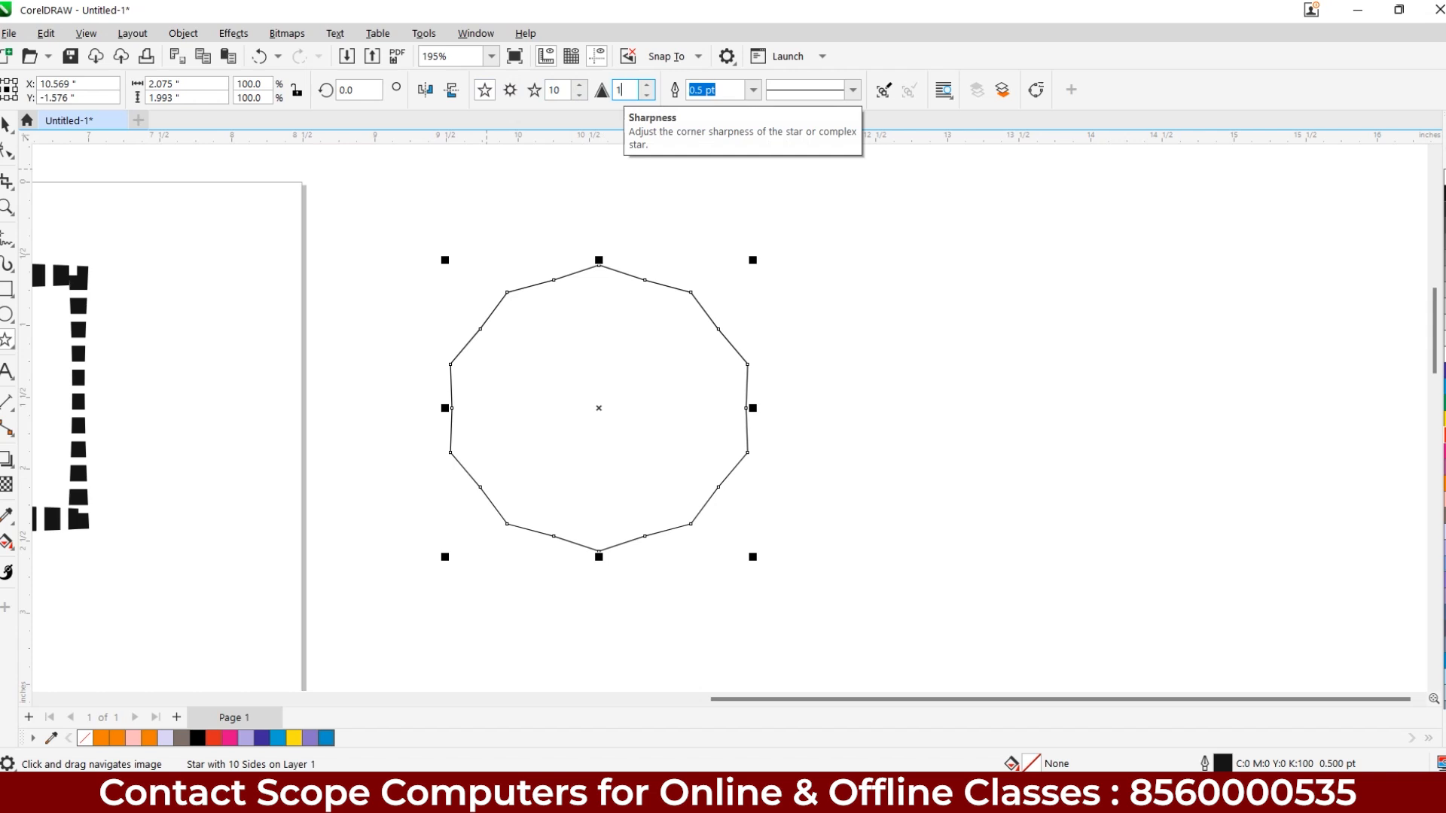
key("Return")
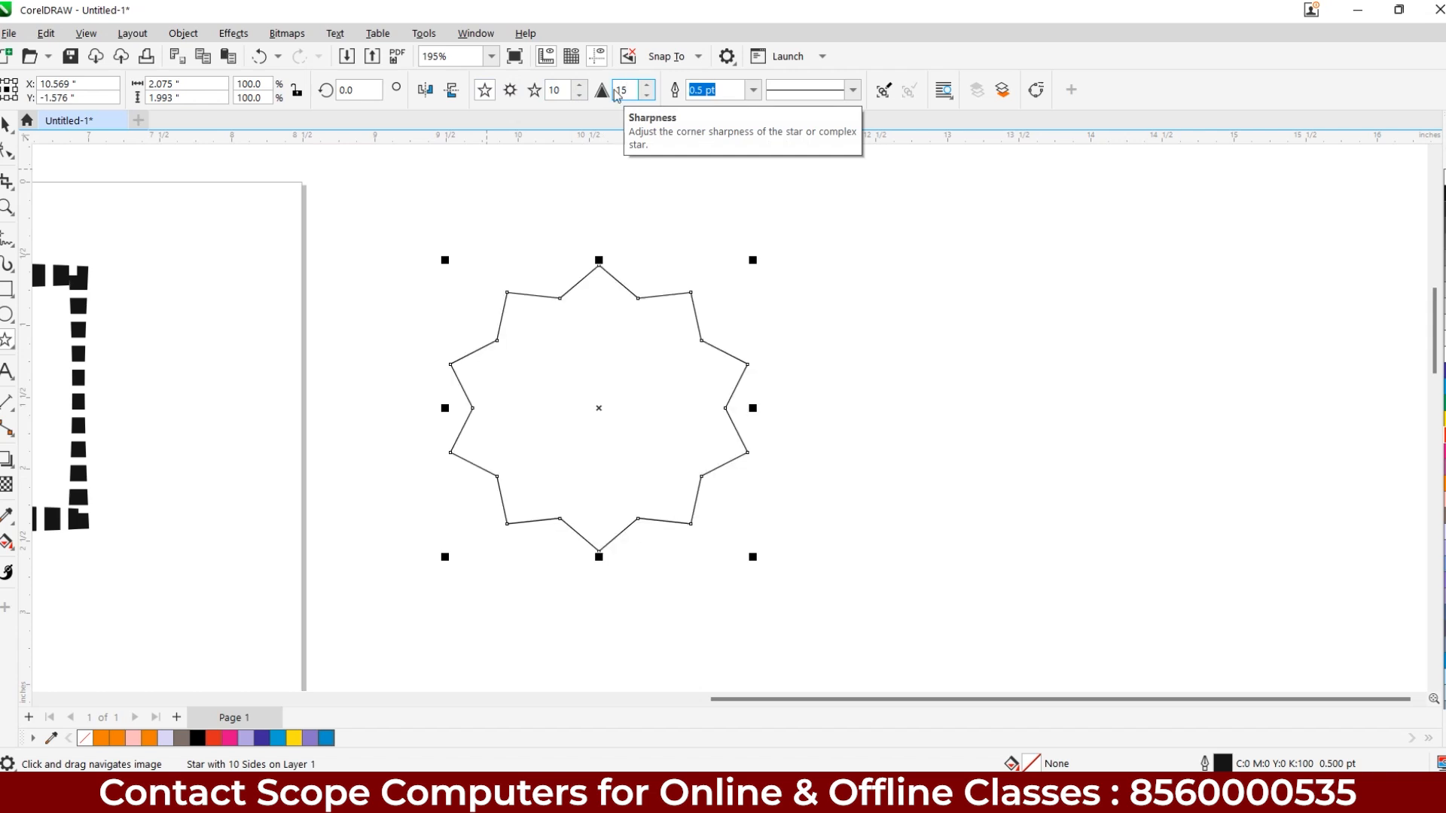
Step the 10-point star's sharpness down and up, and try a sharpness of 2.
left_click(511, 93)
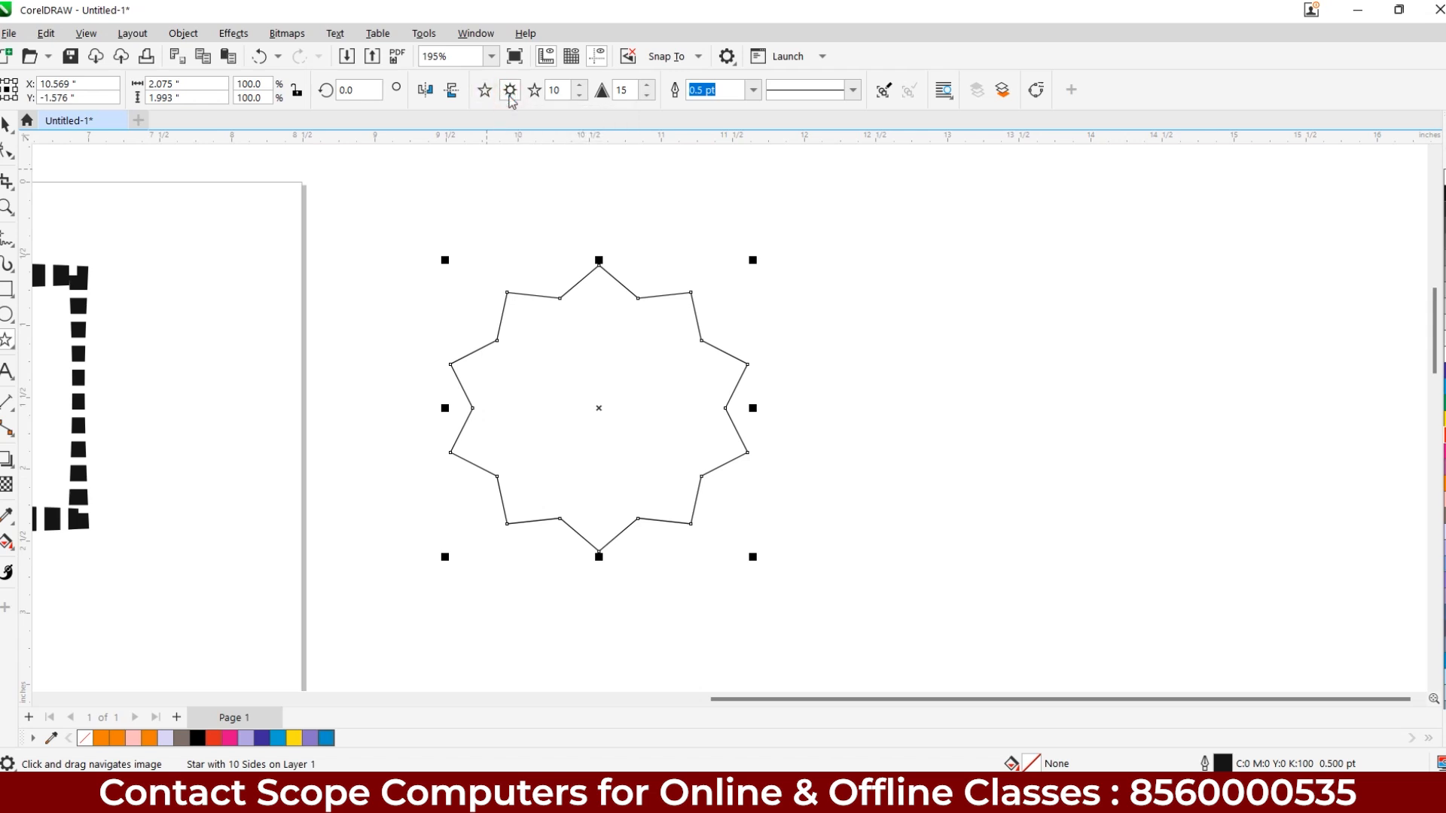
left_click(646, 95)
left_click(646, 95)
left_click(647, 94)
left_click(646, 95)
left_click(648, 86)
left_click(648, 86)
left_click(648, 87)
left_click_drag(623, 90, 608, 94)
type("2")
key("Return")
Set the star's sharpness to 99 and its number of points to 100.
double_click(631, 90)
type("99")
key("Return")
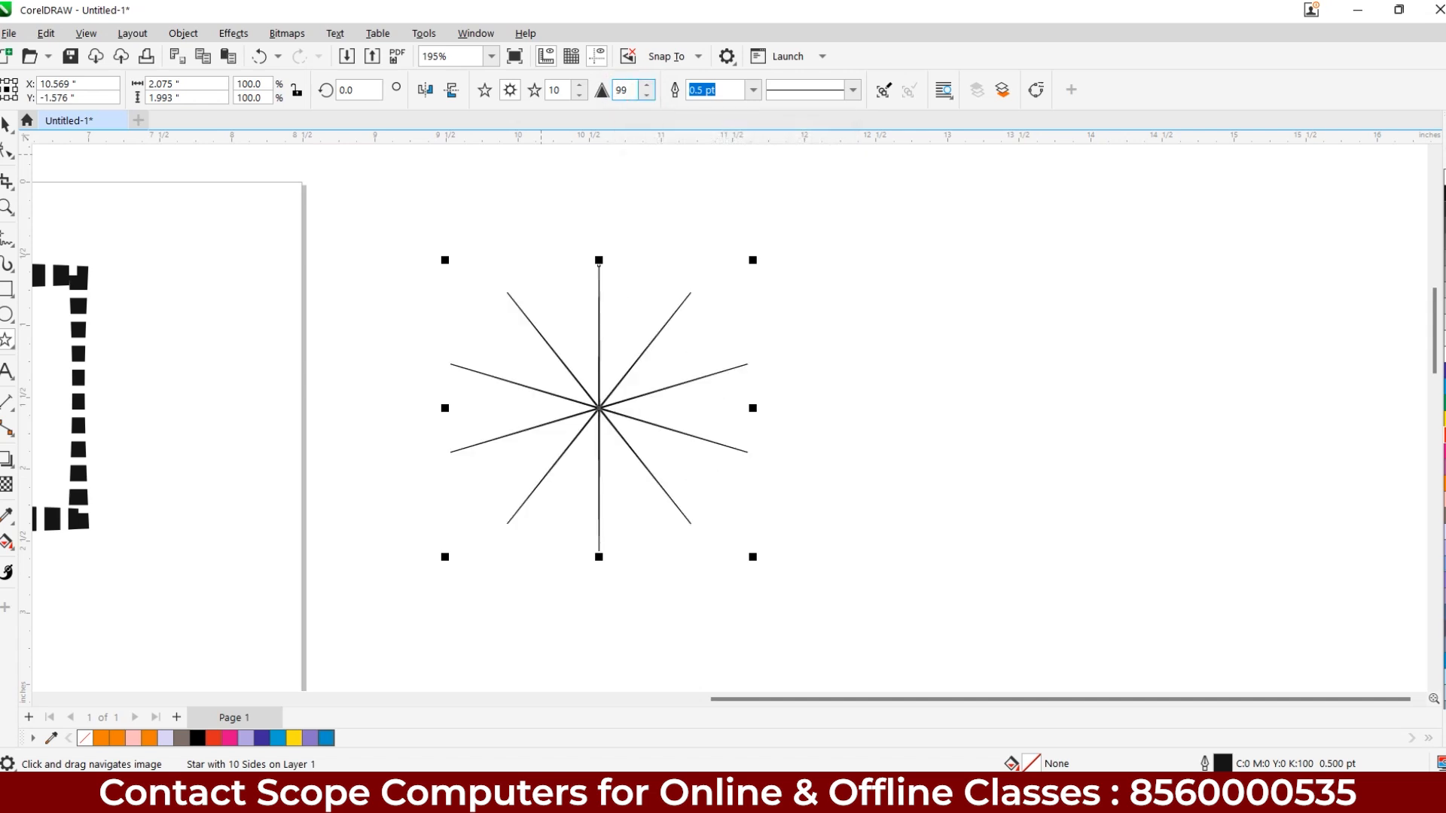
double_click(556, 91)
type("100")
key("Return")
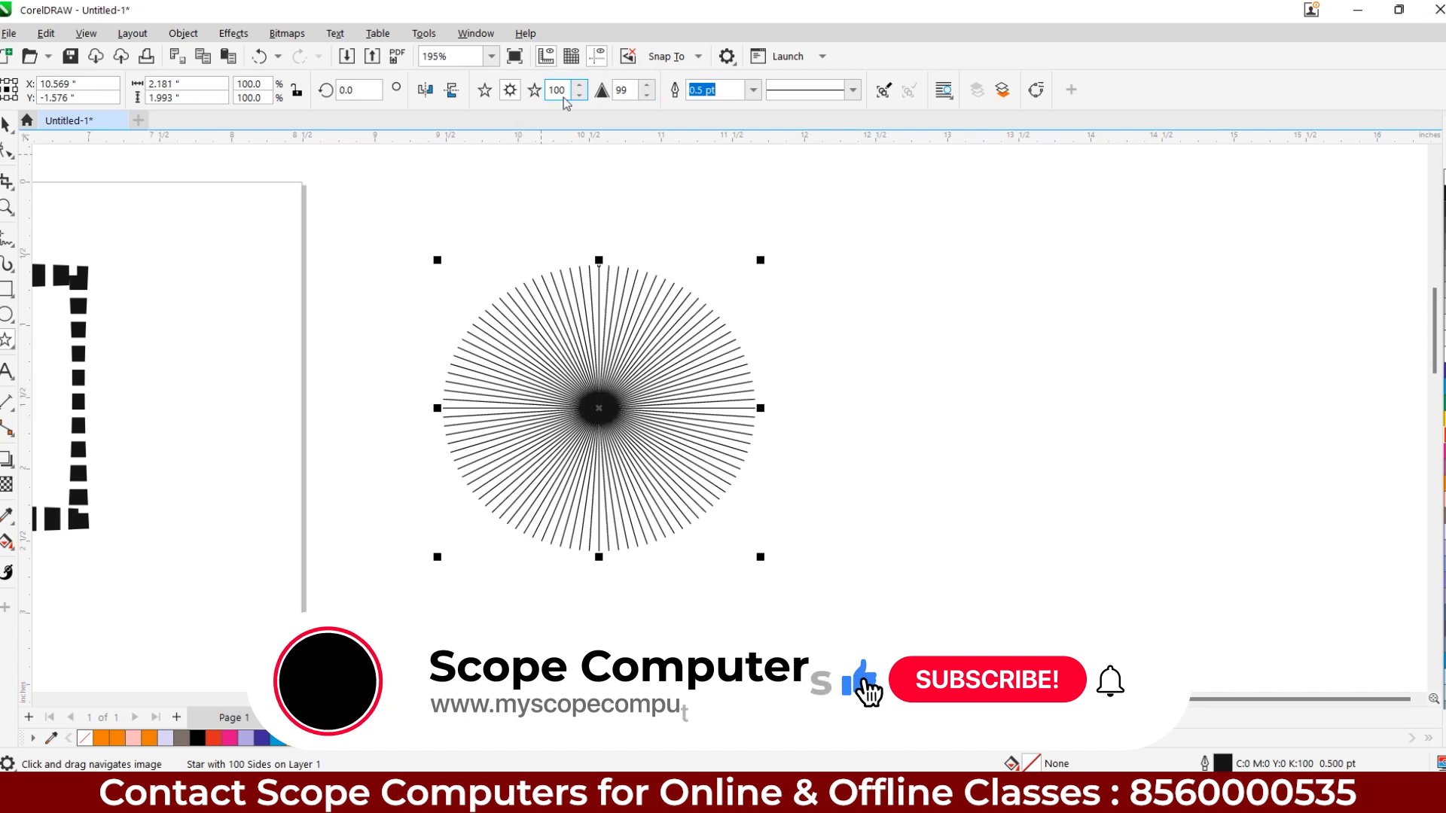
Lower the 100-point star's sharpness to 50 and narrow the star to a width of 2.03 in.
left_click(646, 96)
left_click(646, 96)
left_click(646, 96)
left_click(646, 96)
left_click(646, 96)
left_click_drag(647, 95, 645, 100)
left_click(645, 101)
scroll(531, 370, "up", 2)
scroll(531, 370, "down", 1)
left_click_drag(833, 426, 803, 431)
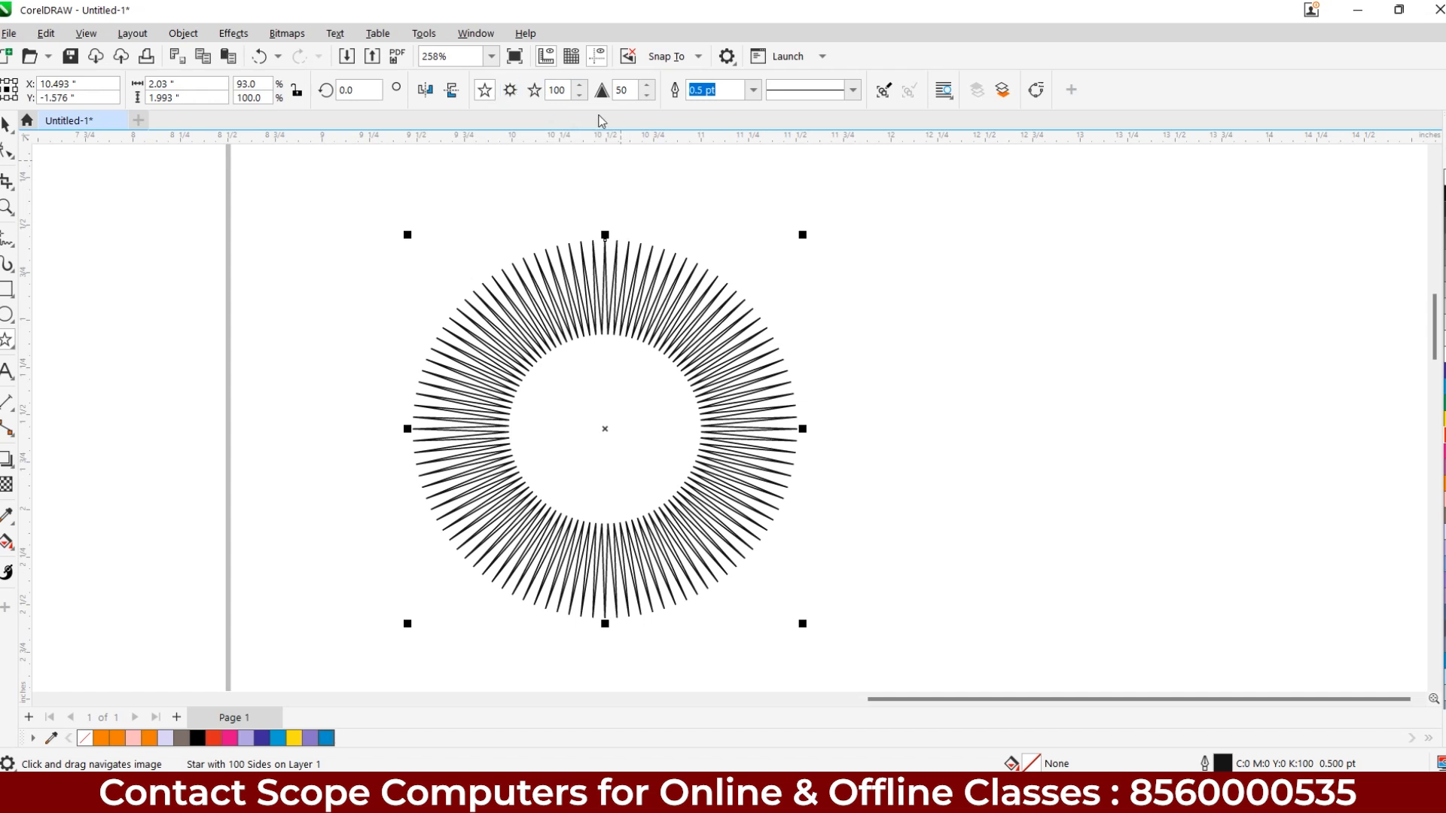
left_click(625, 90)
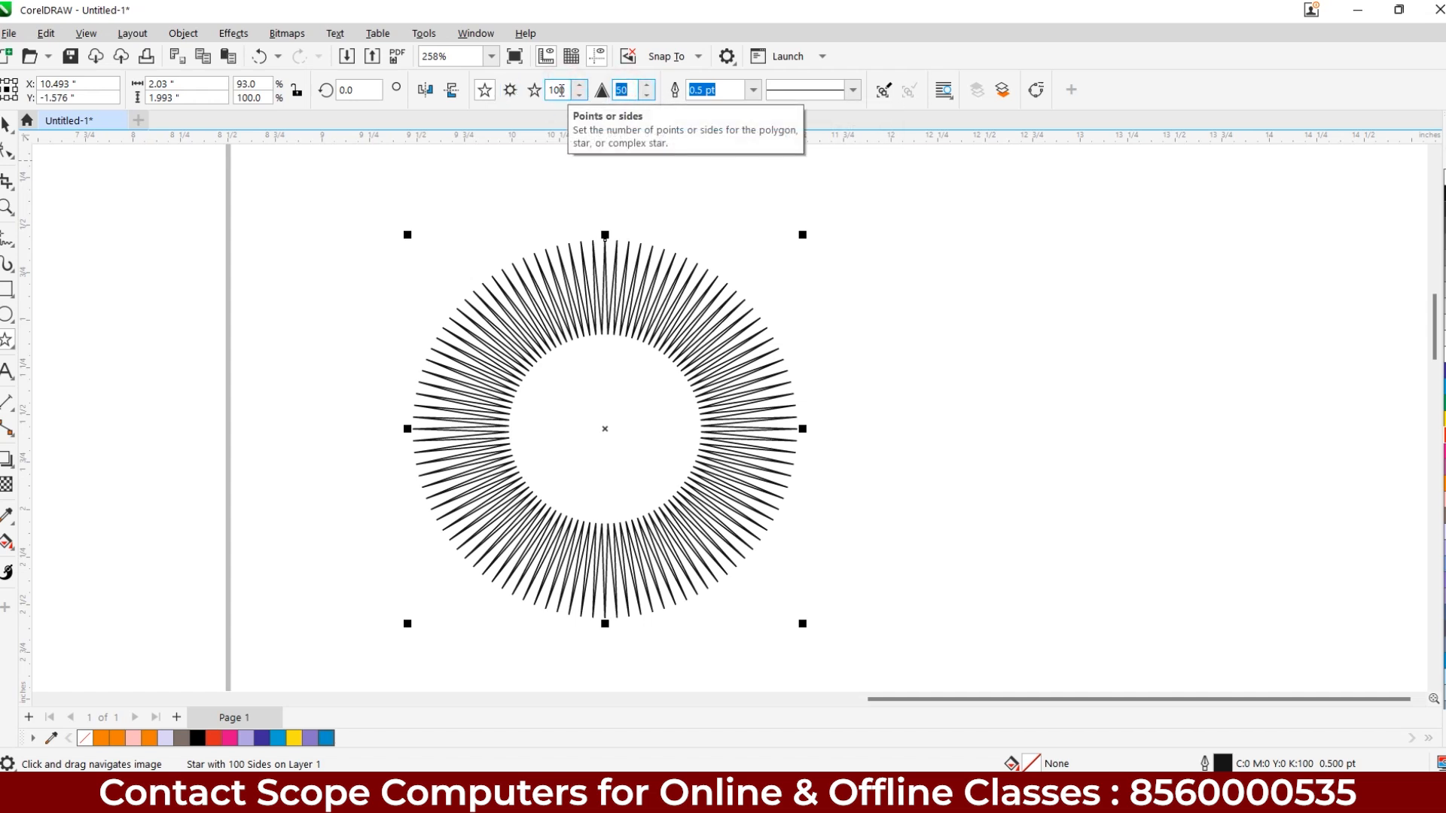
left_click(753, 91)
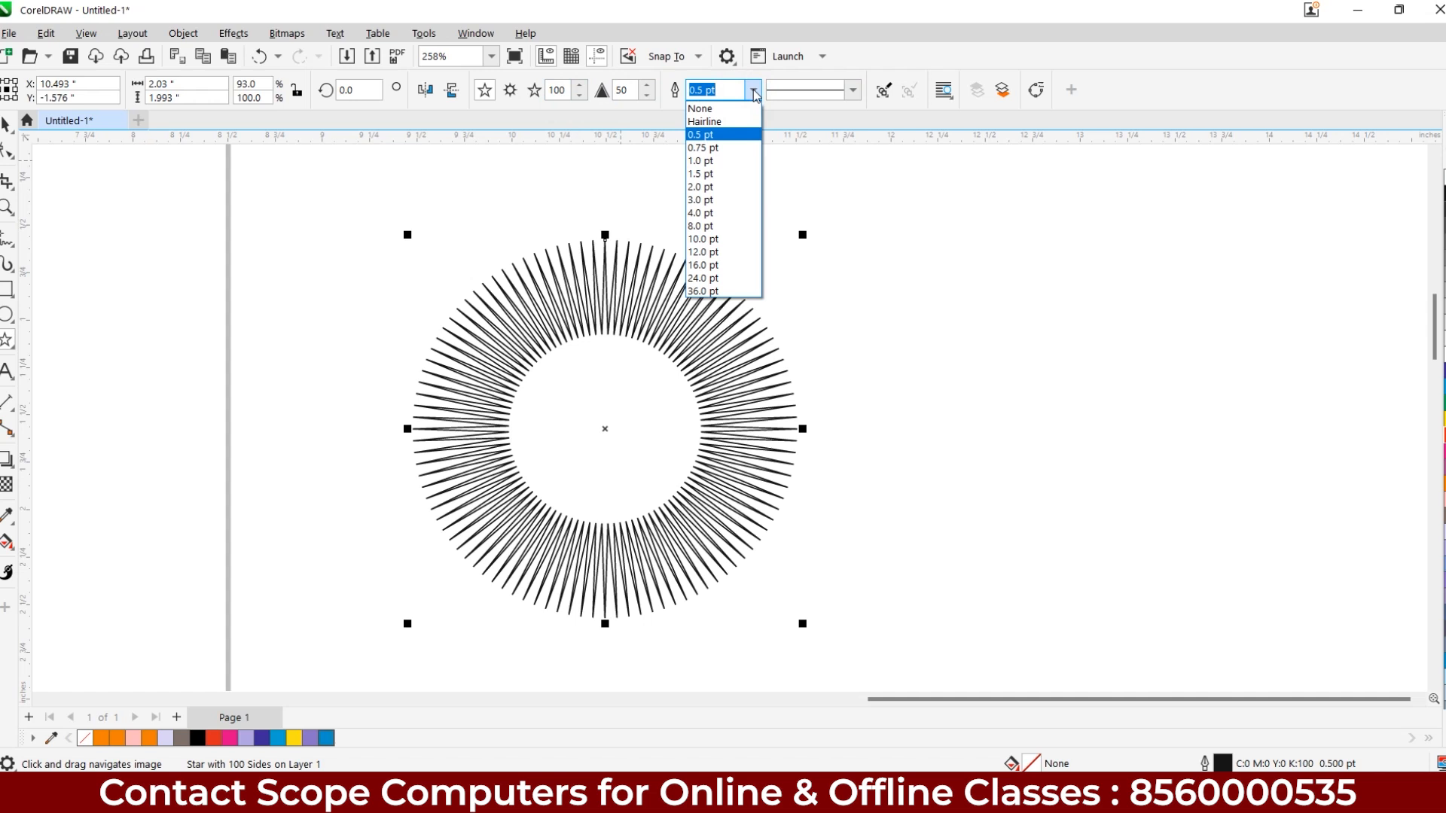
left_click(754, 92)
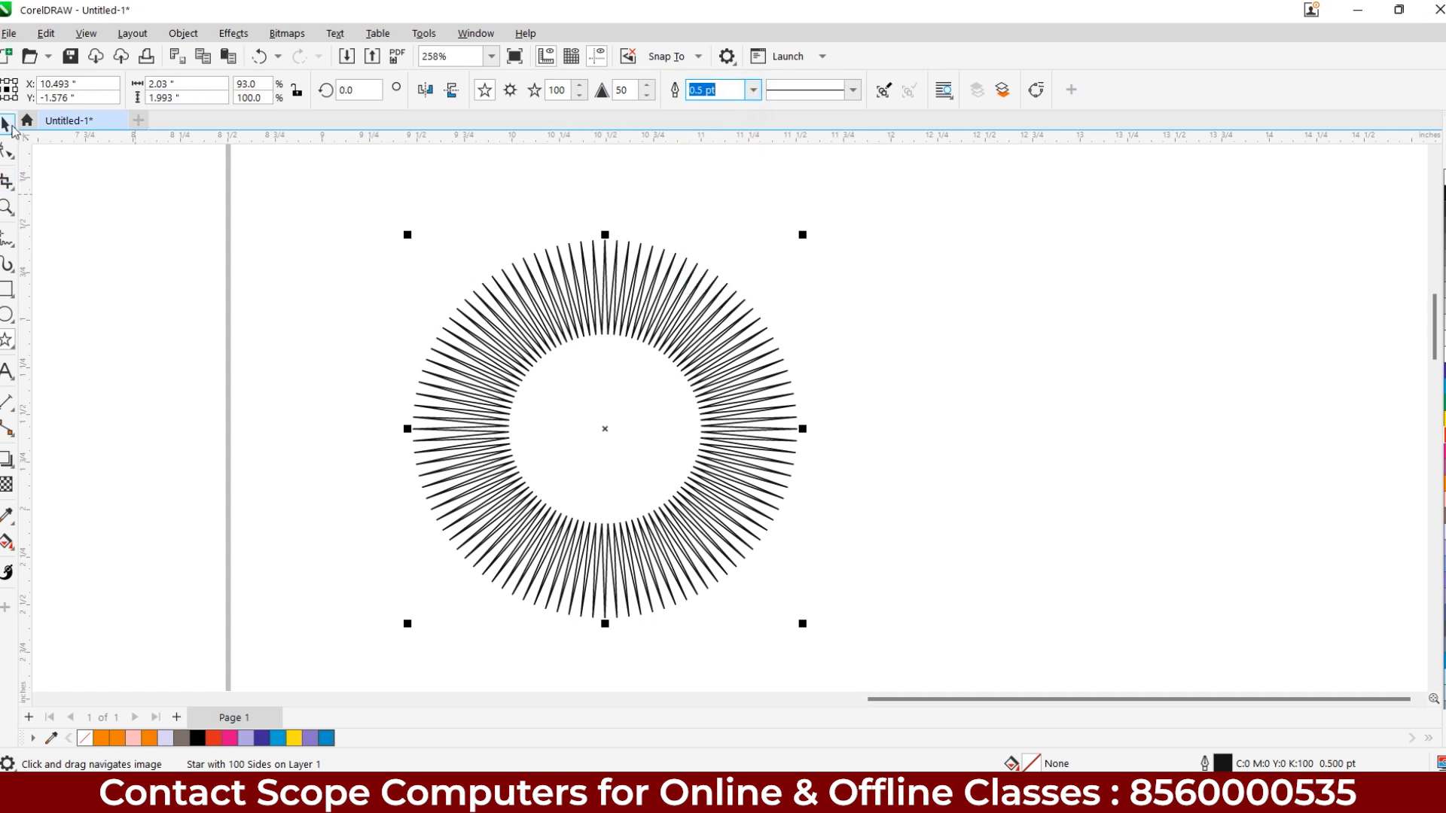
Draw a spiral with 4 revolutions in the empty area to the right of the 100-point star.
left_click(11, 126)
scroll(650, 234, "down", 2)
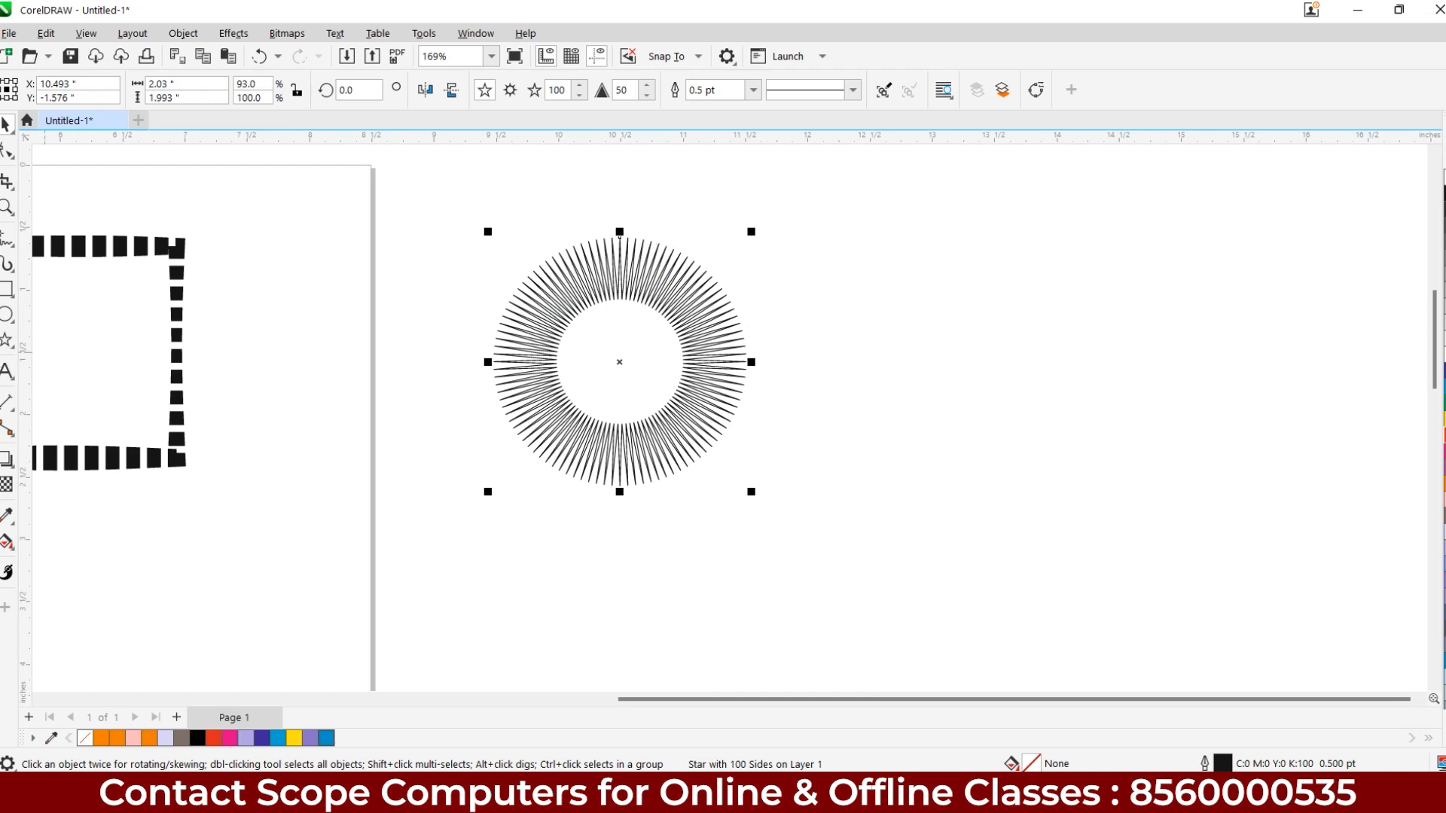
left_click(7, 343)
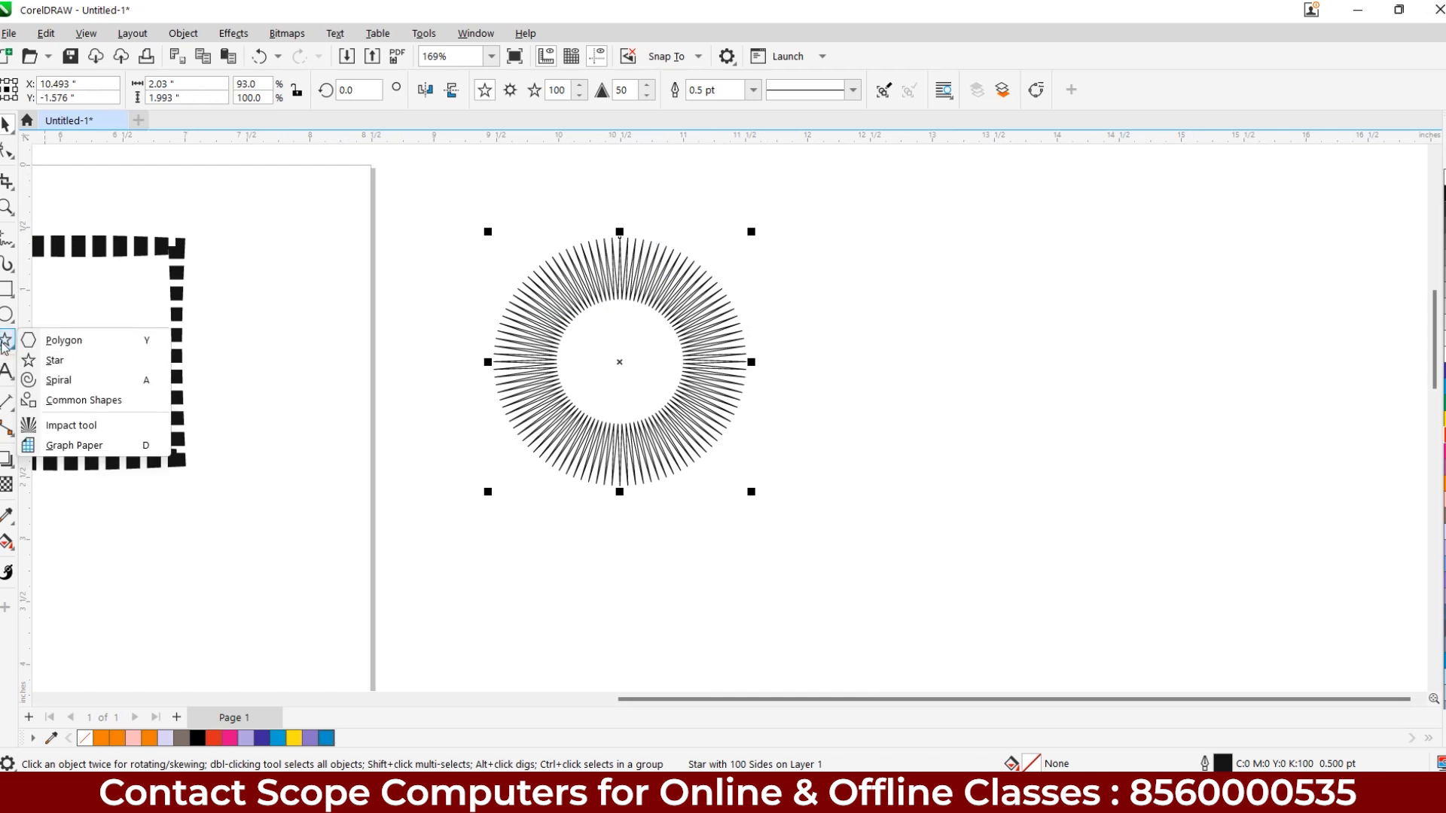
left_click(50, 380)
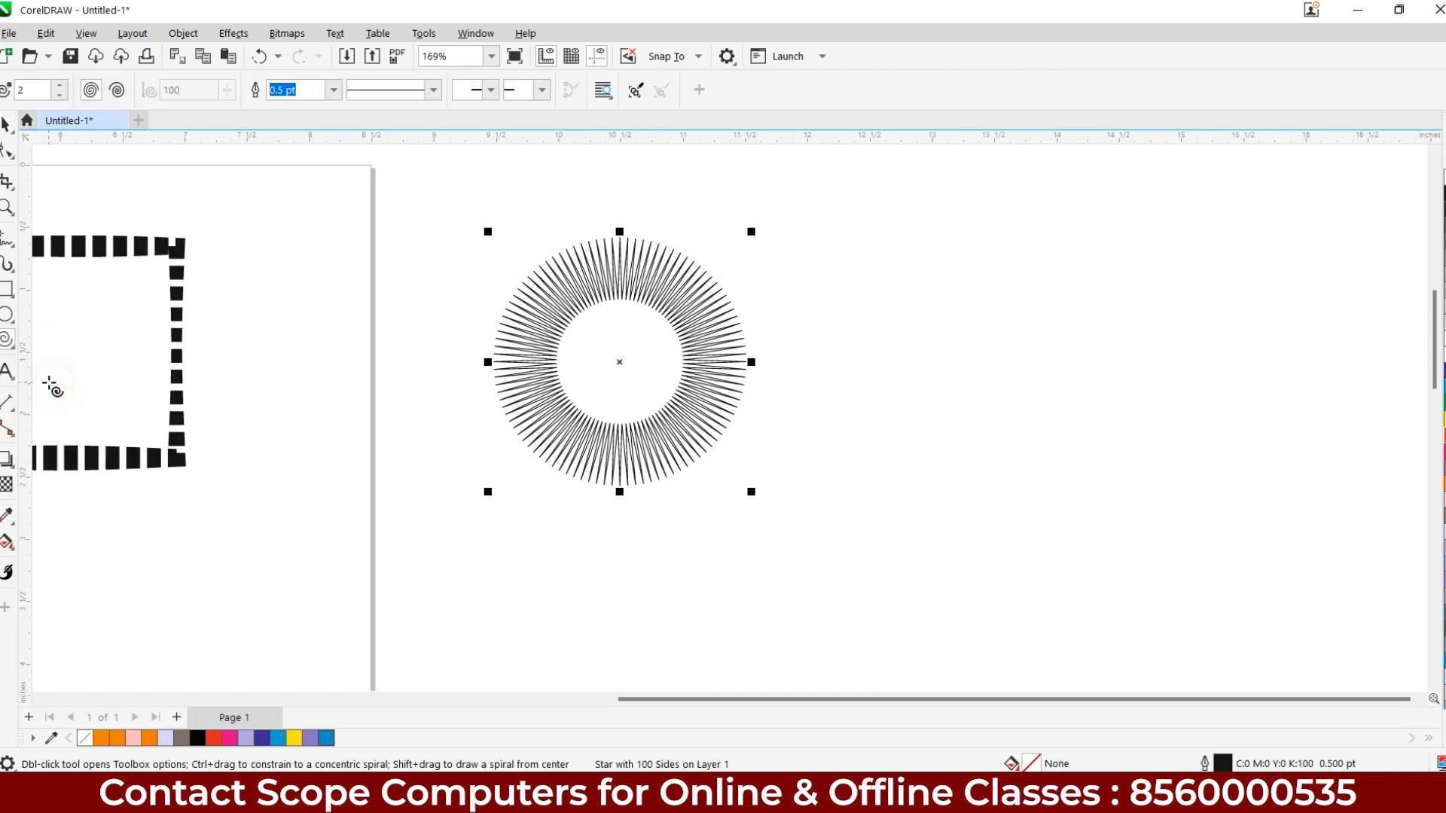
left_click(60, 86)
left_click(60, 86)
left_click_drag(909, 289, 1049, 418)
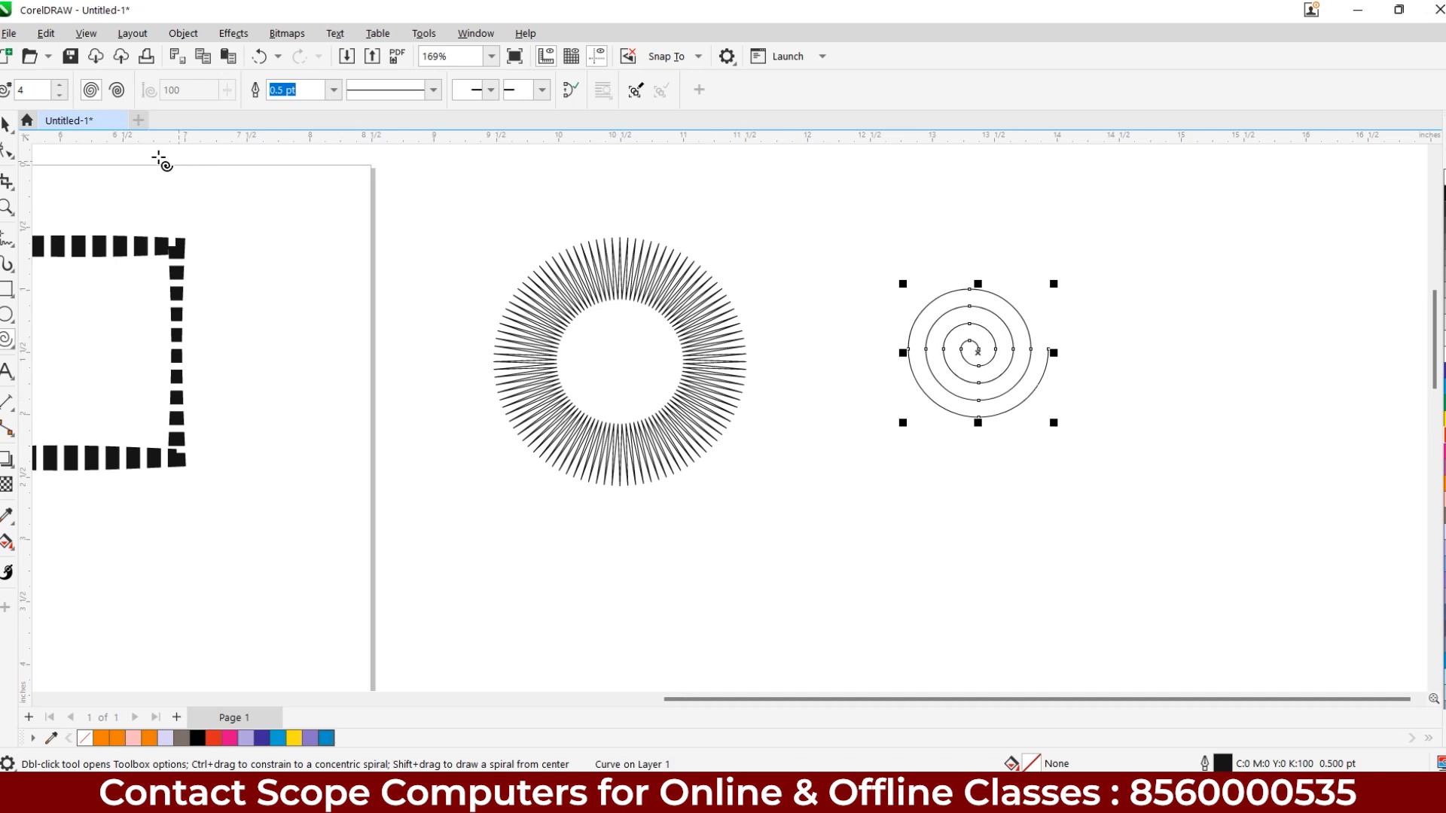
Rotate the spiral about its centre to an angle of about 105°.
left_click(21, 90)
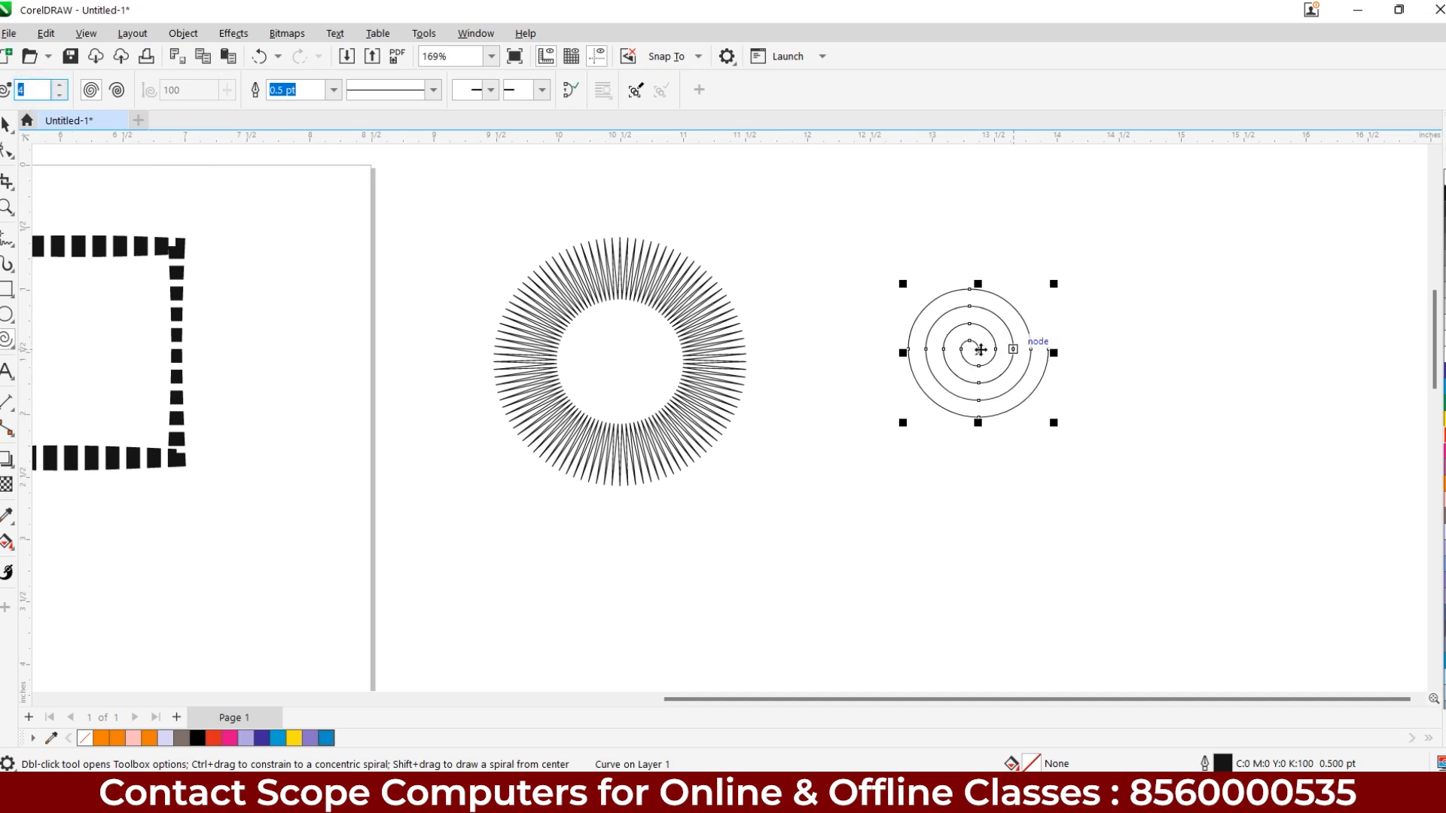
key("space")
left_click(979, 350)
left_click_drag(902, 284, 934, 413)
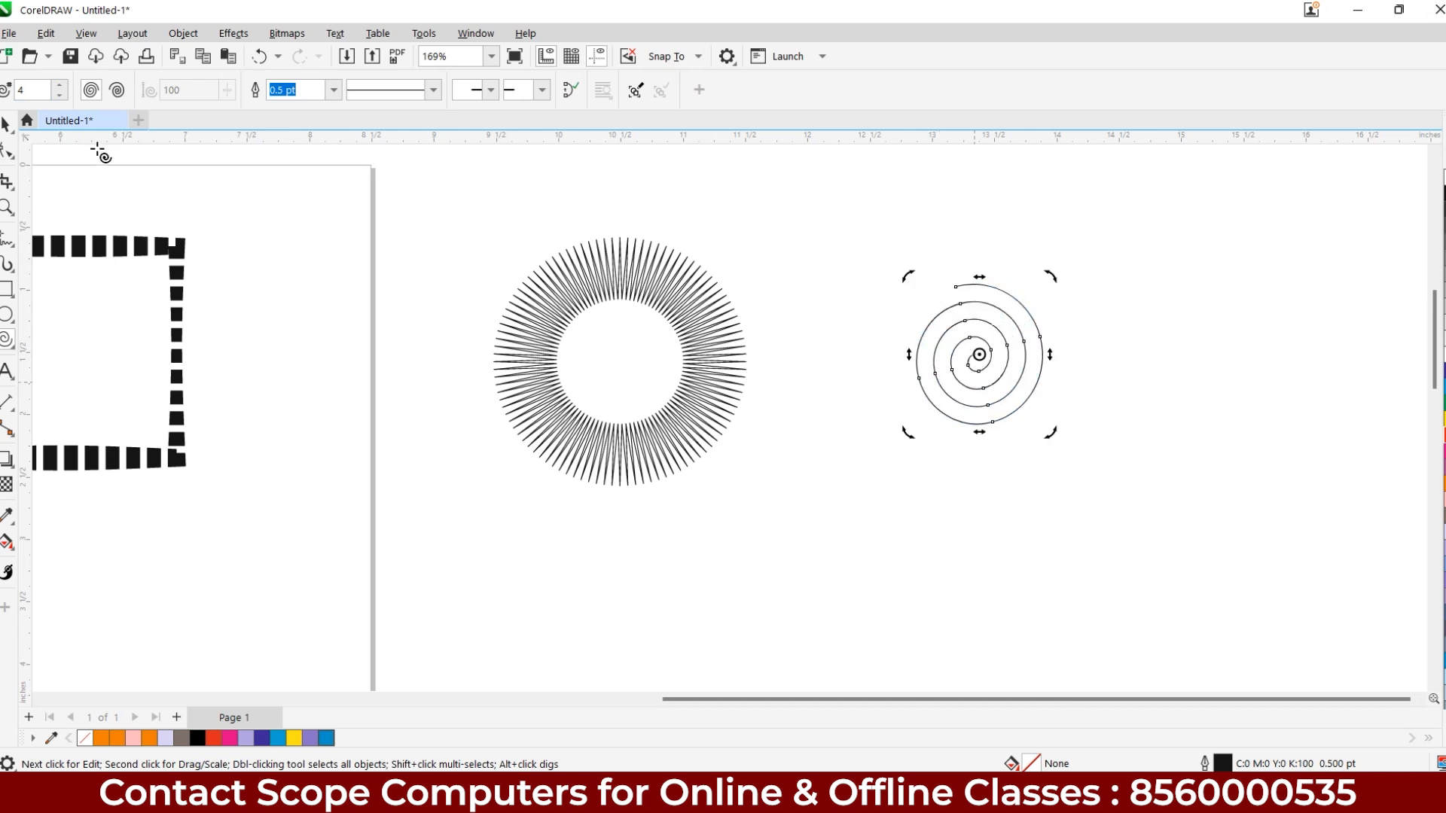
Move the spiral slightly closer to the 100-point star and set its outline width to 3.0 pt.
left_click(8, 123)
left_click_drag(964, 321, 895, 327)
left_click(562, 90)
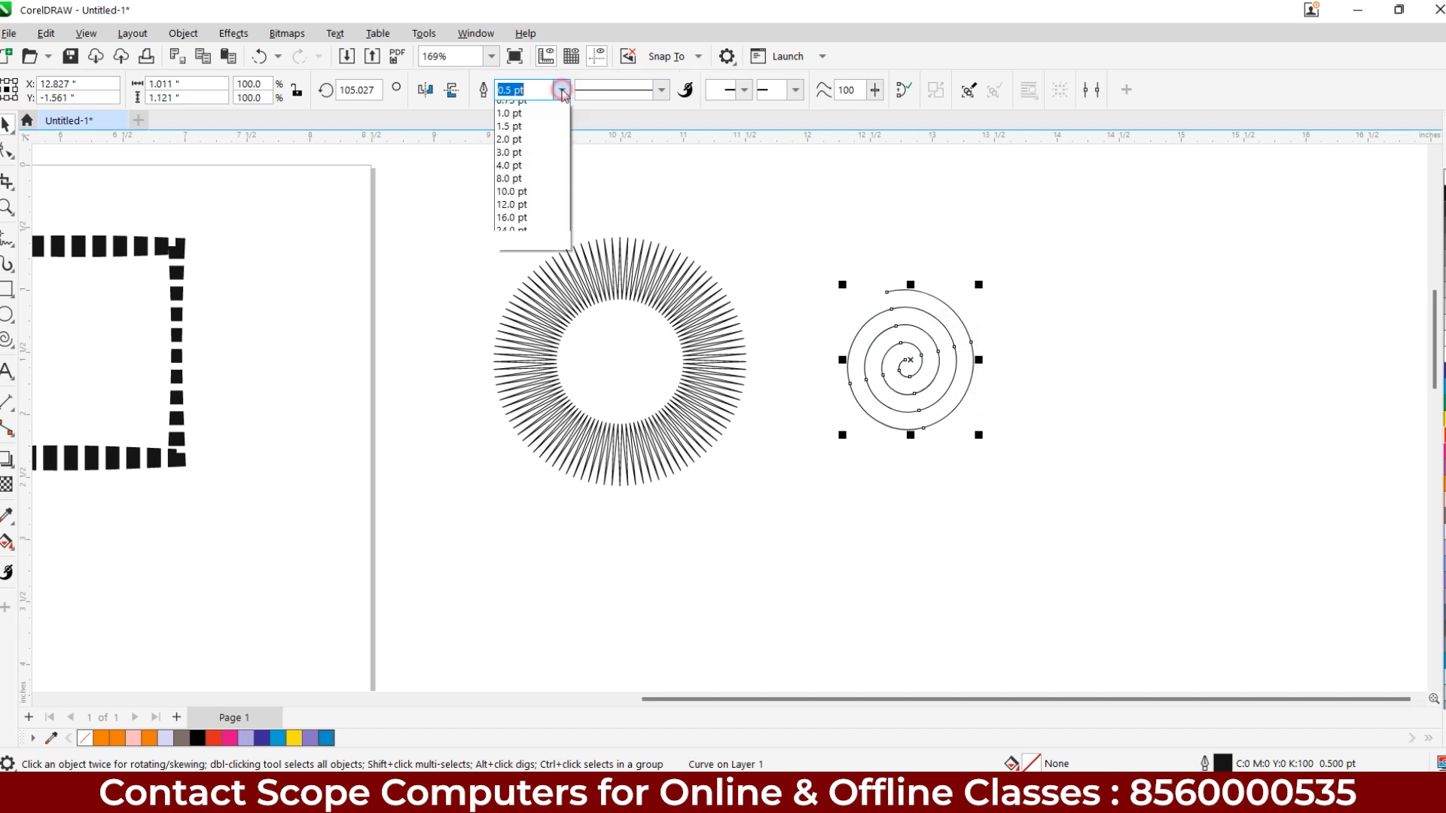
left_click(543, 197)
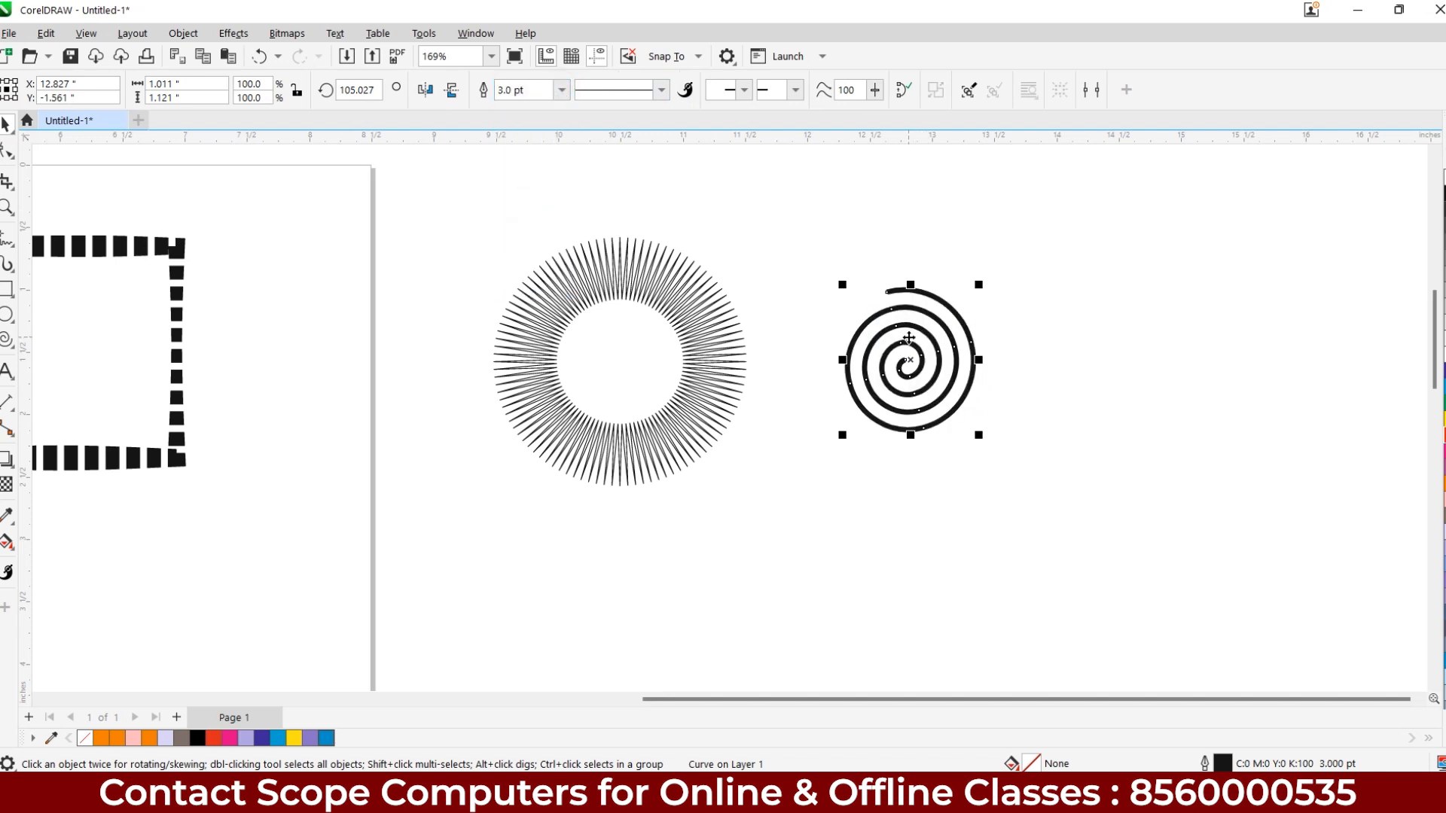
left_click(5, 345)
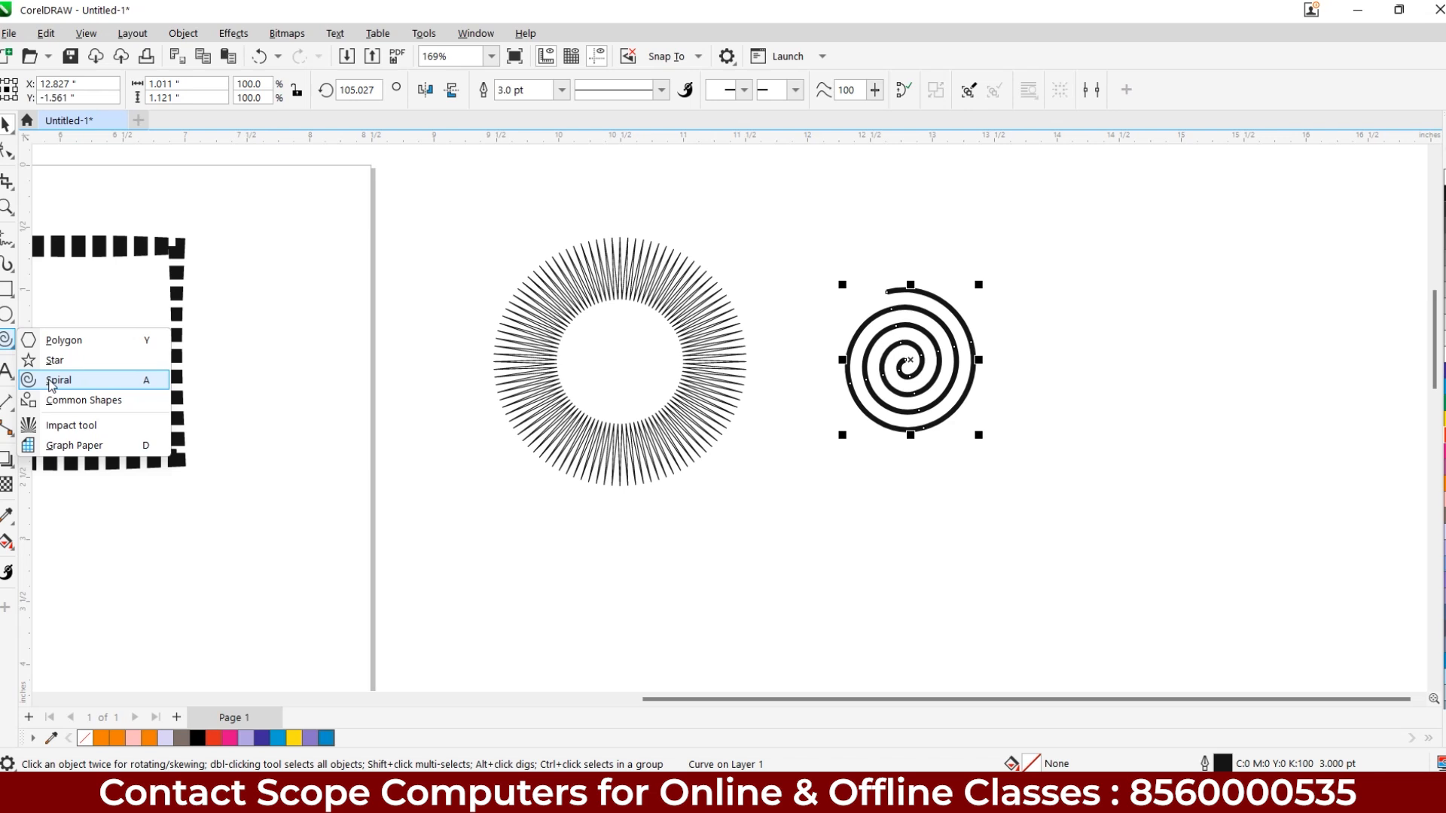
left_click(51, 385)
scroll(524, 377, "down", 4)
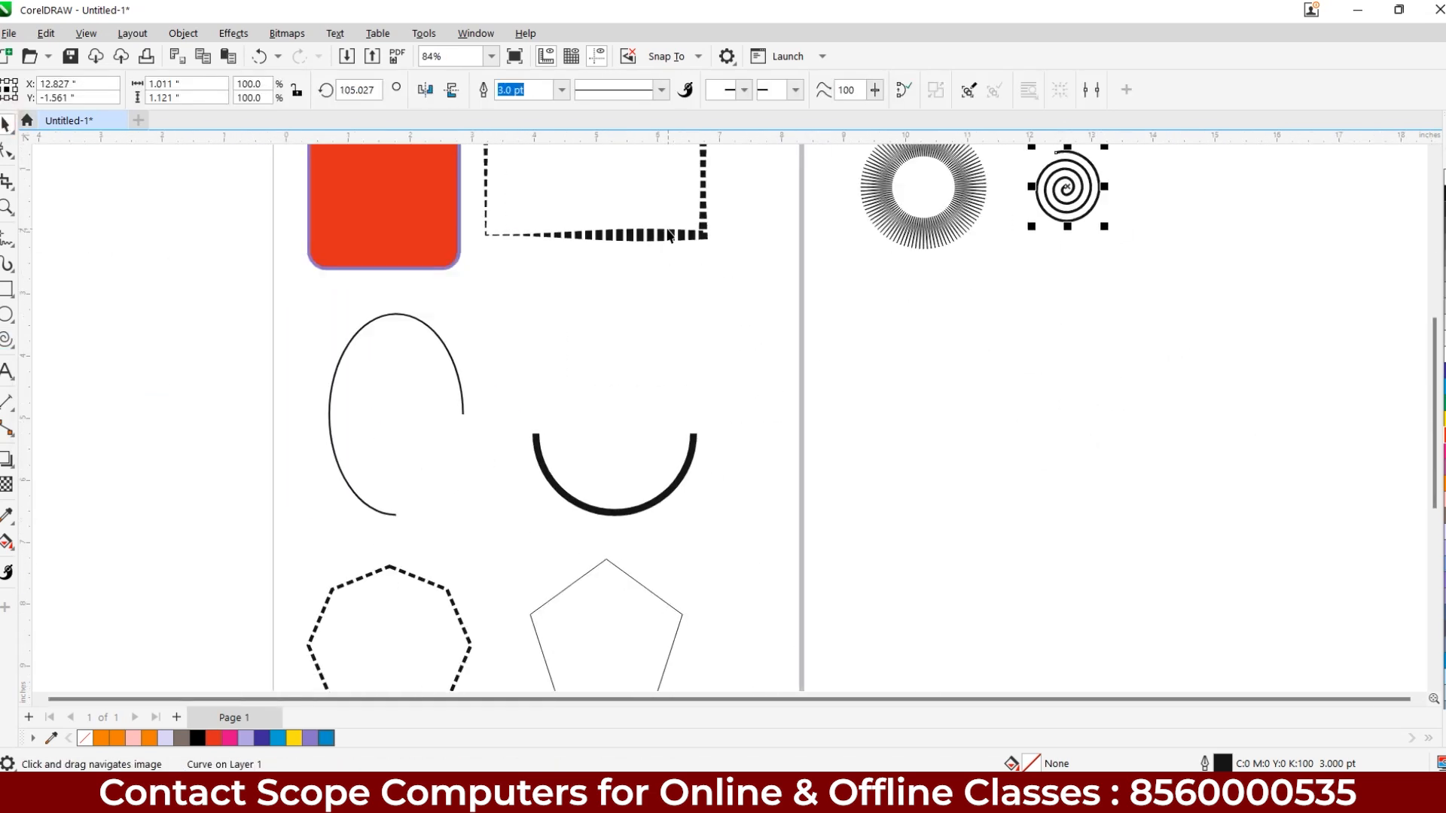
left_click_drag(674, 297, 681, 309)
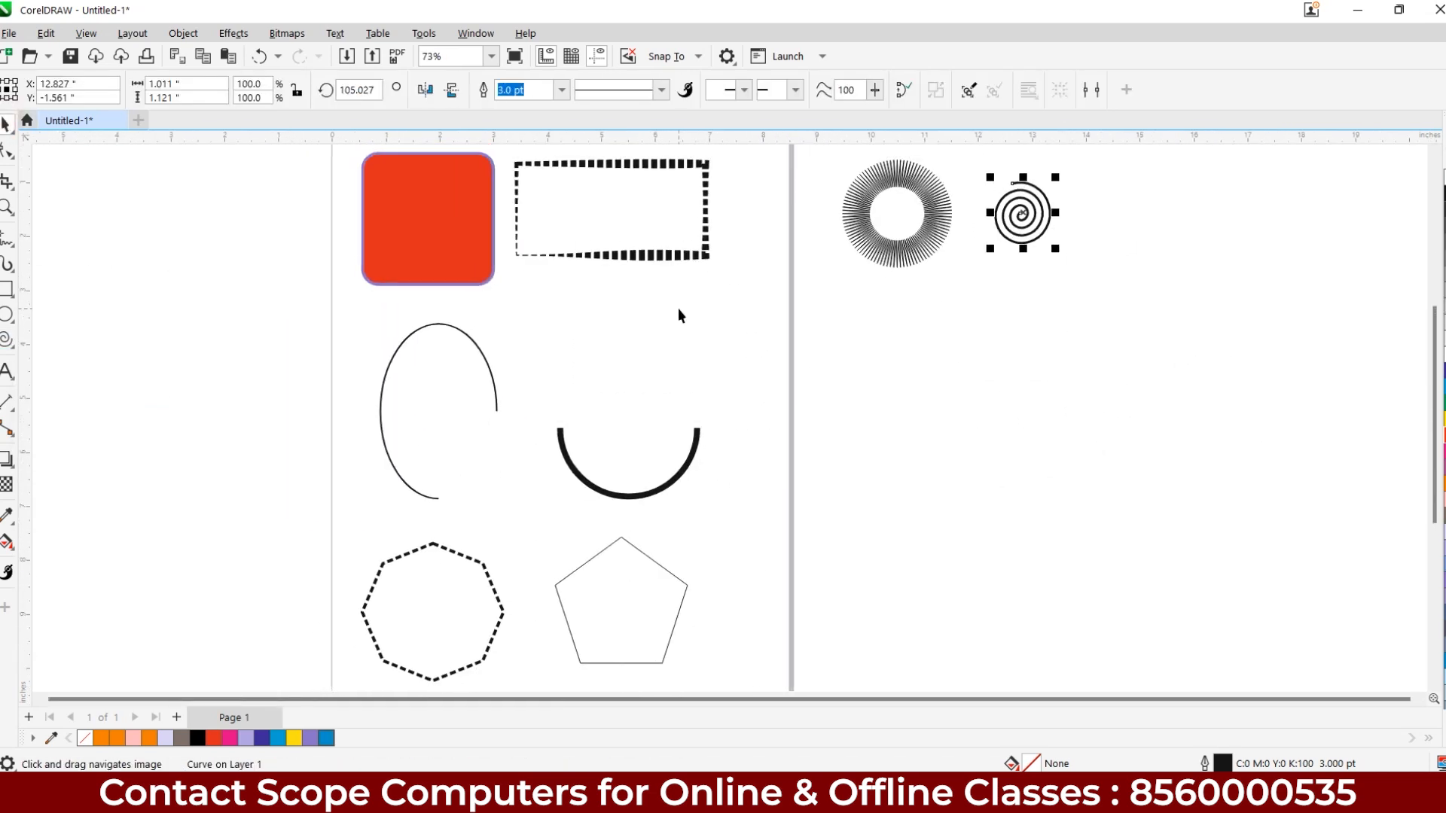